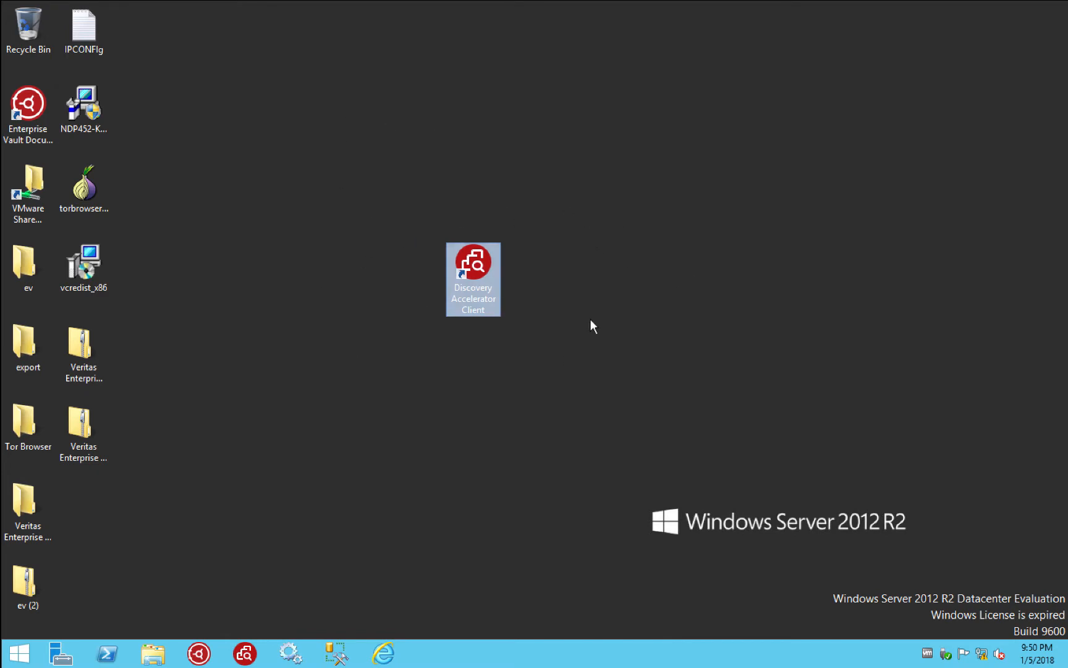
Launch the Discovery Accelerator client, connect to EVDADiscovery, and show the Cases list
{"action": "double_click", "coordinate": [485, 303]}
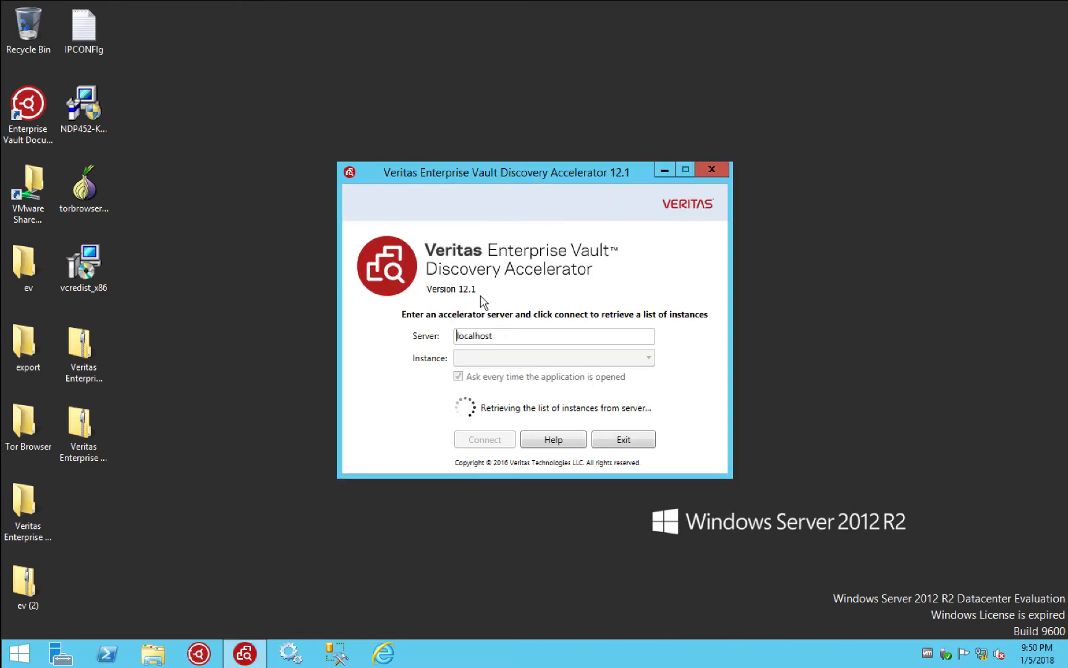
{"action": "left_click", "coordinate": [487, 440]}
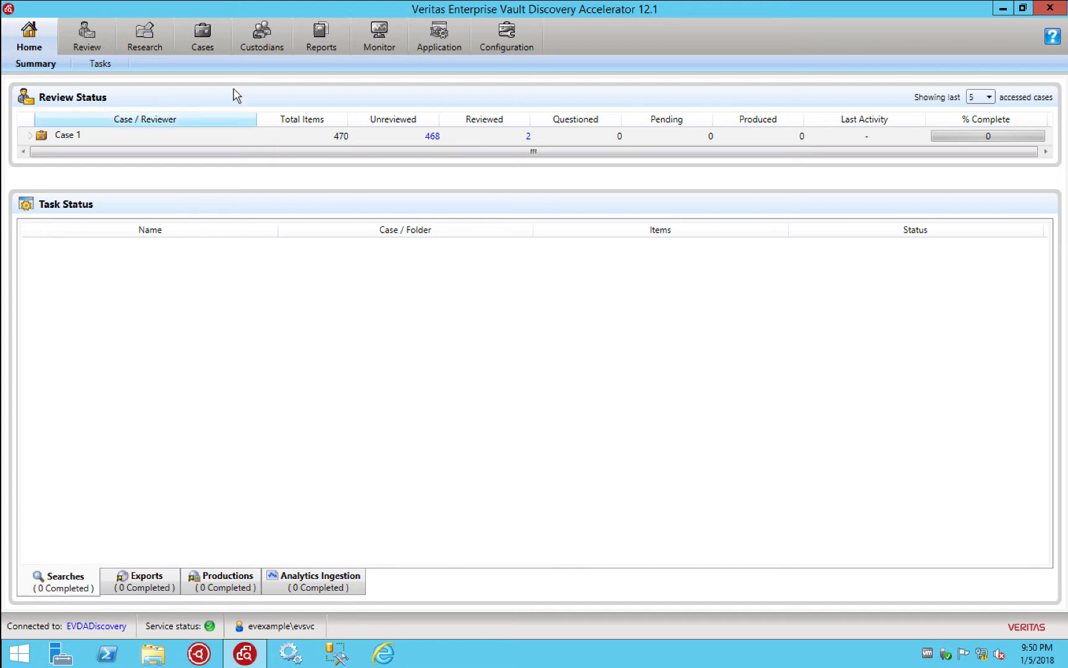
{"action": "left_click", "coordinate": [207, 39]}
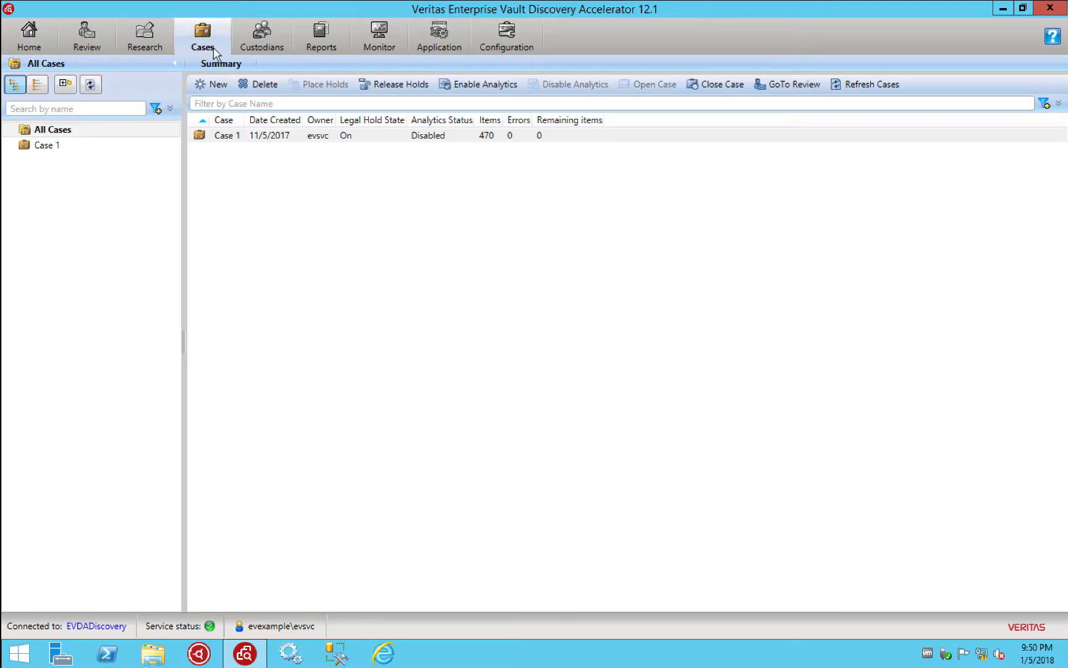
Start a new case named for the custodian's investigation, owned by the service account
{"action": "left_click", "coordinate": [214, 84]}
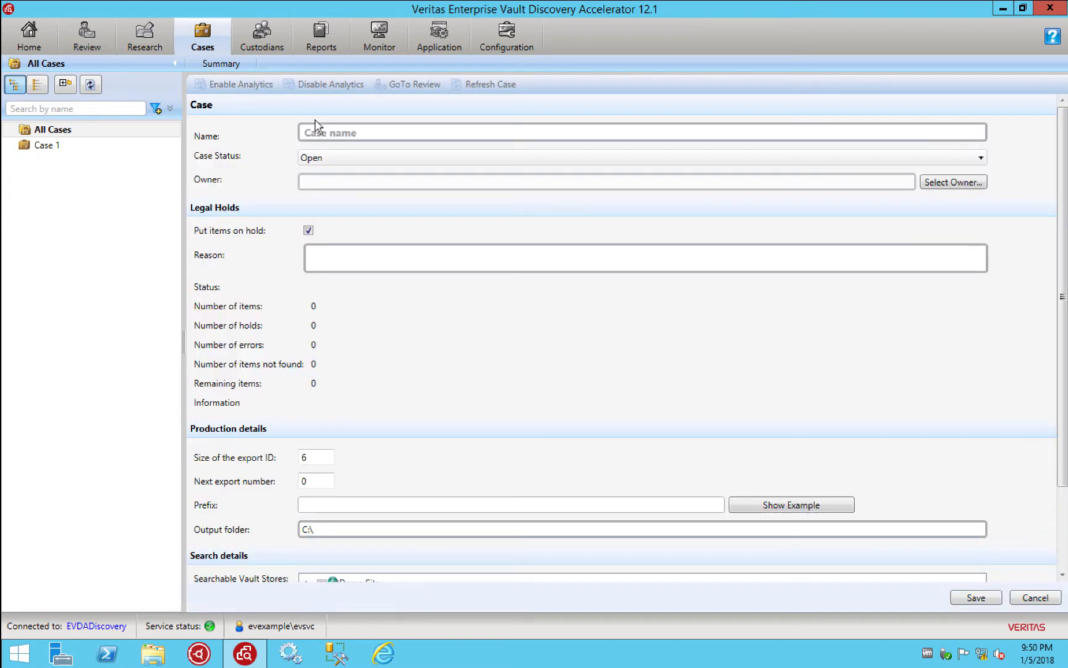
{"action": "left_click", "coordinate": [320, 132]}
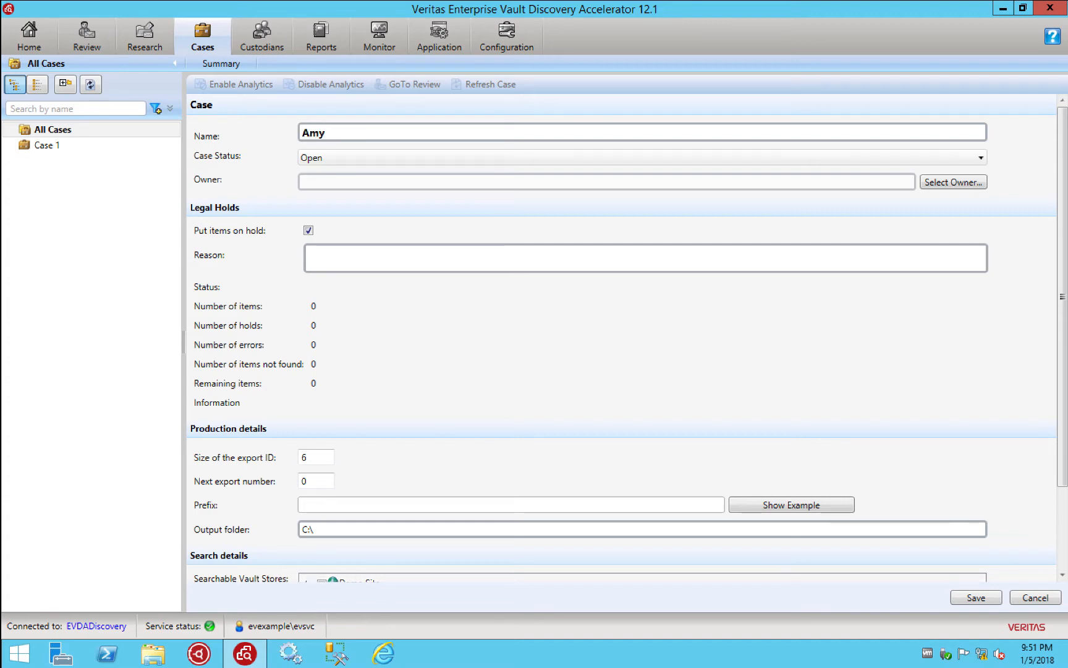
{"action": "left_click", "coordinate": [952, 183]}
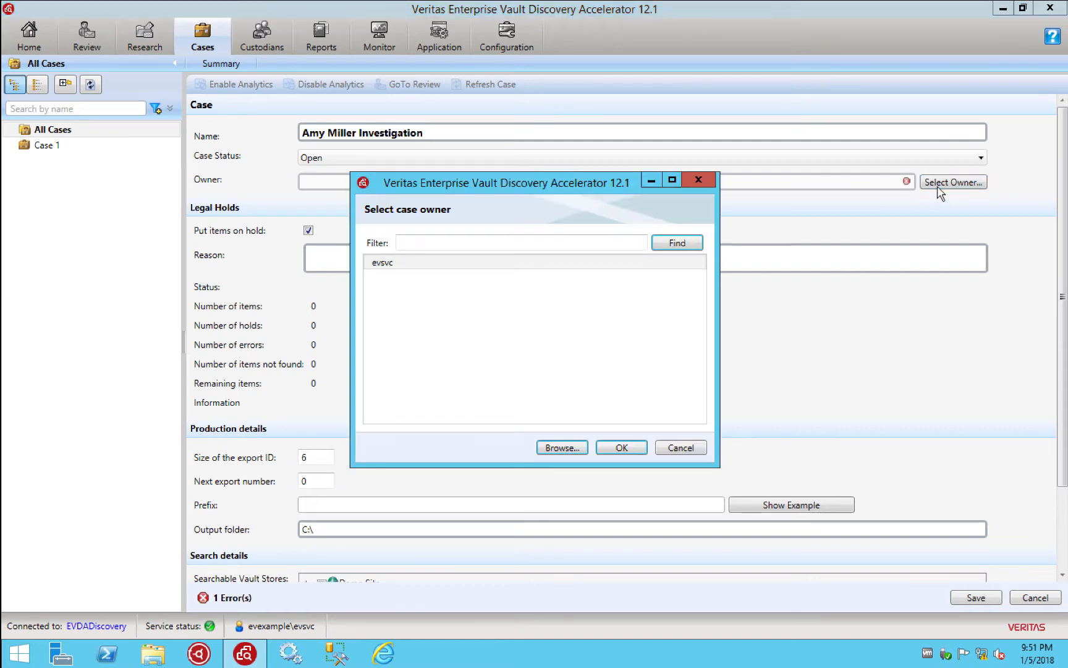
{"action": "left_click", "coordinate": [409, 265]}
{"action": "left_click", "coordinate": [627, 452]}
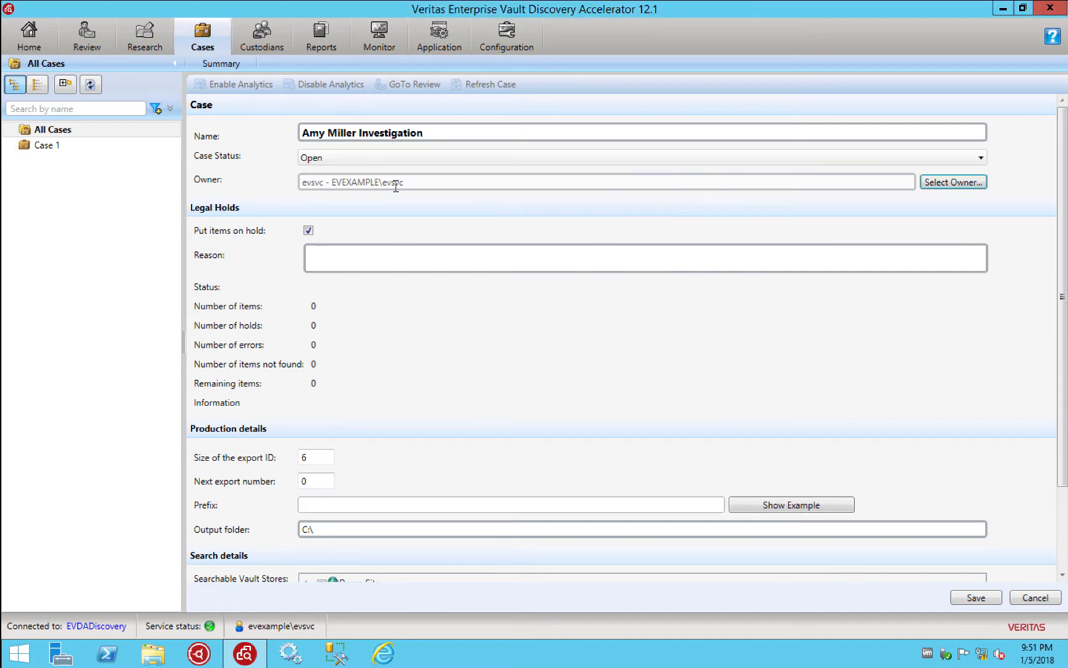
Enter hold reason 'Investigation', make only the Exchange Vault Store searchable, and save the case
{"action": "left_click", "coordinate": [350, 254]}
{"action": "type", "text": "Ins"}
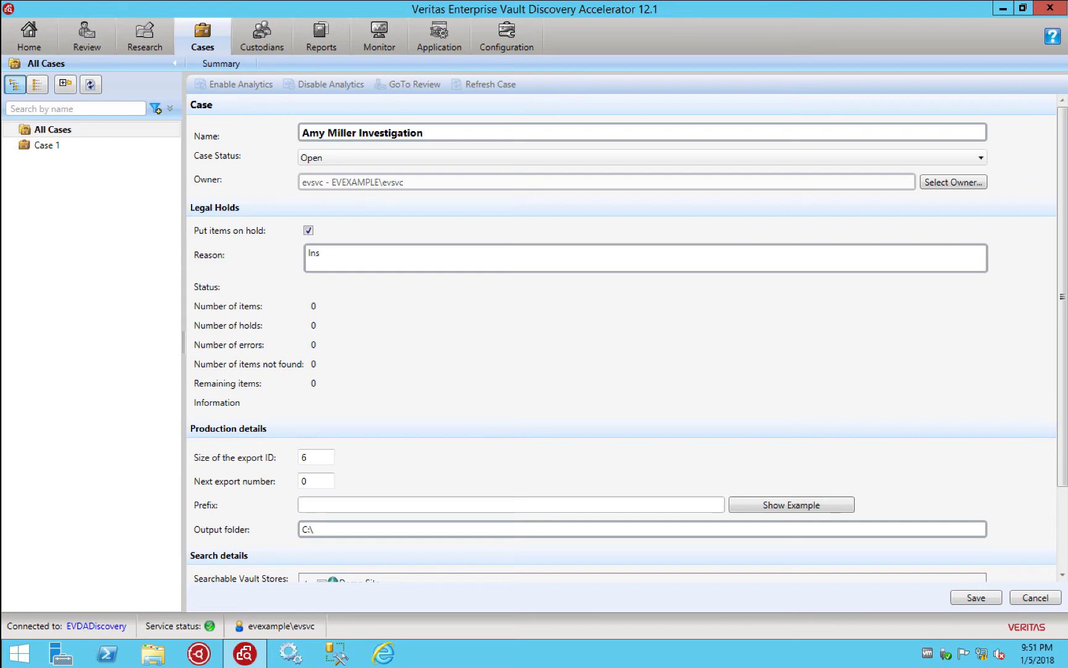
{"action": "key", "text": "BackSpace"}
{"action": "type", "text": "vestigation"}
{"action": "scroll", "coordinate": [543, 417], "scroll_direction": "down", "scroll_amount": 2}
{"action": "scroll", "coordinate": [542, 417], "scroll_direction": "down", "scroll_amount": 1}
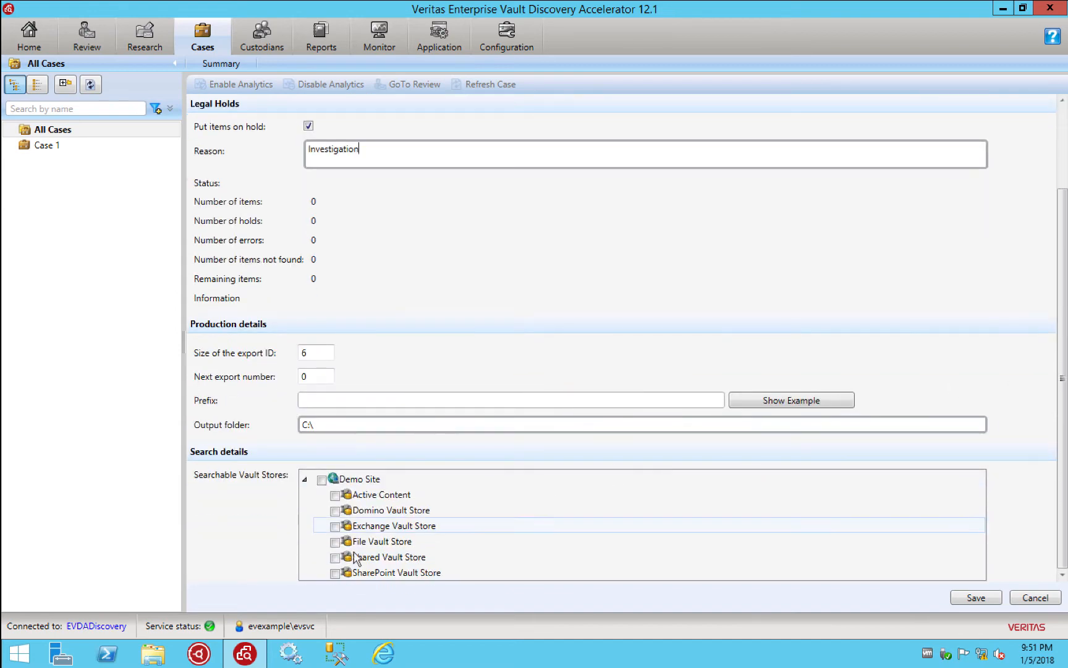
{"action": "left_click", "coordinate": [335, 527]}
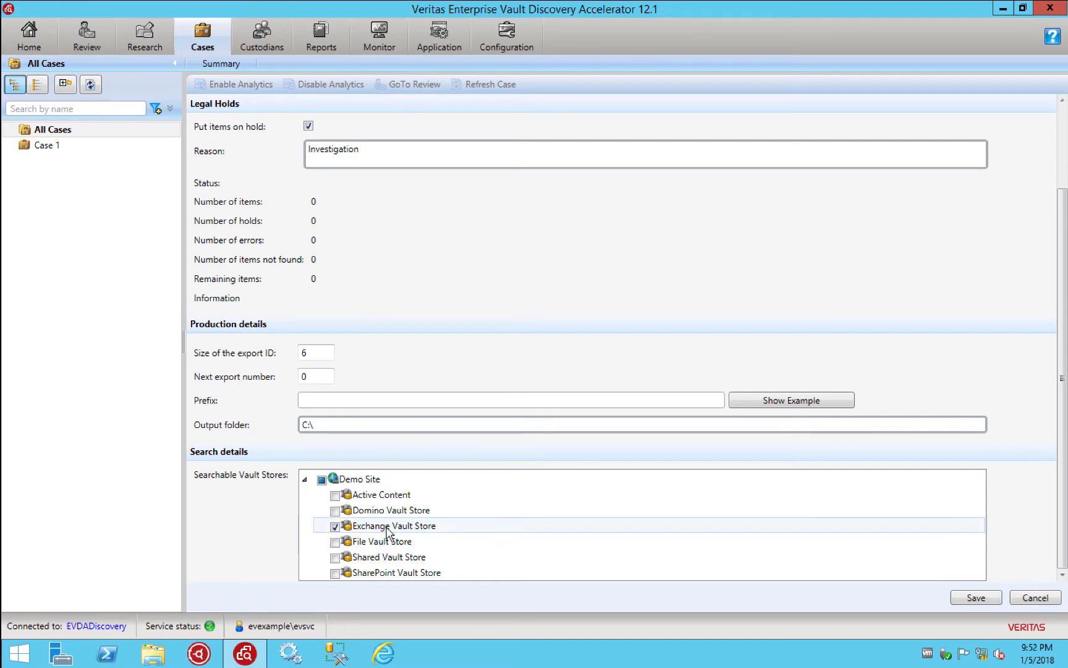
{"action": "left_click", "coordinate": [976, 598]}
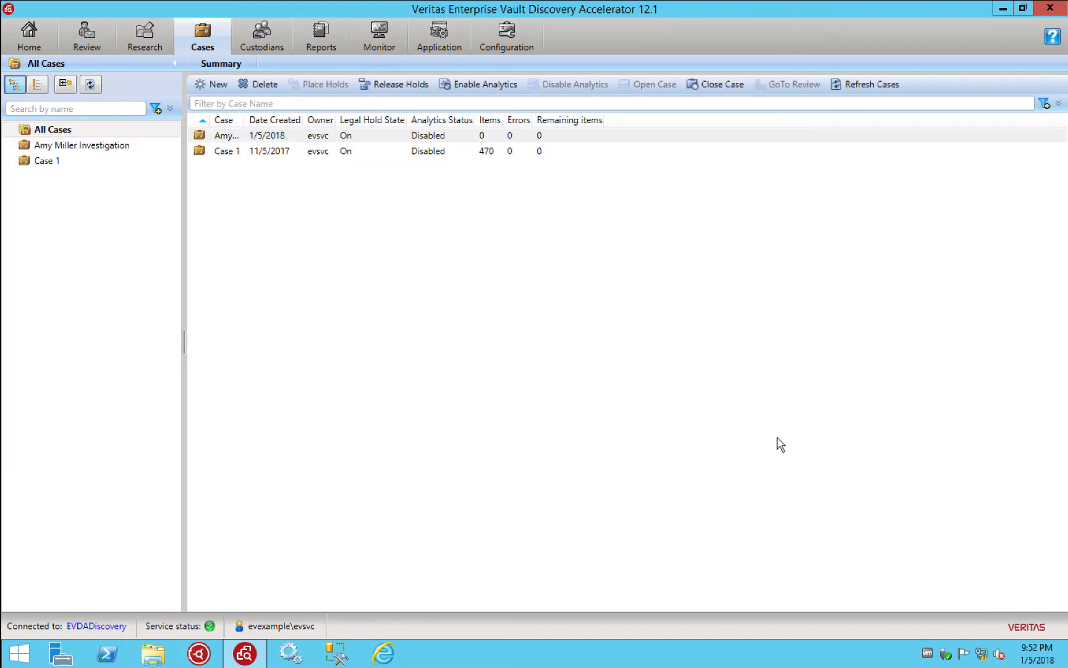
Open the new case, check the service account's role assignment, then show the case's searches
{"action": "left_click", "coordinate": [91, 147]}
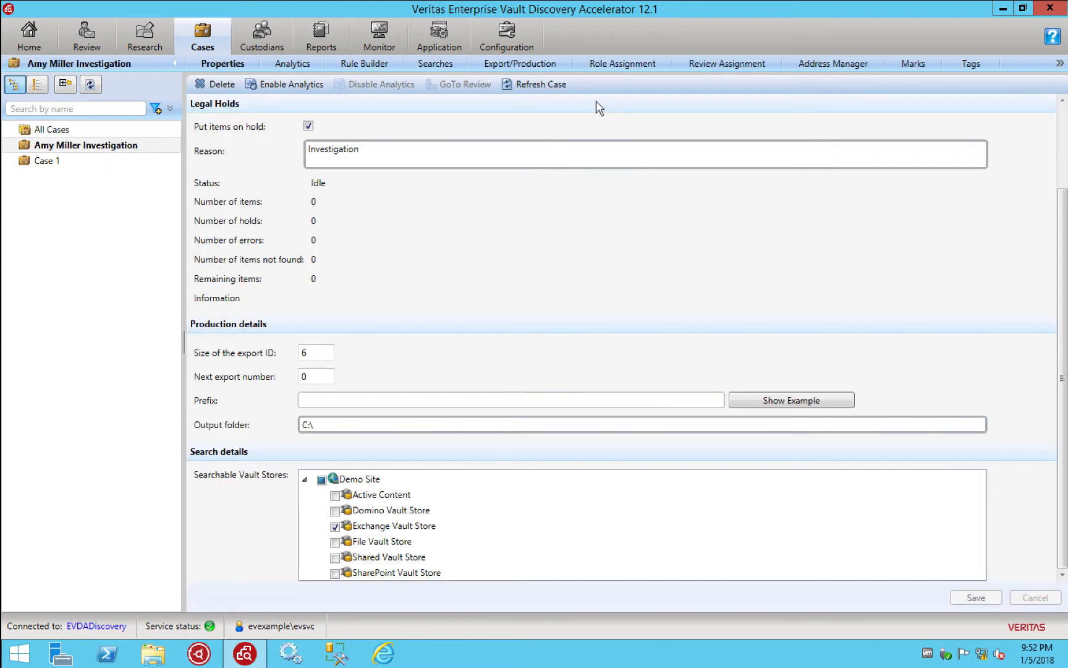
{"action": "left_click", "coordinate": [614, 68]}
{"action": "left_click", "coordinate": [284, 146]}
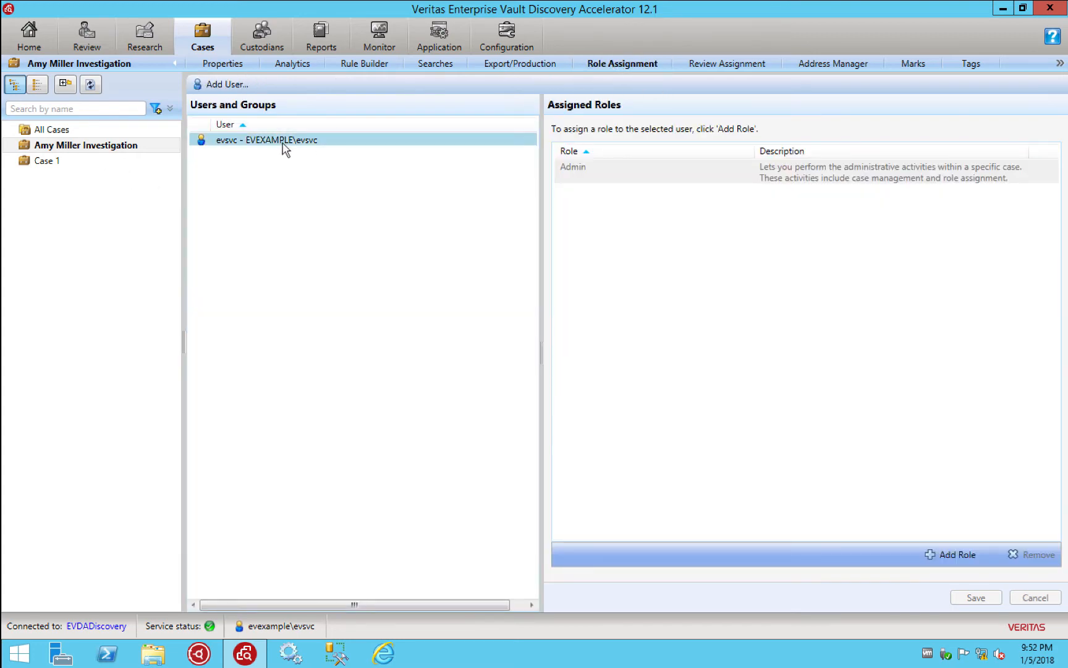
{"action": "left_click", "coordinate": [958, 554]}
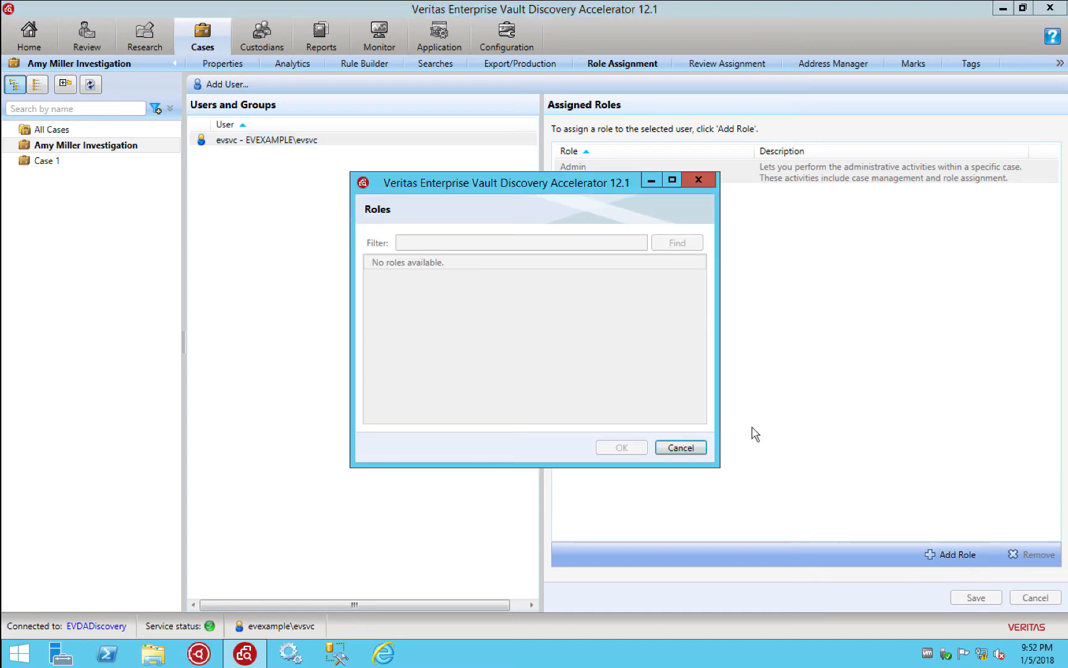
{"action": "left_click", "coordinate": [700, 181]}
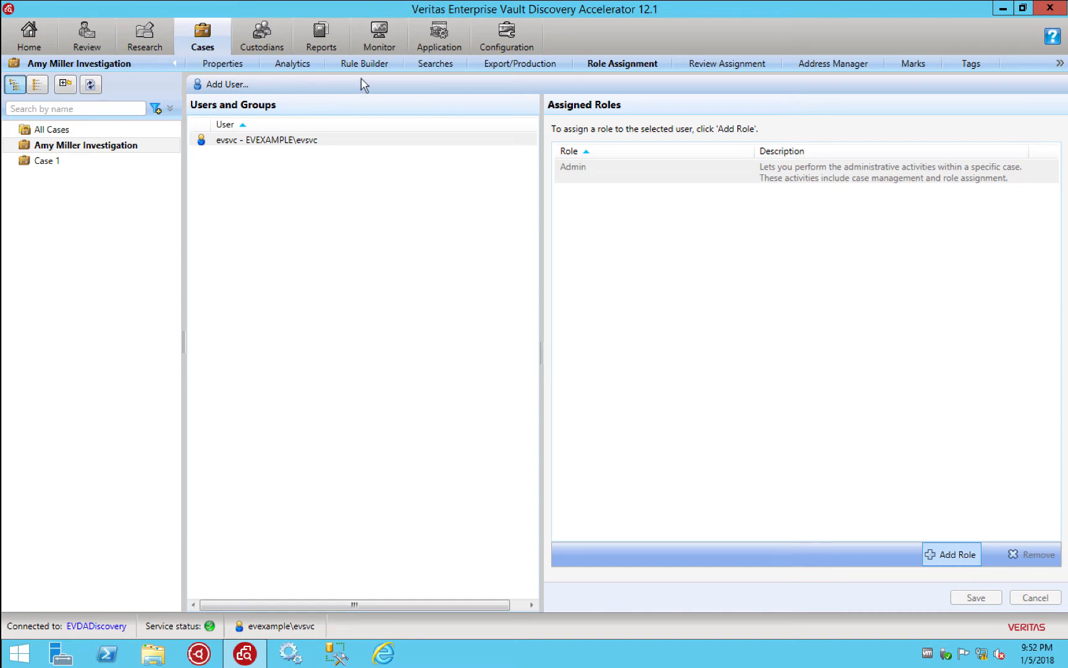
{"action": "left_click", "coordinate": [424, 64]}
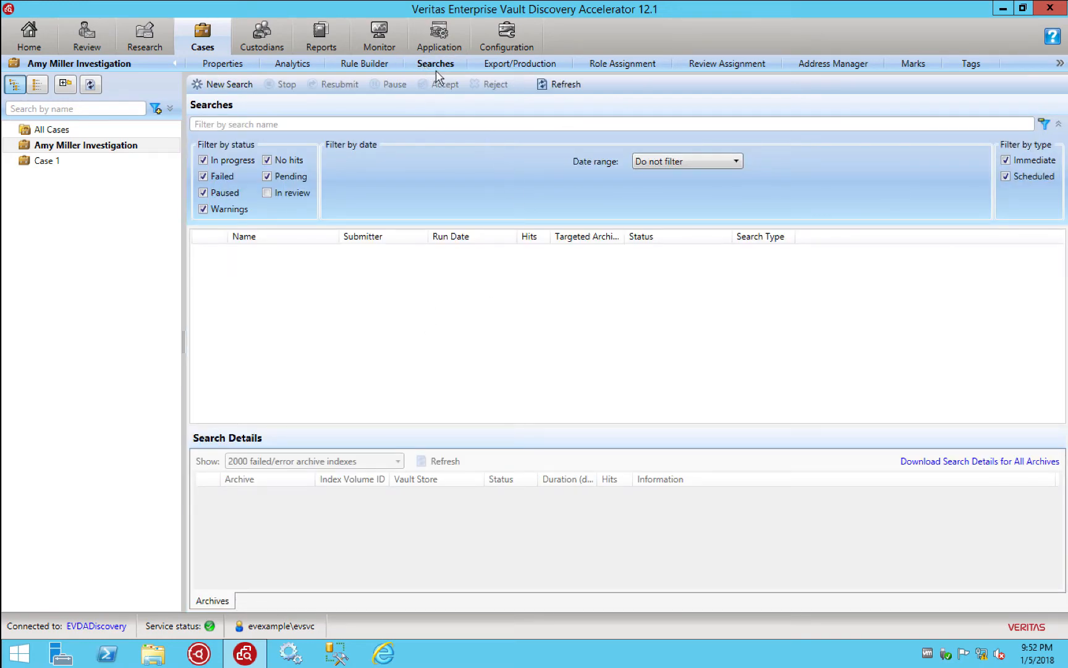
Start a new search named for all emails between the two correspondents
{"action": "left_click", "coordinate": [238, 89]}
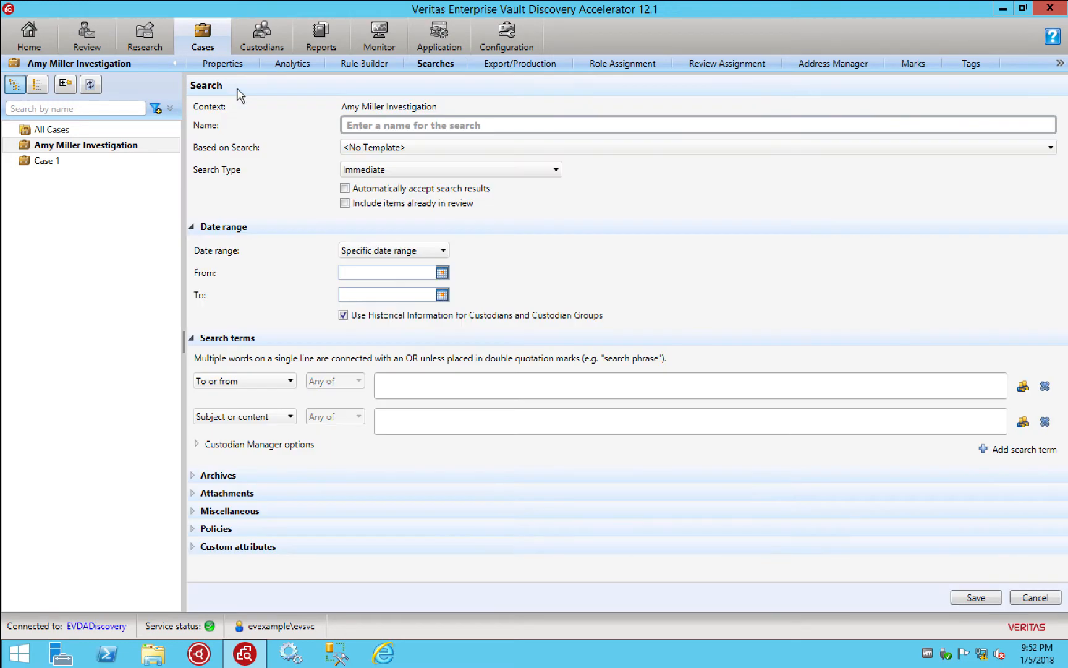
{"action": "left_click", "coordinate": [443, 125]}
{"action": "type", "text": "All e"}
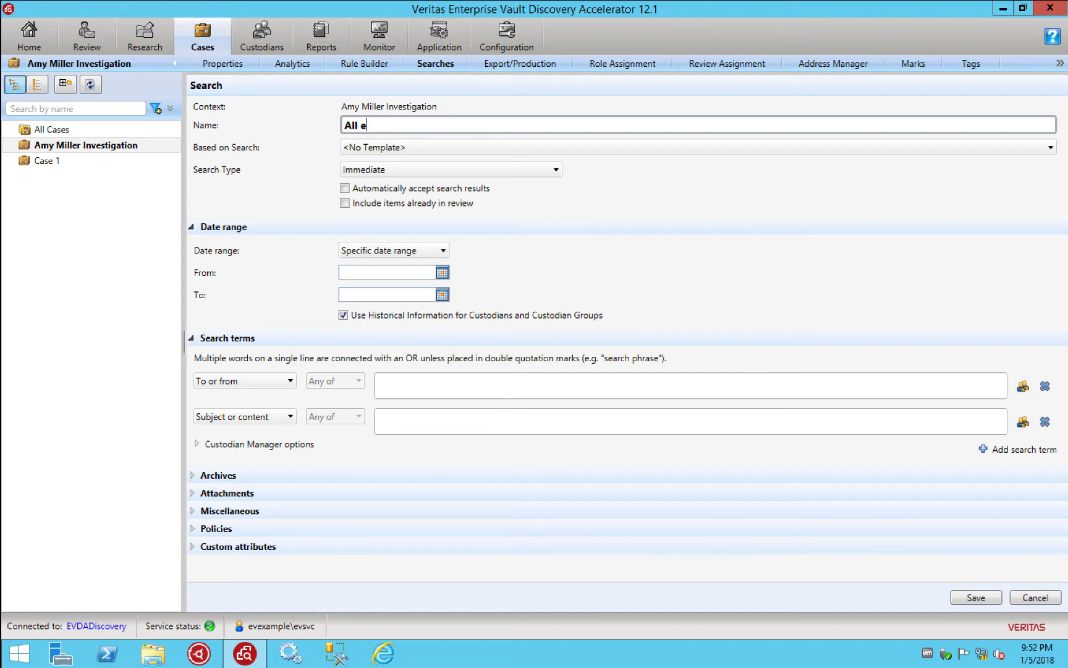
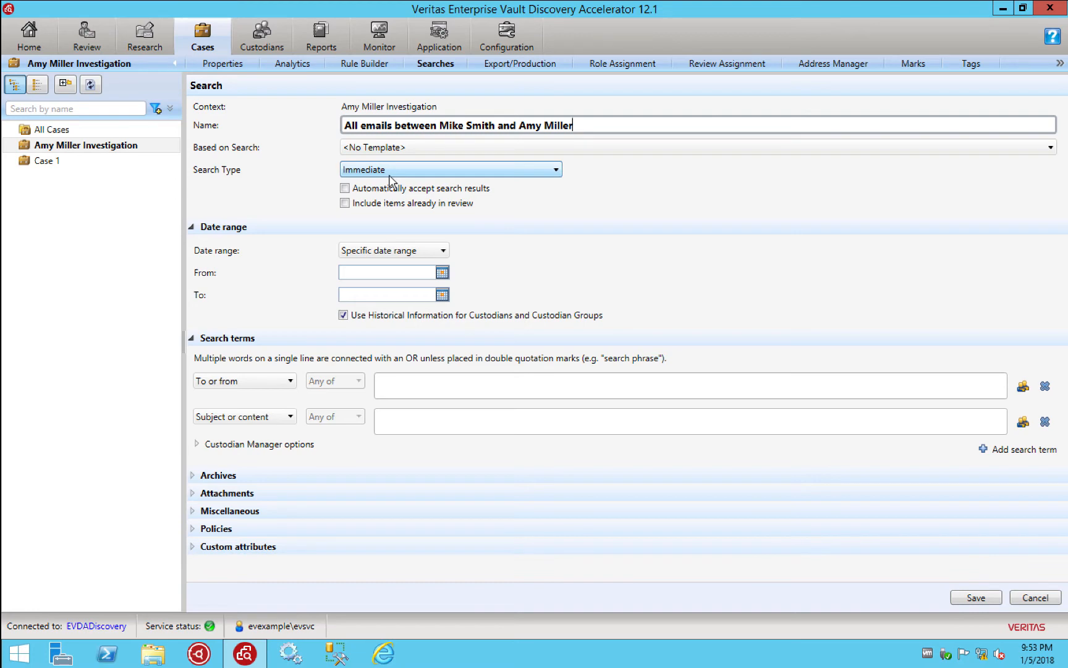
Set the search date range from 1/1/2010 to 1/5/2018
{"action": "left_click", "coordinate": [442, 273]}
{"action": "left_click", "coordinate": [454, 296]}
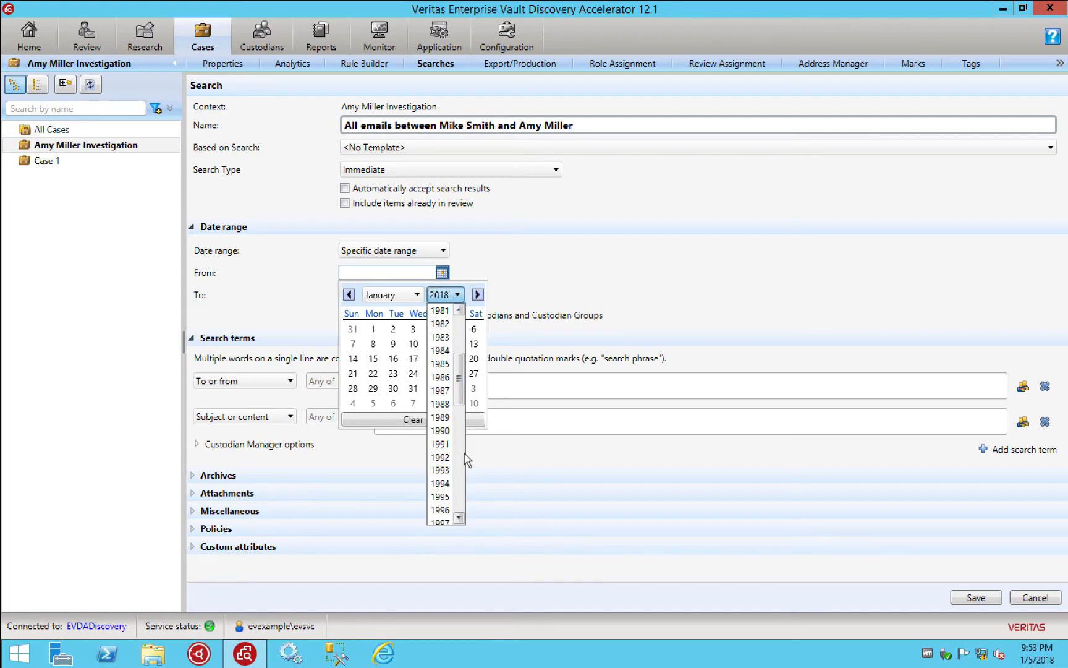
{"action": "left_click", "coordinate": [440, 483]}
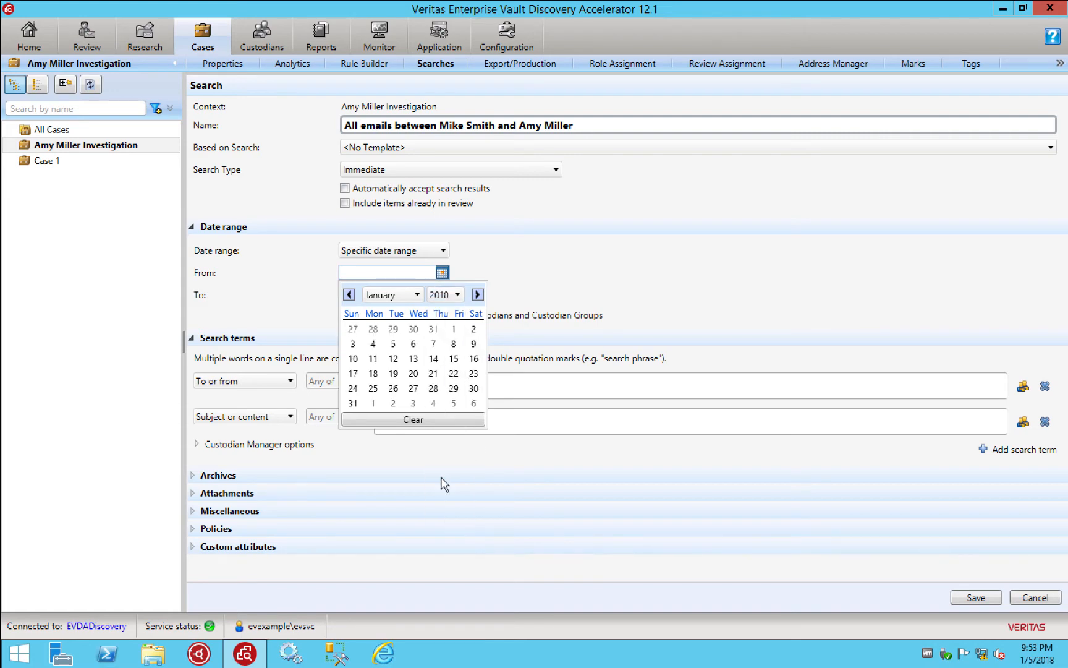
{"action": "left_click", "coordinate": [454, 326]}
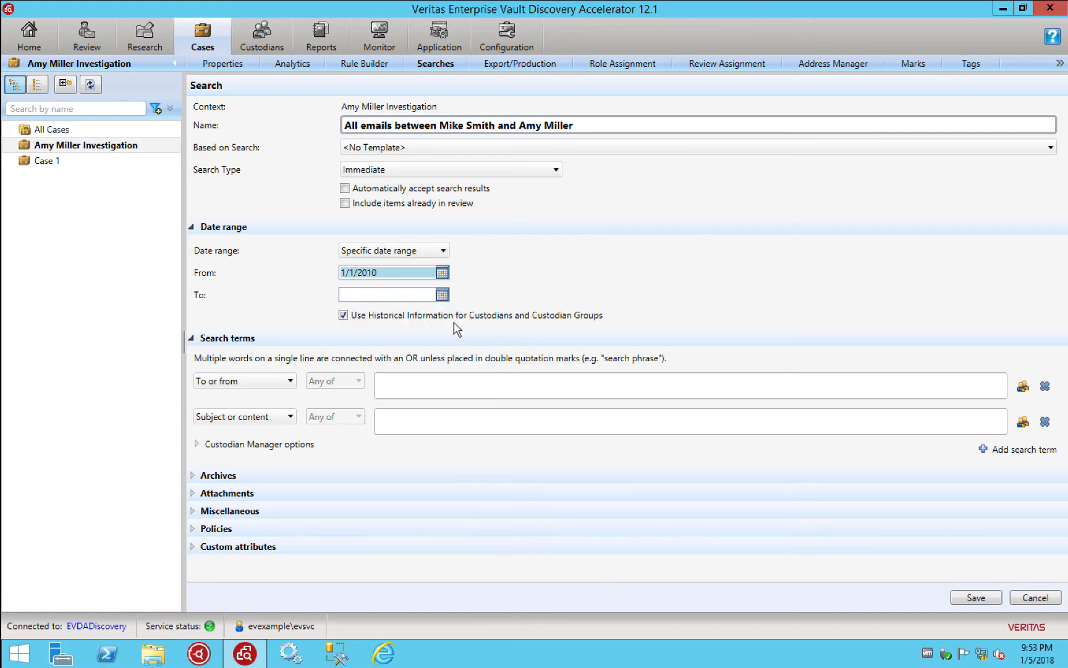
{"action": "left_click", "coordinate": [440, 296]}
{"action": "left_click", "coordinate": [454, 360]}
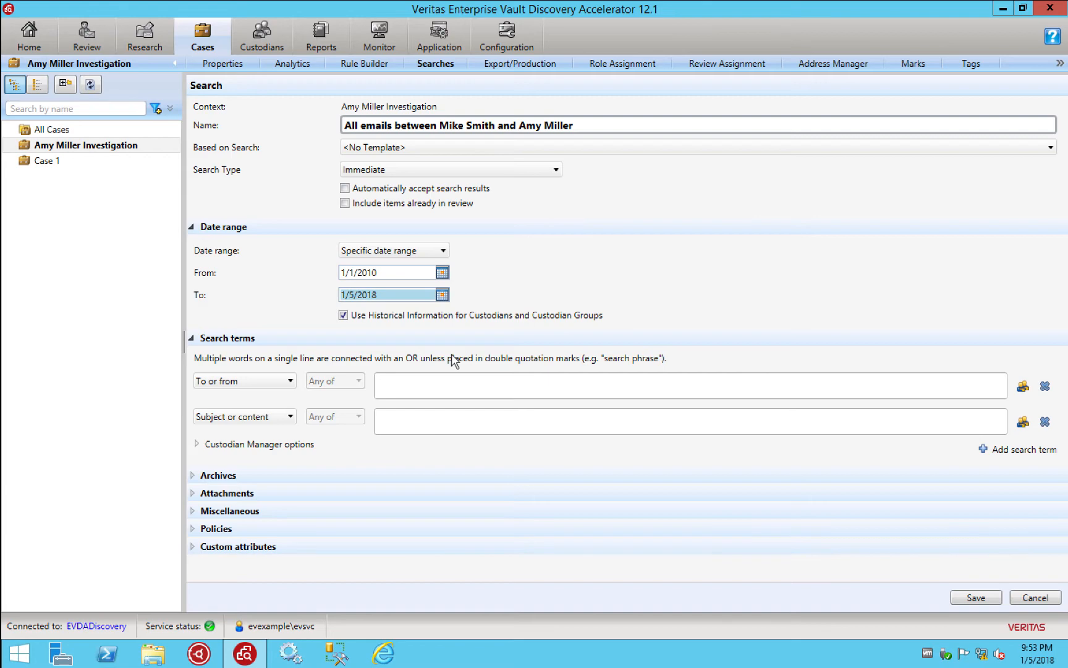
Add two To or from terms, one with each correspondent's quoted name
{"action": "left_click", "coordinate": [419, 391]}
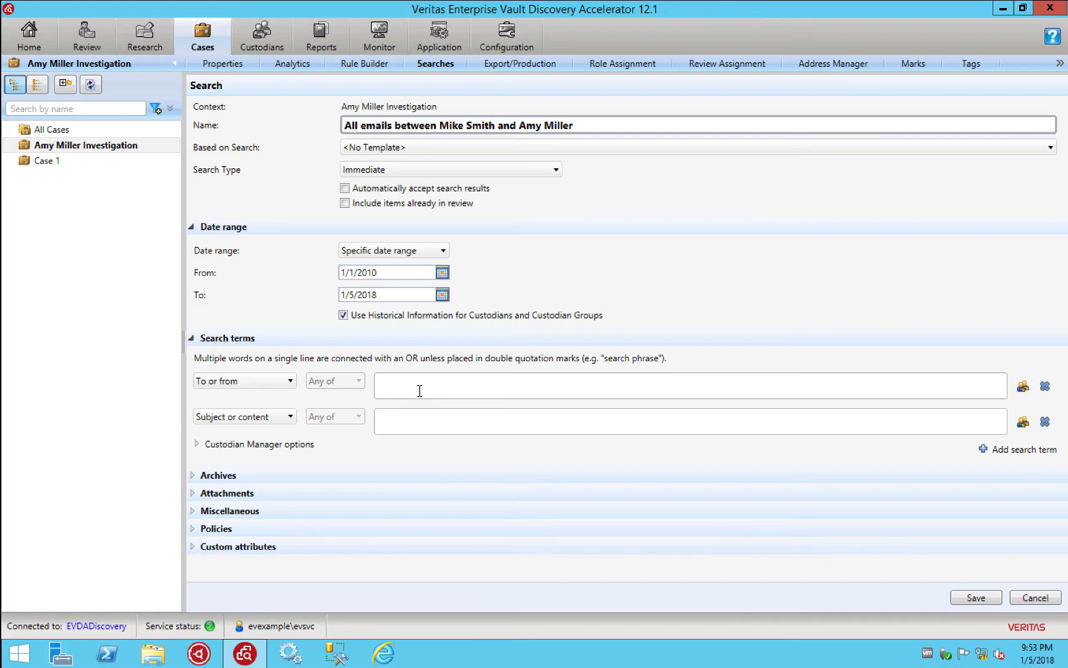
{"action": "left_click", "coordinate": [281, 415]}
{"action": "left_click", "coordinate": [232, 465]}
{"action": "left_click", "coordinate": [424, 425]}
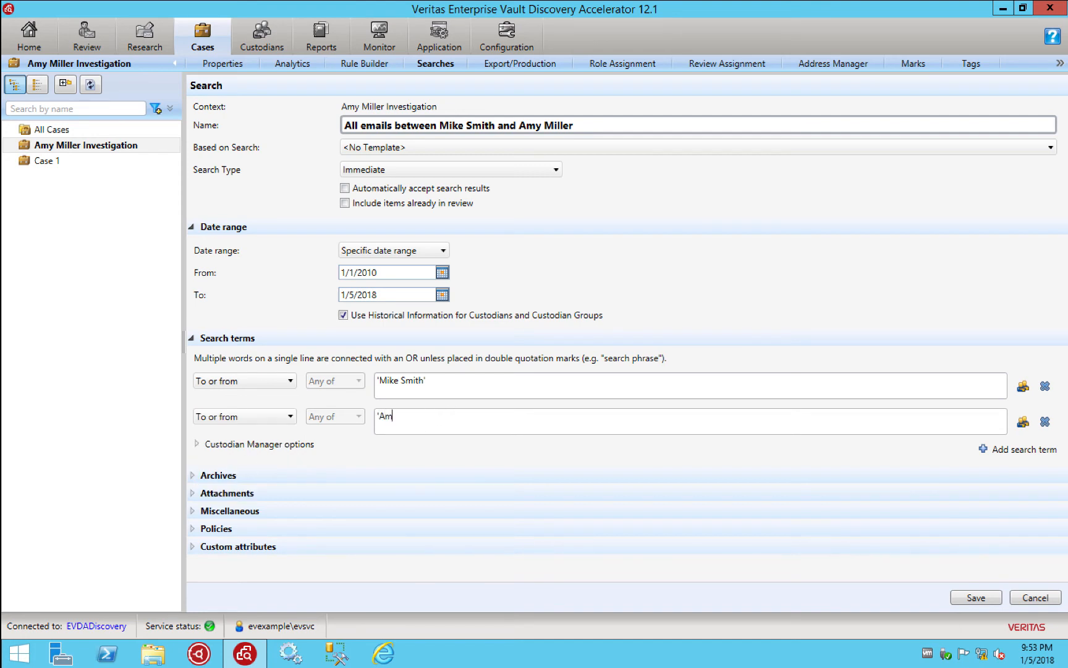
Save and run the search, then accept its 22 hits into the case with <No Mark>
{"action": "left_click", "coordinate": [965, 593]}
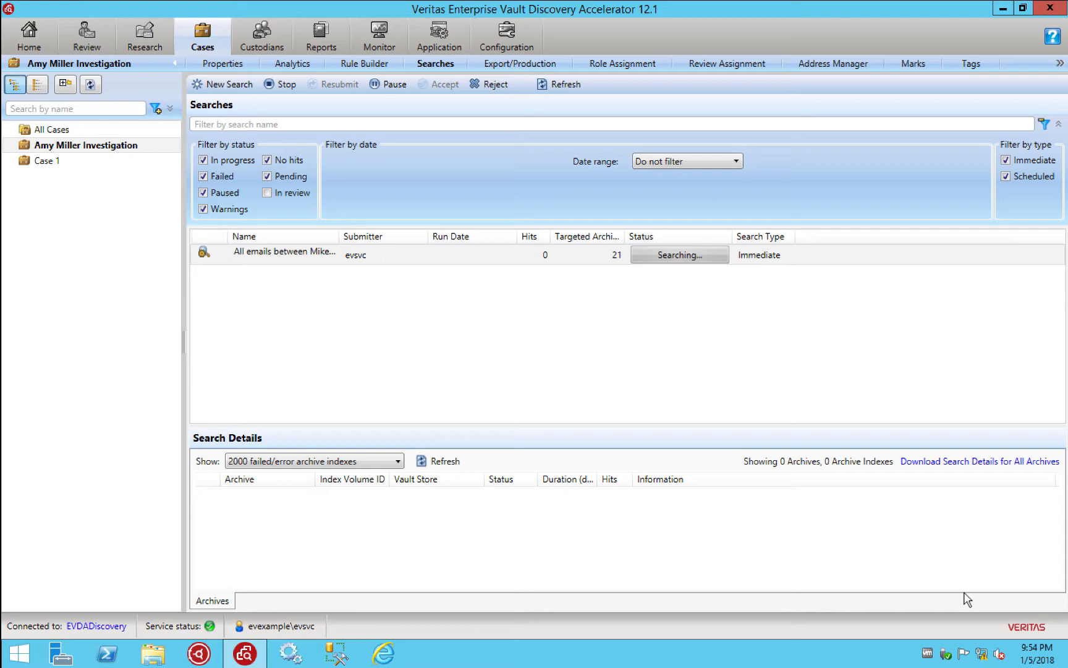
{"action": "left_click", "coordinate": [552, 87]}
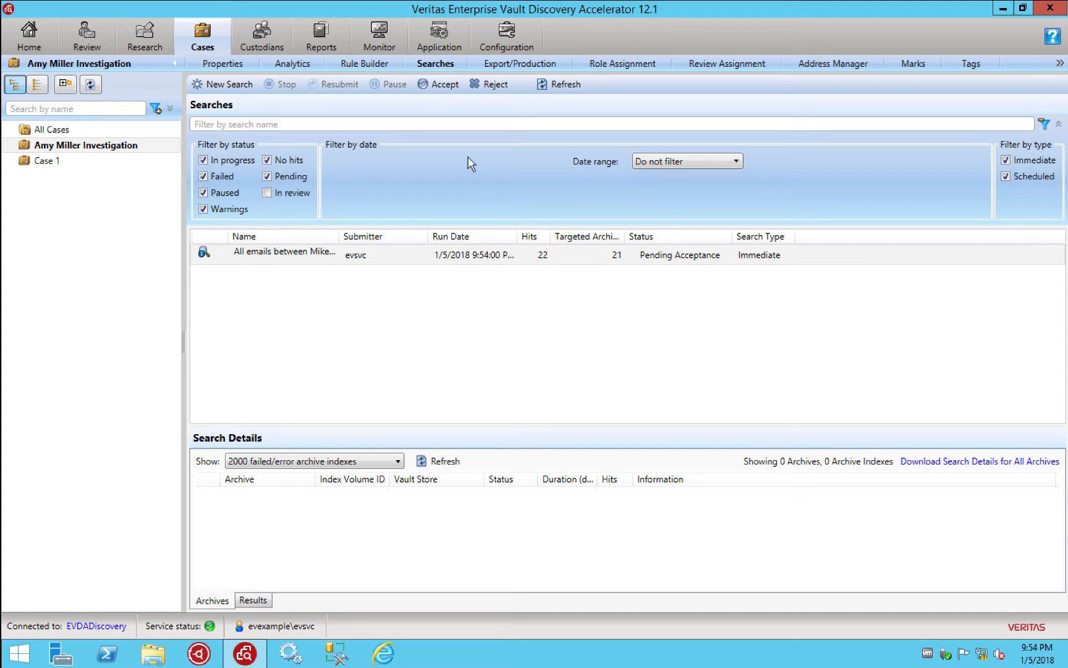
{"action": "left_click", "coordinate": [441, 85]}
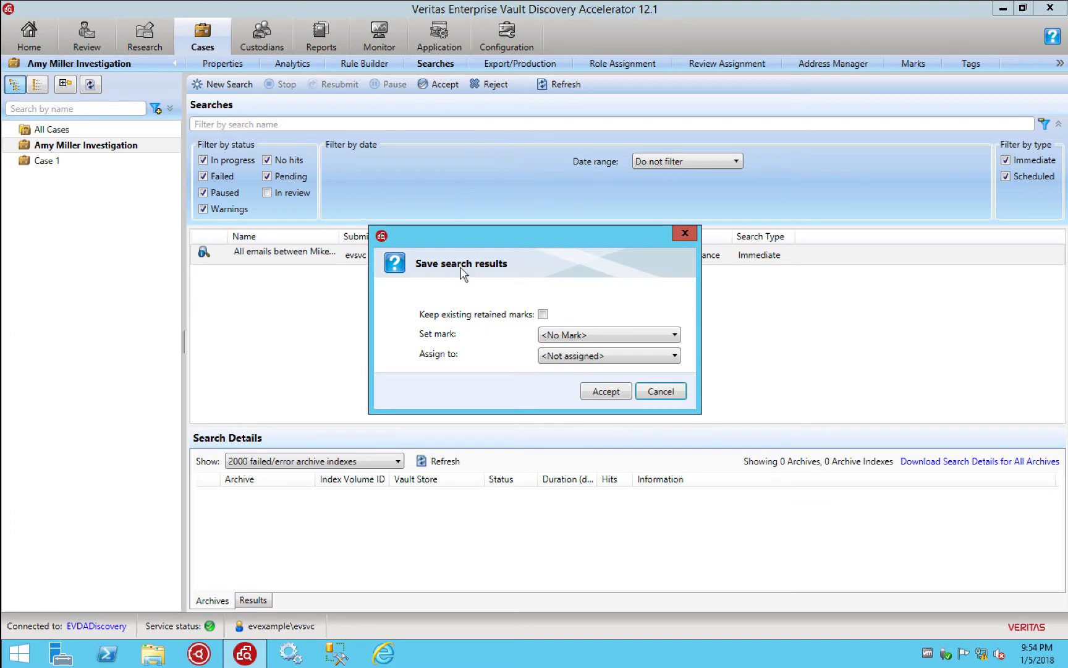
{"action": "left_click", "coordinate": [563, 335]}
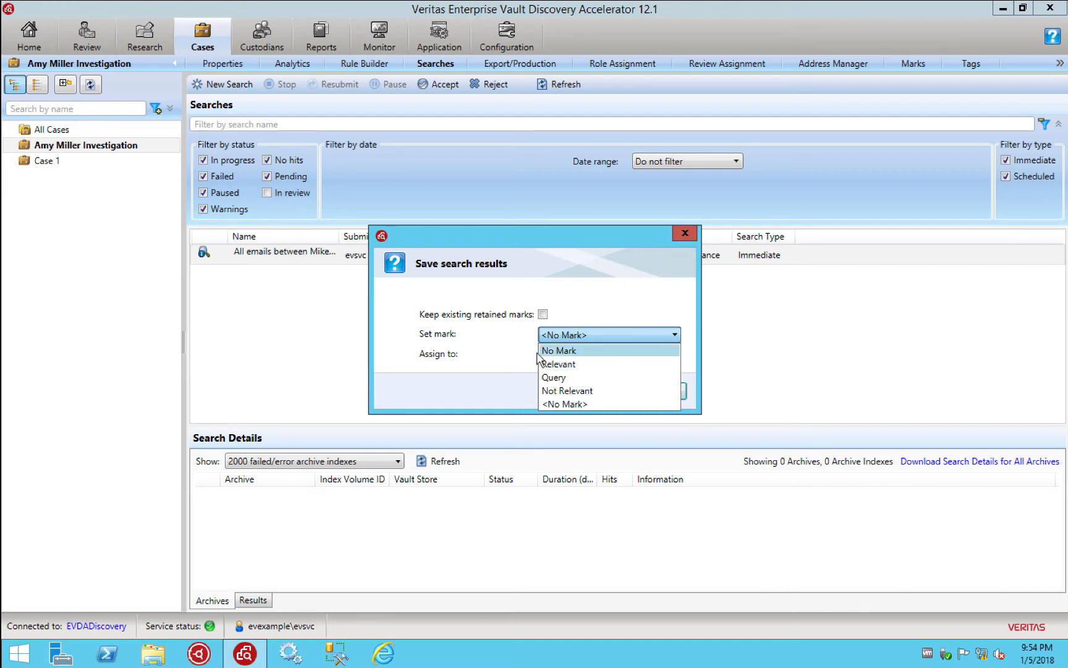
{"action": "left_click", "coordinate": [493, 365]}
{"action": "left_click", "coordinate": [602, 395]}
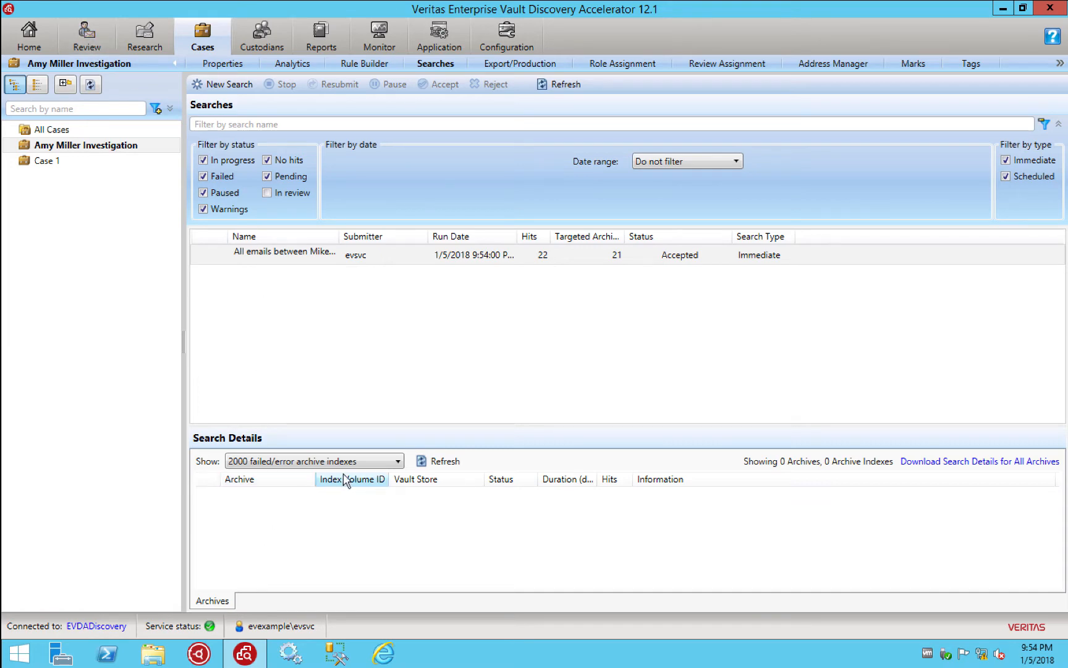
{"action": "left_click", "coordinate": [368, 466]}
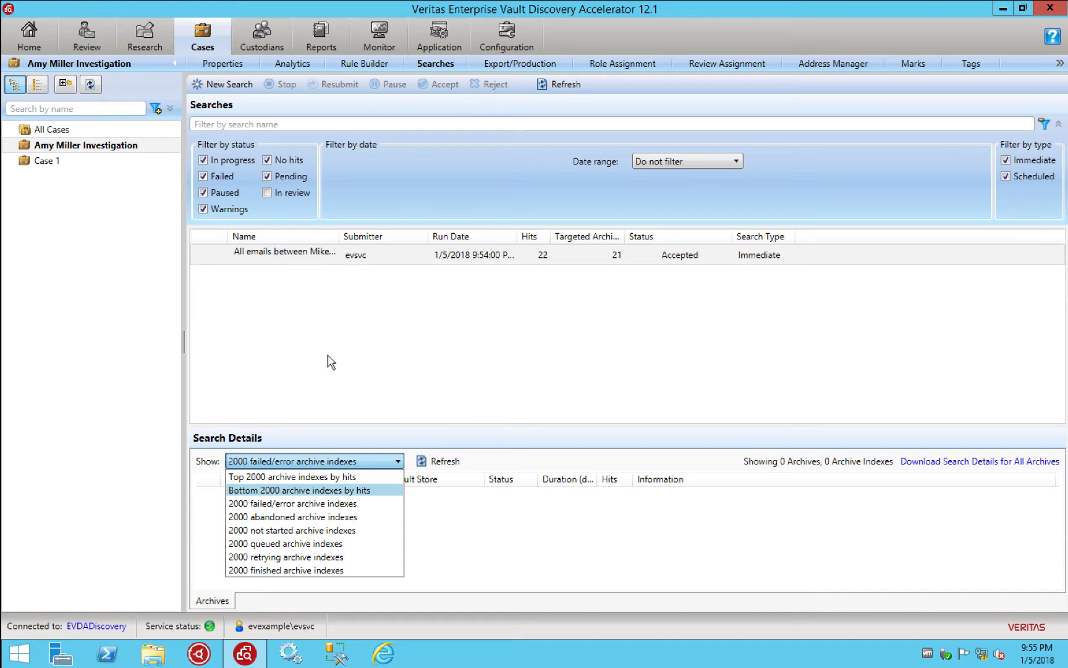
{"action": "left_click", "coordinate": [87, 43]}
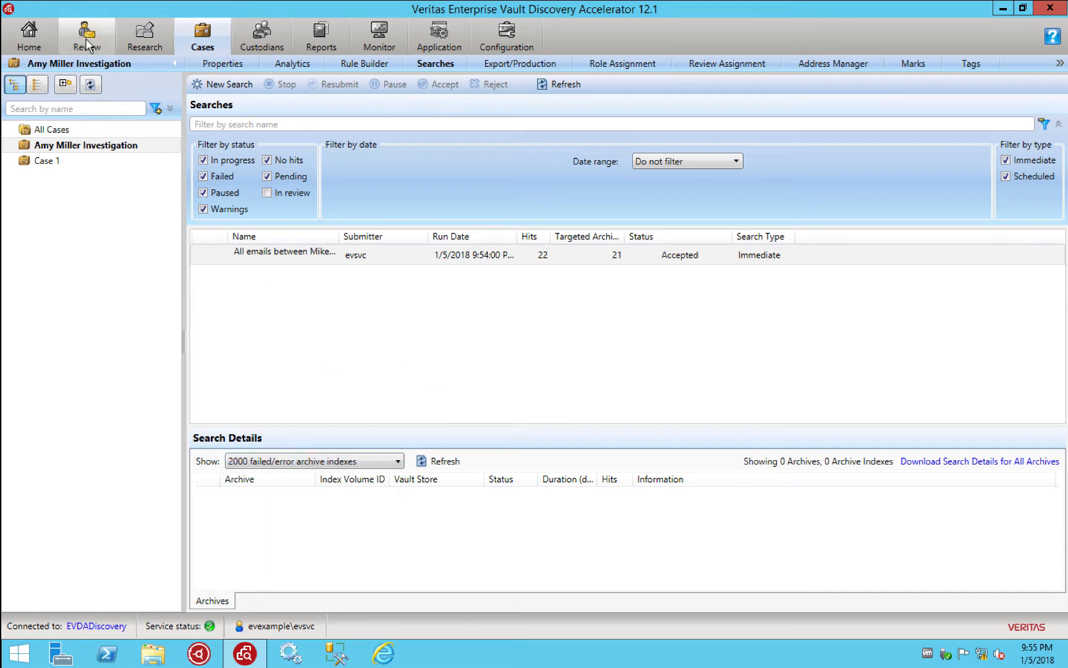
Open the investigation case's 22 unreviewed items in Review
{"action": "left_click", "coordinate": [88, 43]}
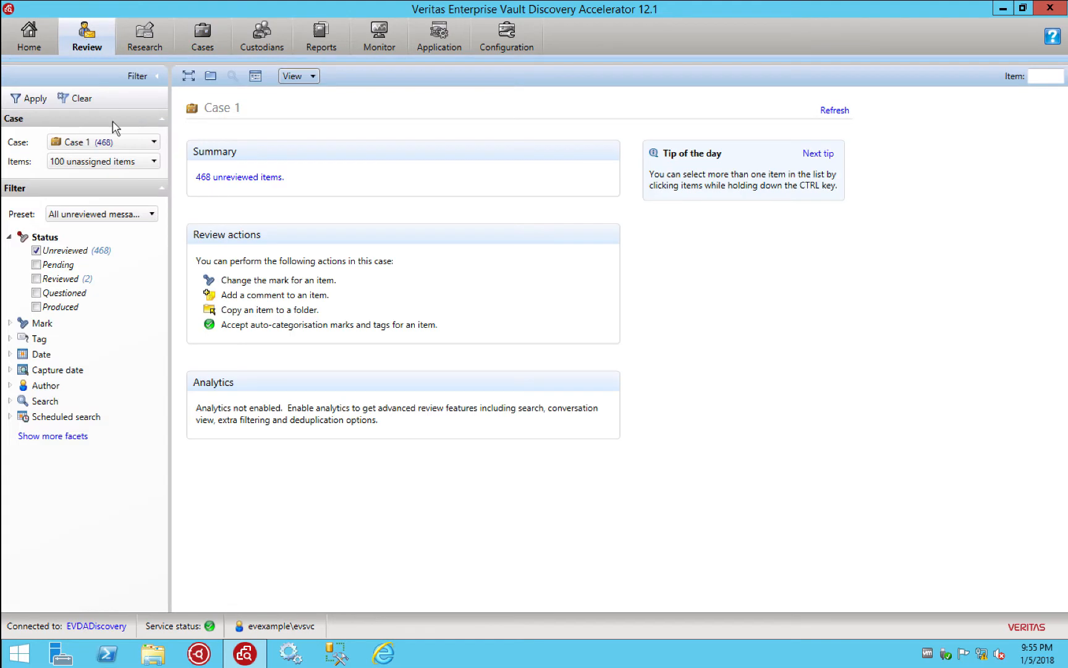
{"action": "left_click", "coordinate": [105, 142]}
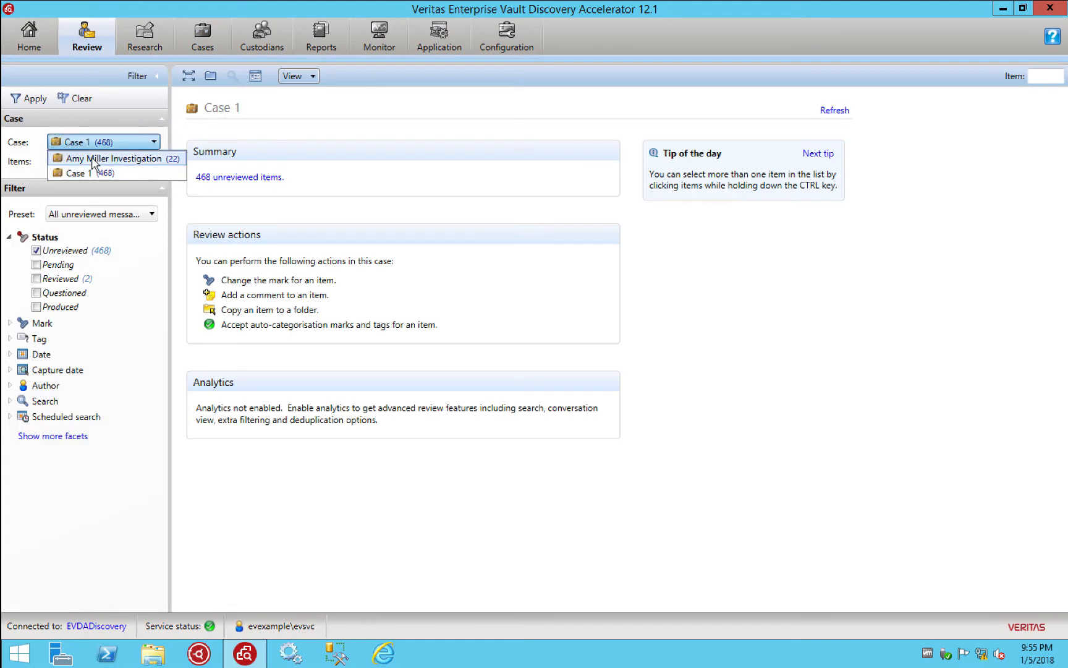
{"action": "left_click", "coordinate": [93, 159]}
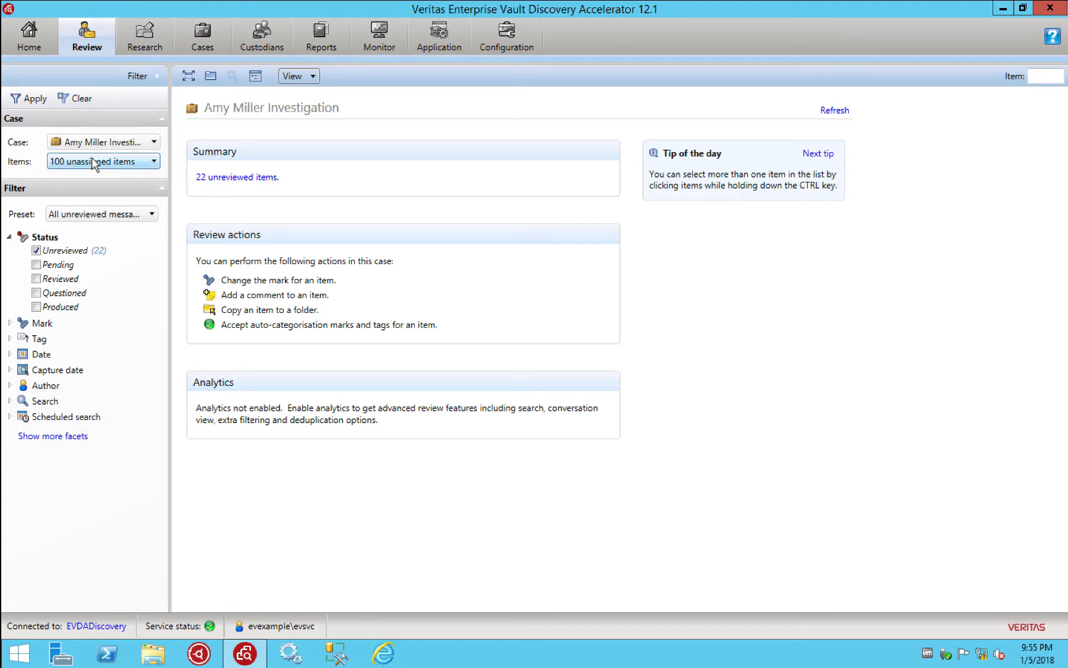
{"action": "left_click", "coordinate": [217, 178]}
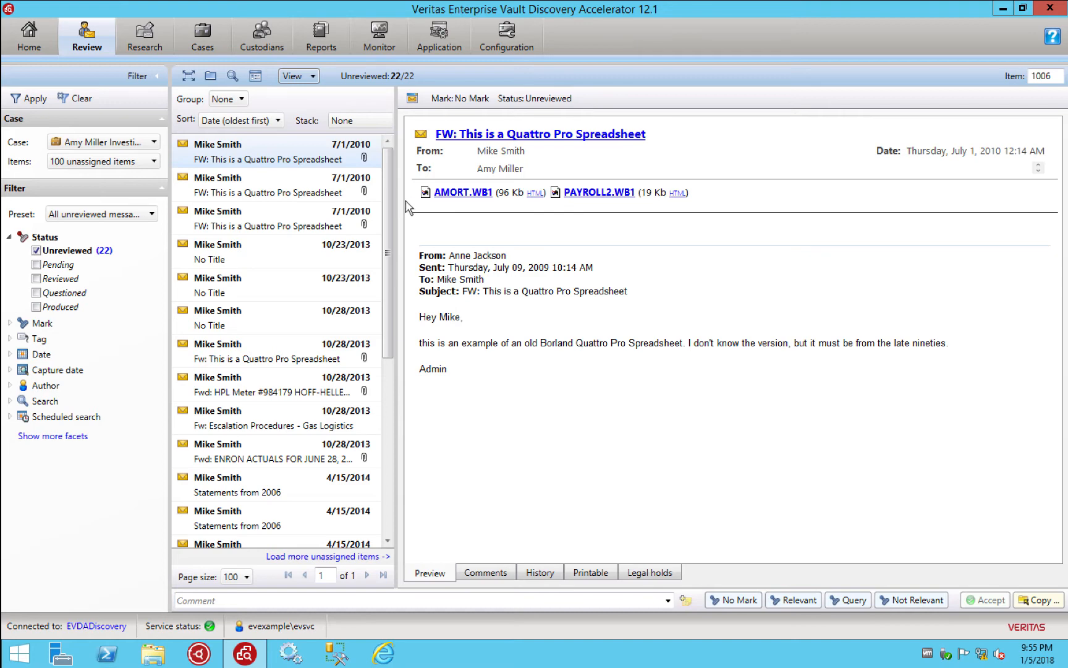
Widen the message list, preview several Quattro Pro and Statements messages, then return to searches
{"action": "left_click_drag", "start_coordinate": [401, 201], "coordinate": [490, 196]}
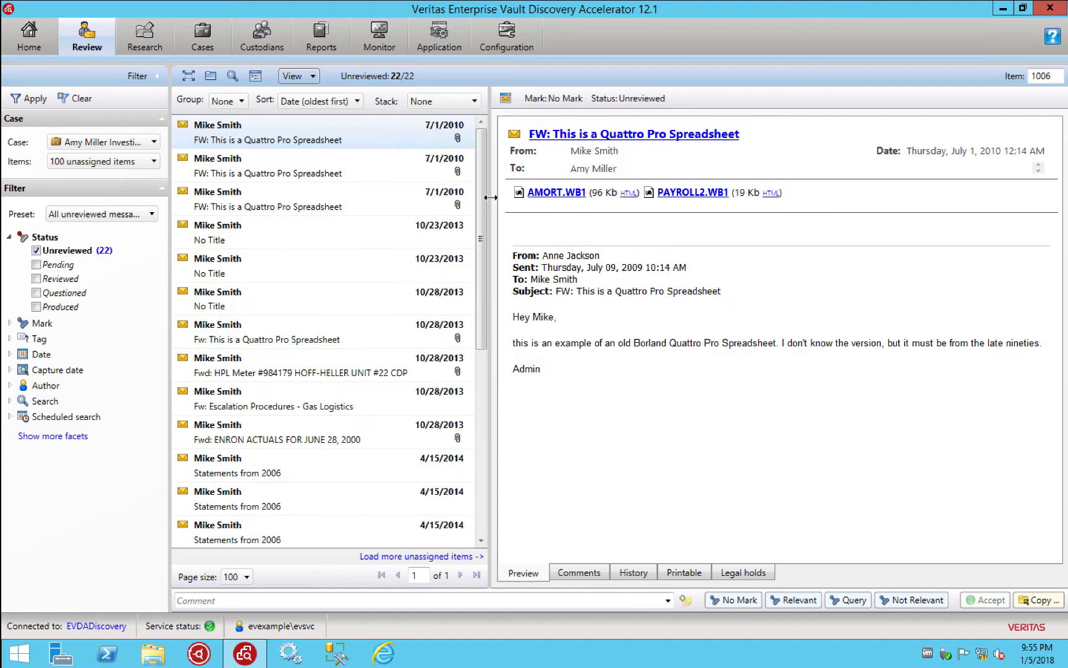
{"action": "left_click", "coordinate": [227, 163]}
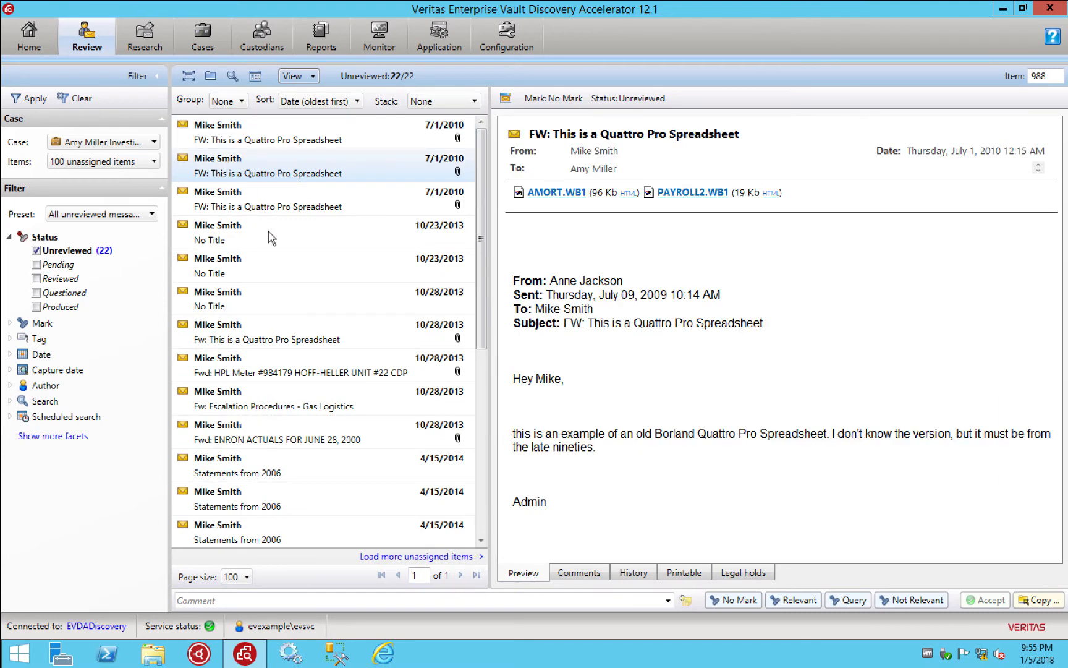
{"action": "left_click", "coordinate": [251, 197]}
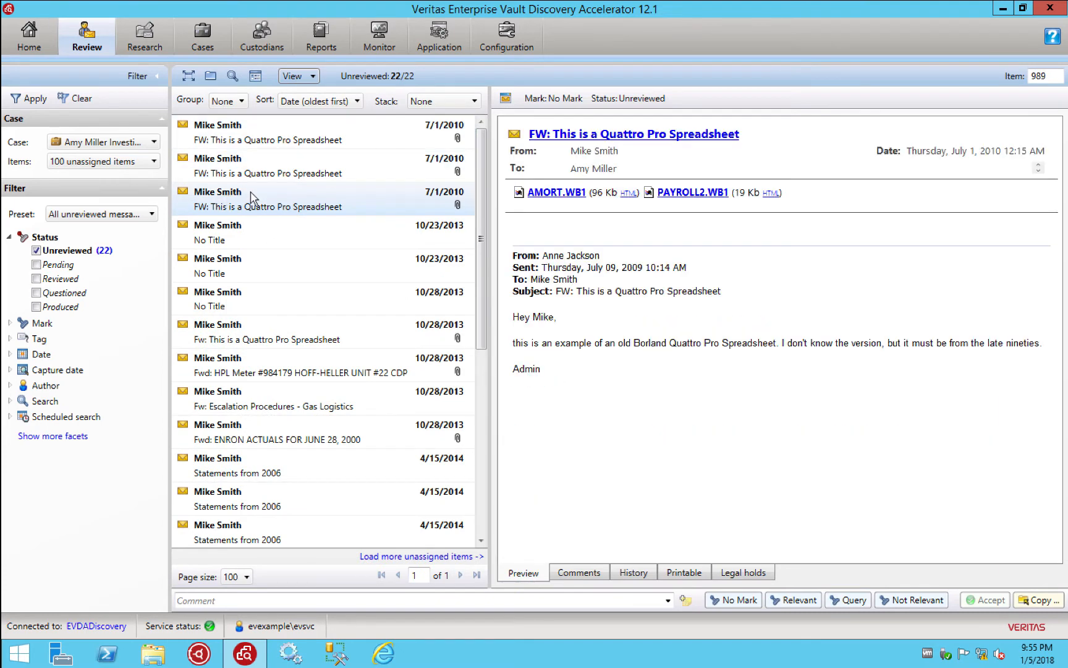
{"action": "left_click", "coordinate": [260, 239]}
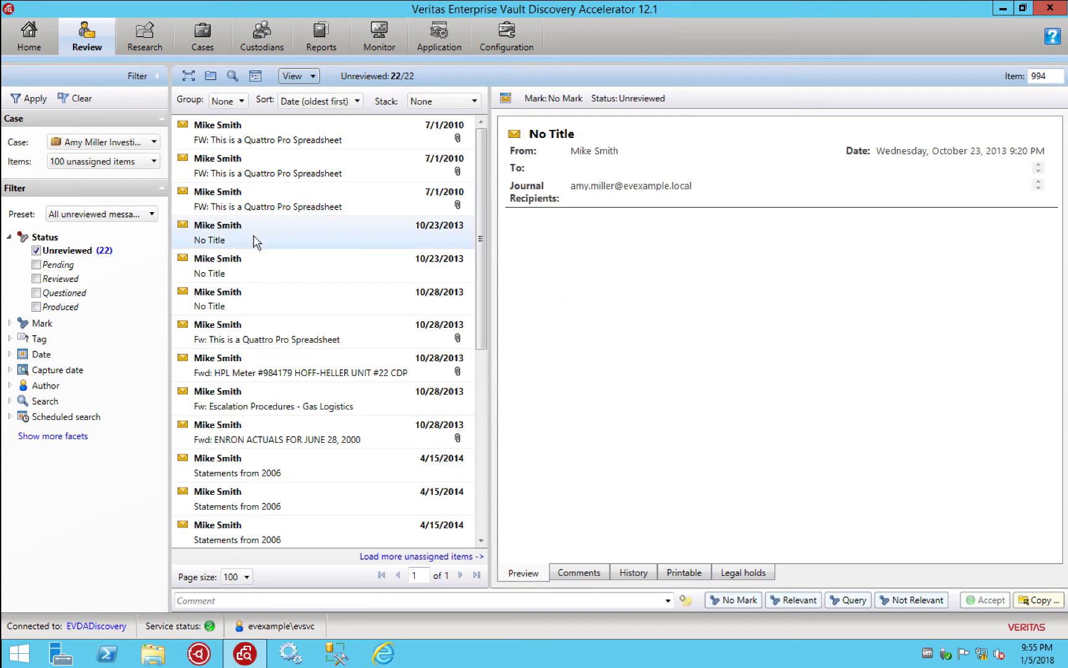
{"action": "left_click", "coordinate": [279, 346]}
{"action": "scroll", "coordinate": [279, 346], "scroll_direction": "down", "scroll_amount": 5}
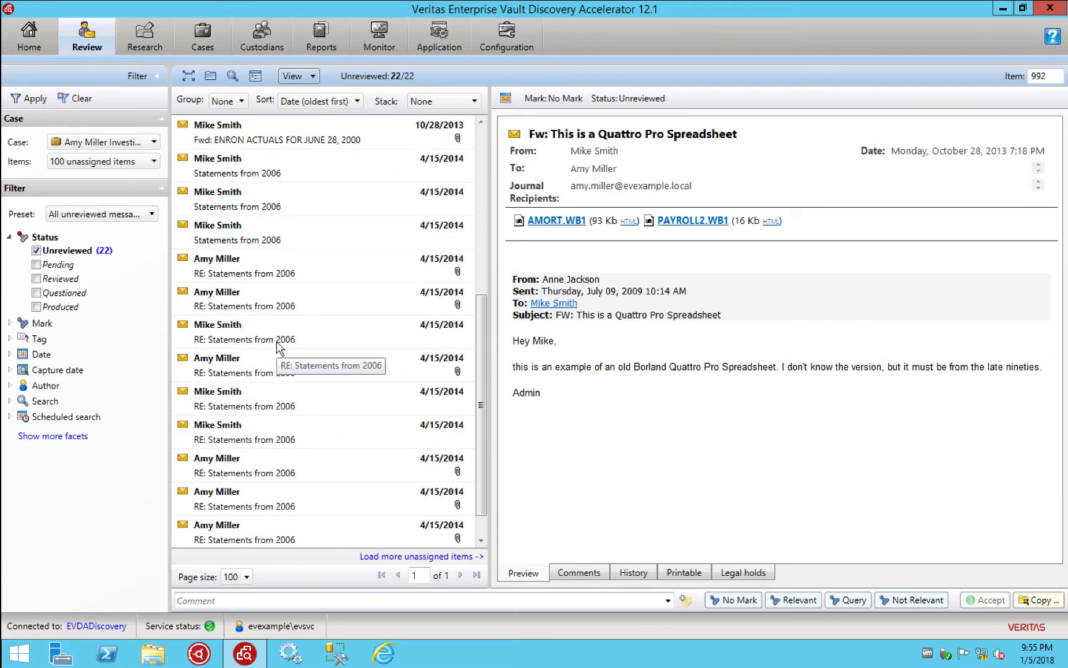
{"action": "scroll", "coordinate": [283, 340], "scroll_direction": "down", "scroll_amount": 1}
{"action": "left_click", "coordinate": [245, 309]}
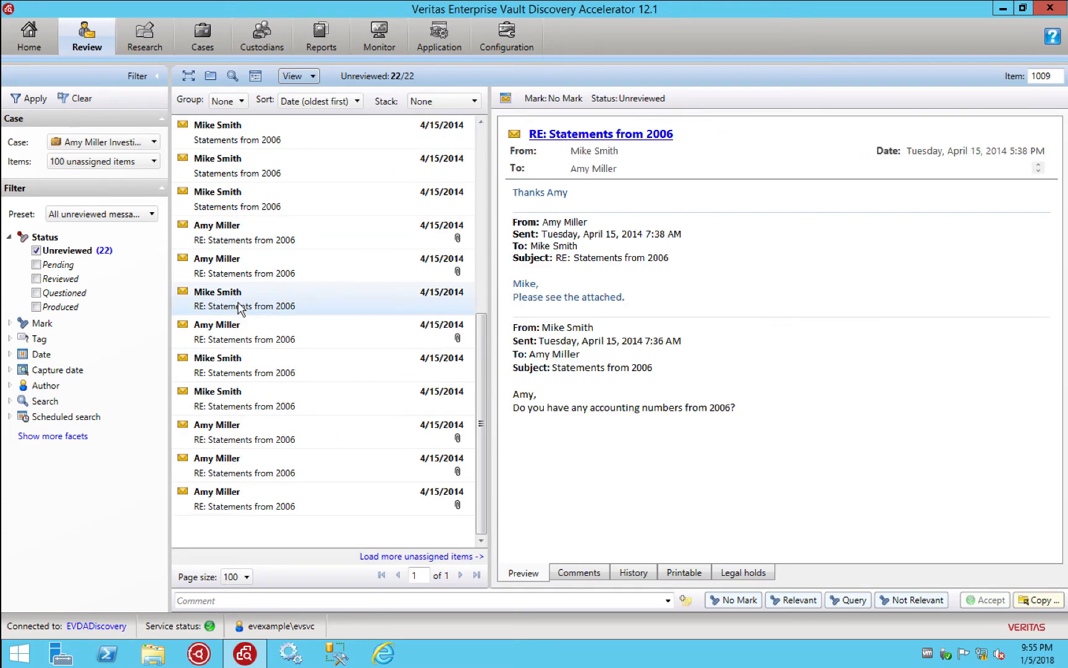
{"action": "scroll", "coordinate": [240, 307], "scroll_direction": "up", "scroll_amount": 5}
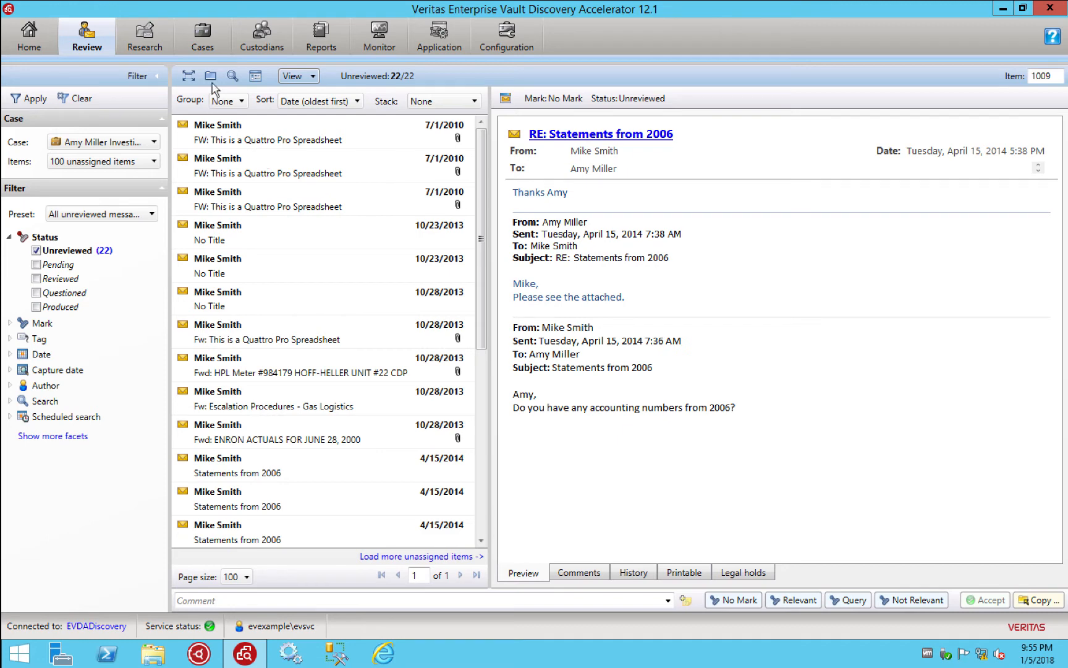
{"action": "left_click", "coordinate": [208, 46]}
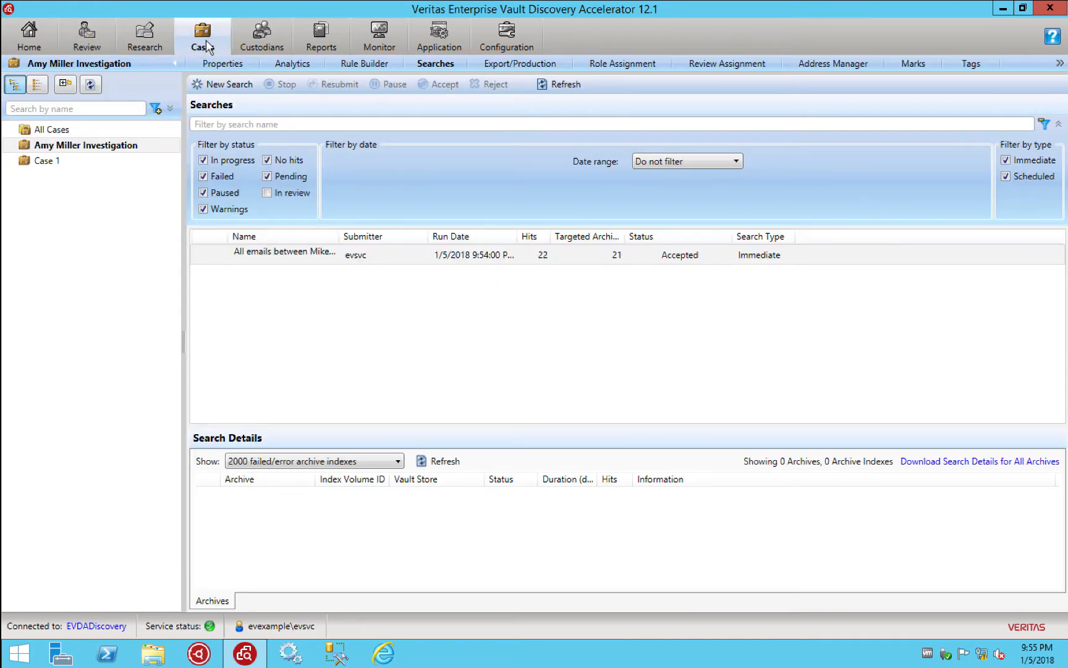
Select the accepted immediate search showing 22 hits
{"action": "left_click", "coordinate": [324, 263]}
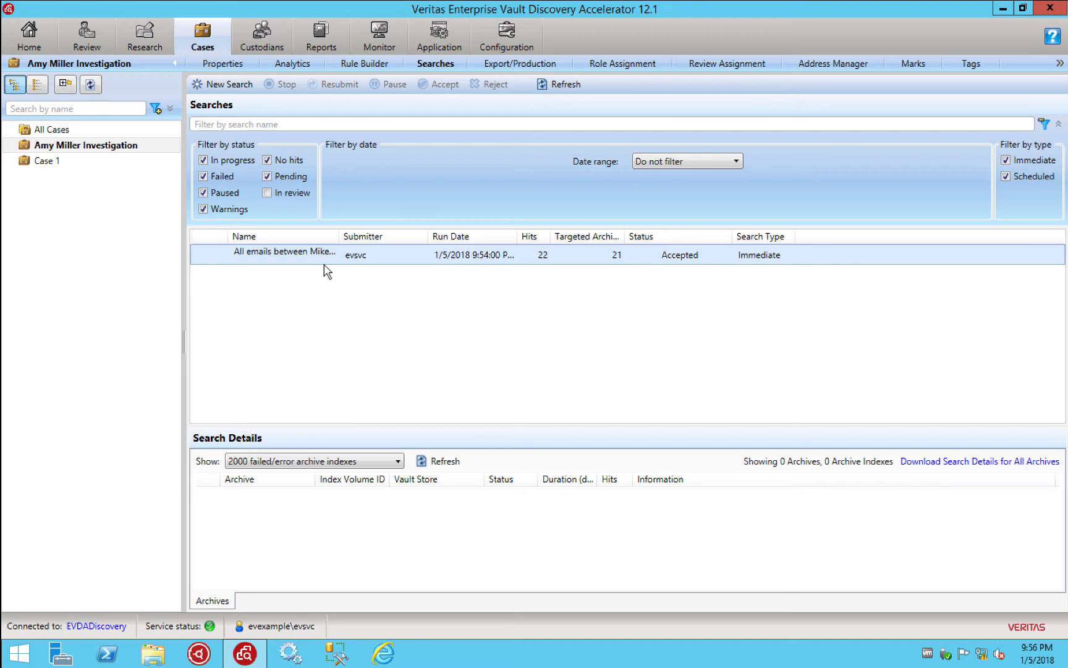
Start a new search named for the custodian's external emails, dated 1/1/2010 to 1/5/2018
{"action": "left_click", "coordinate": [228, 86]}
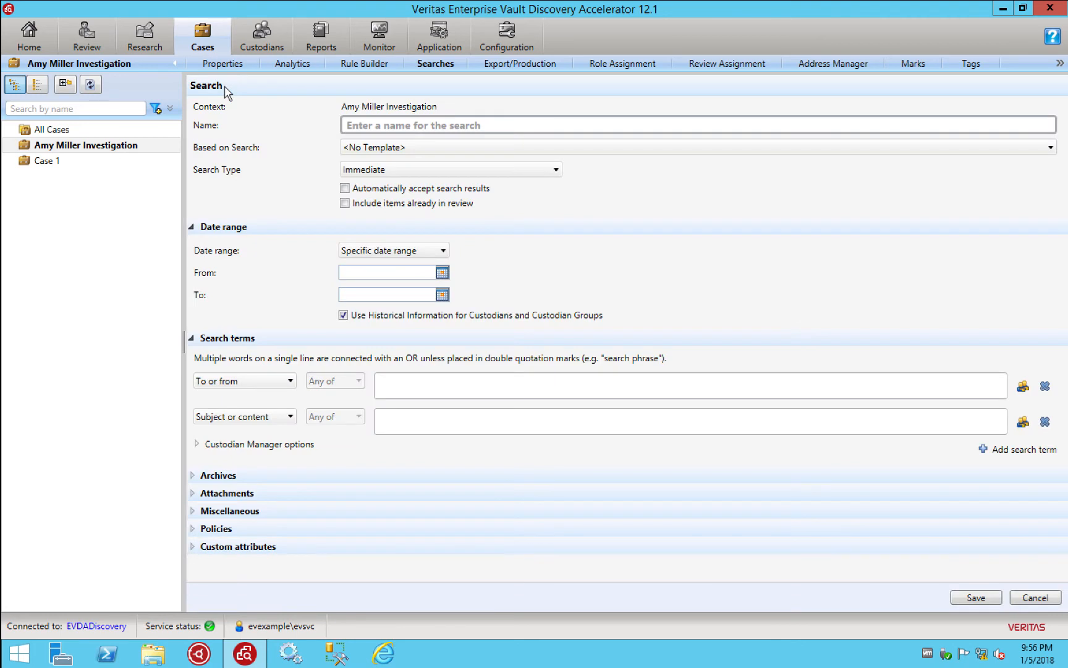
{"action": "left_click", "coordinate": [388, 127]}
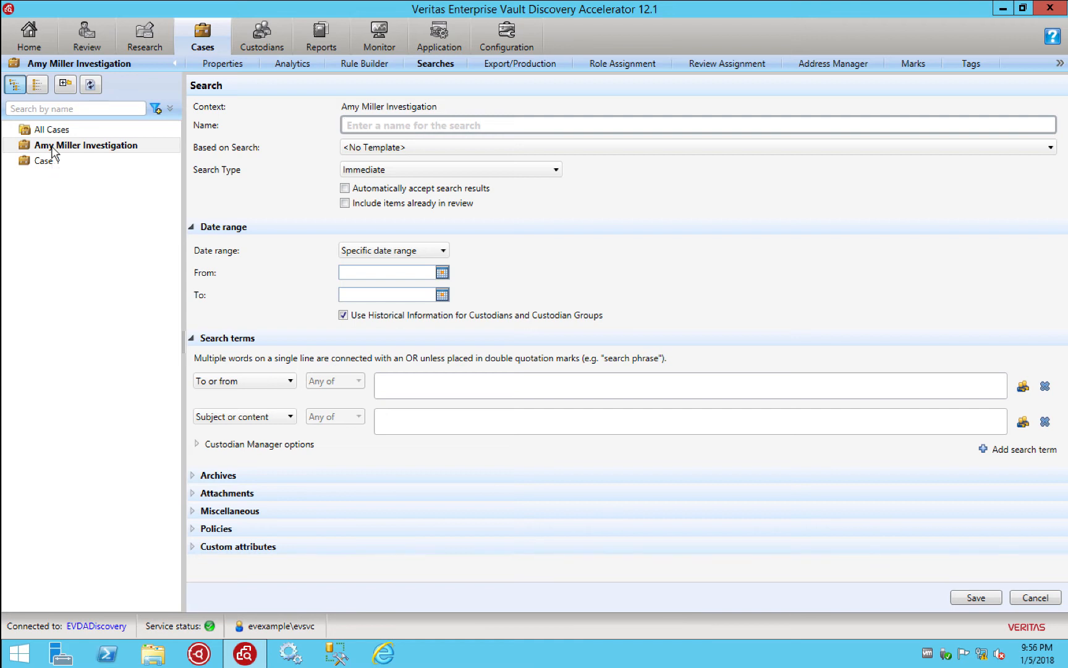
{"action": "type", "text": "Am"}
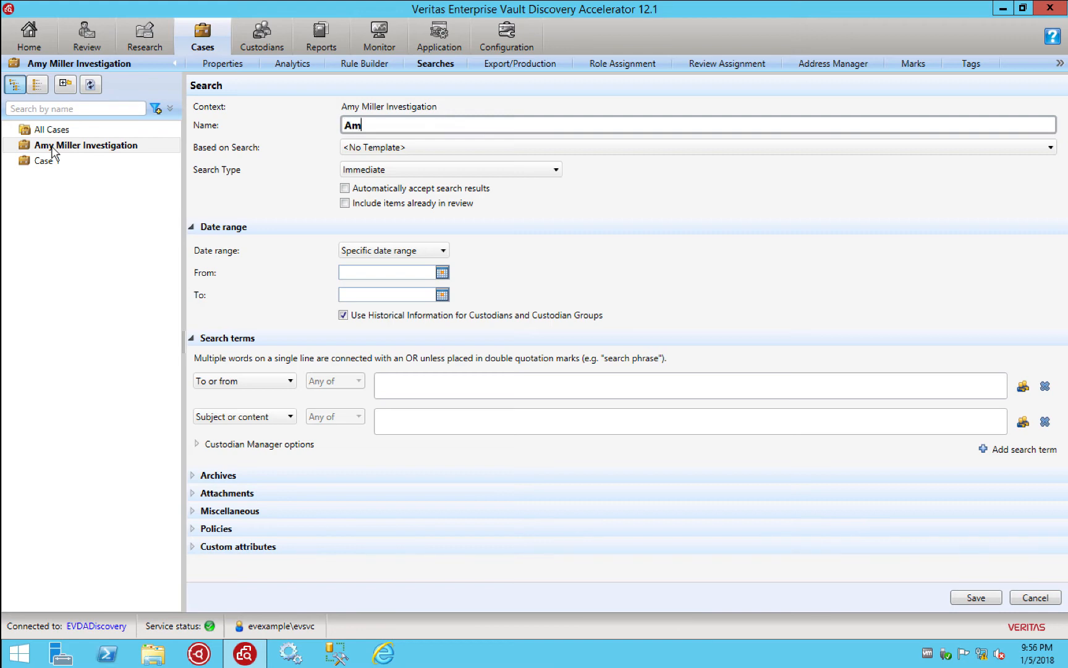
{"action": "type", "text": "y external emails"}
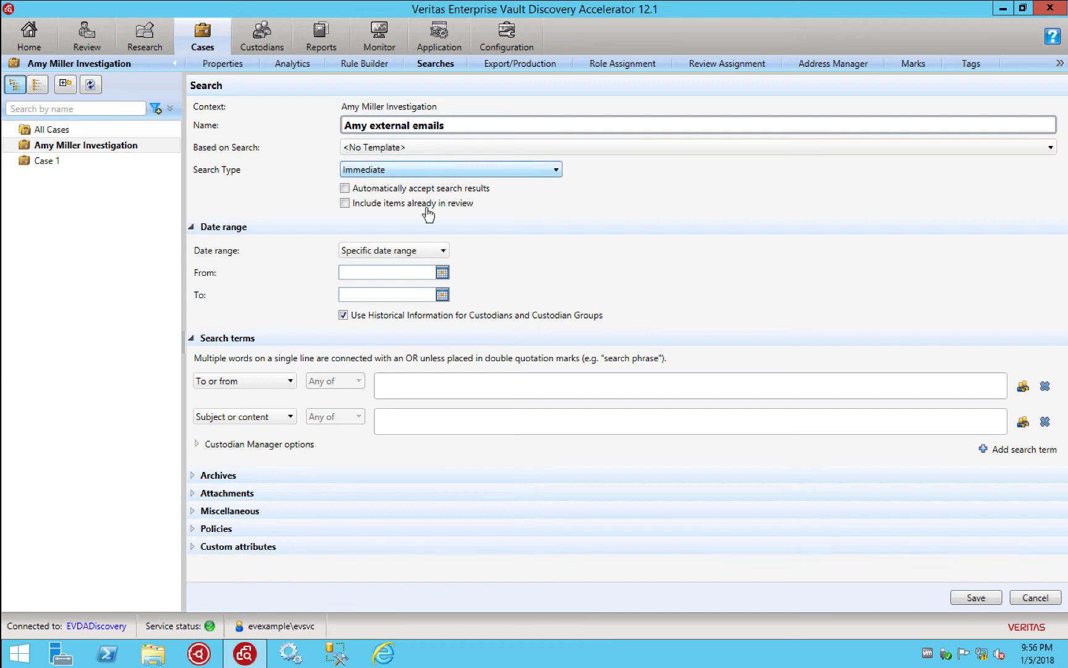
{"action": "left_click", "coordinate": [443, 273]}
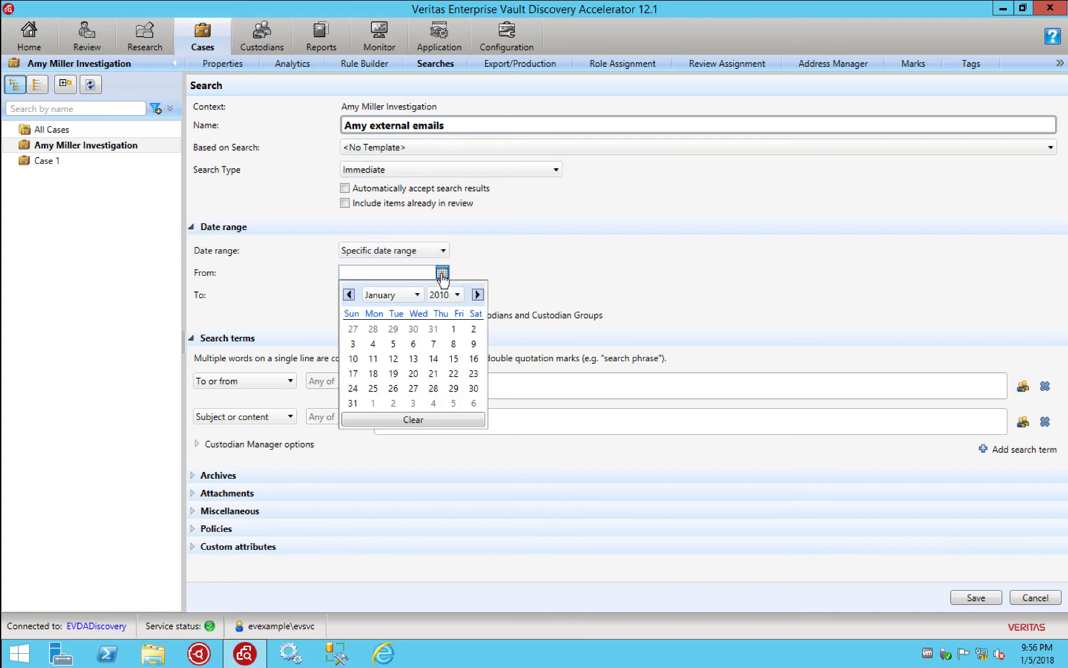
{"action": "left_click", "coordinate": [453, 331]}
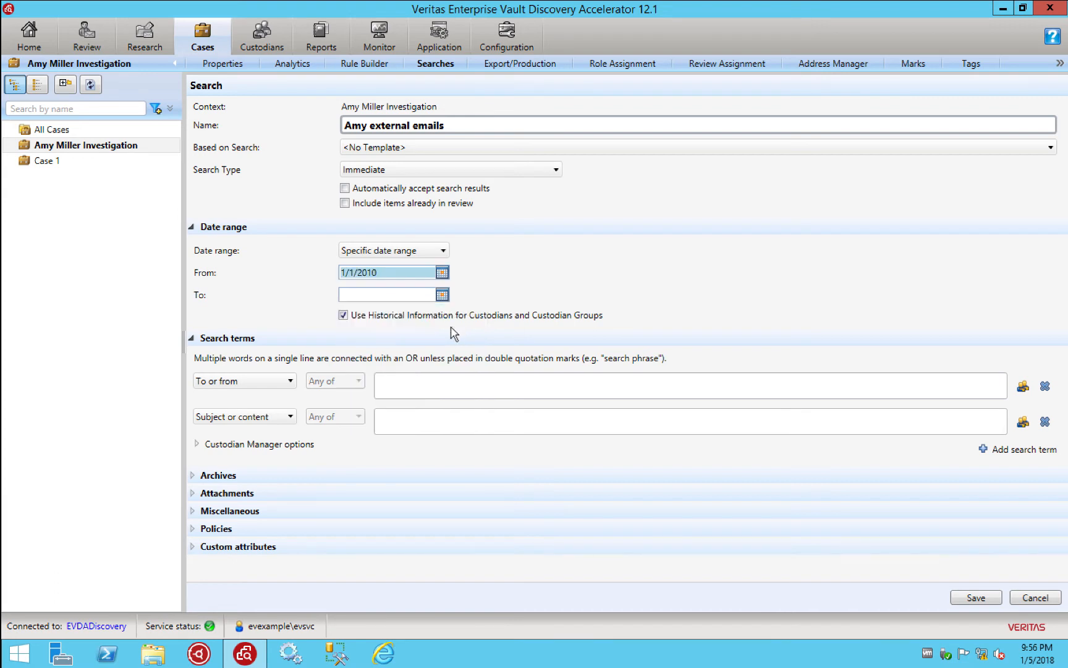
{"action": "left_click", "coordinate": [442, 295]}
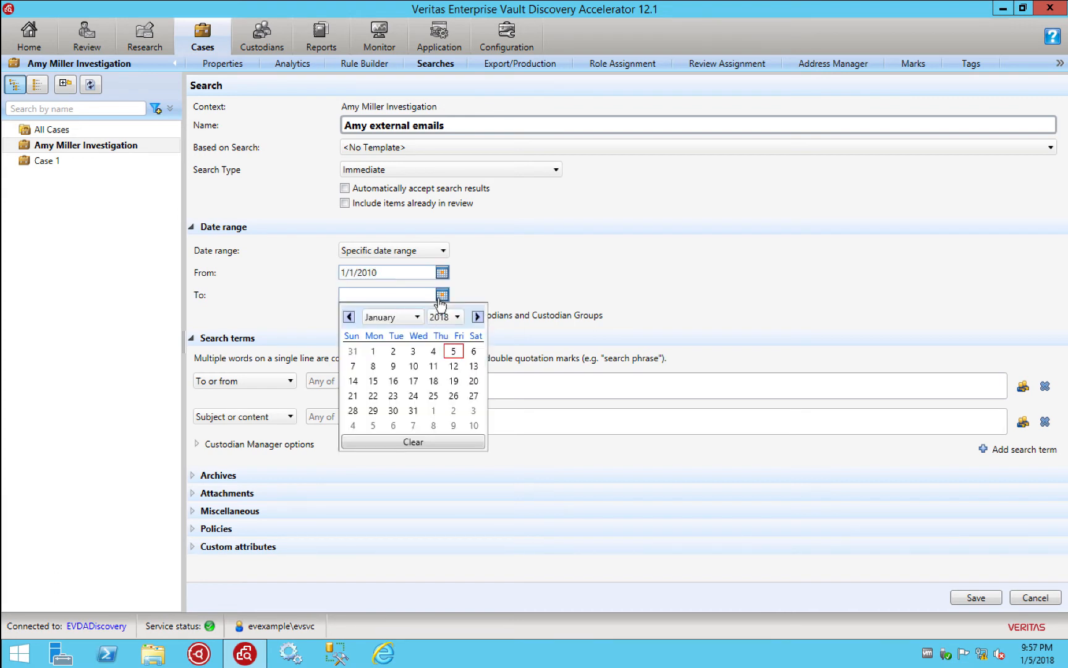
{"action": "left_click", "coordinate": [454, 352]}
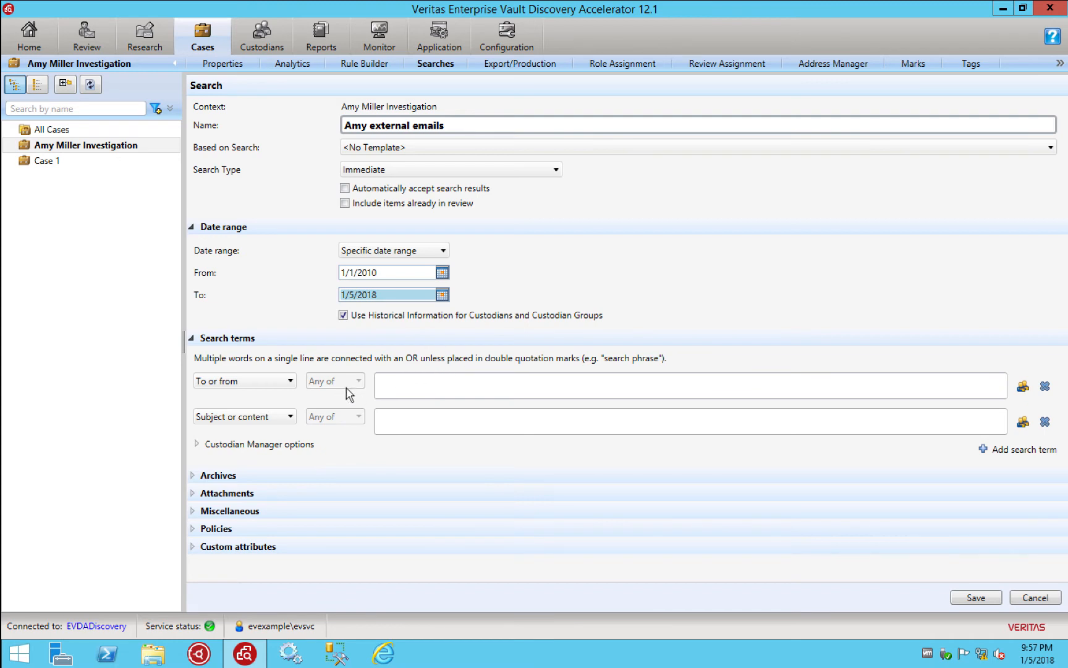
Set the first term to From with the custodian's quoted name
{"action": "left_click", "coordinate": [282, 383]}
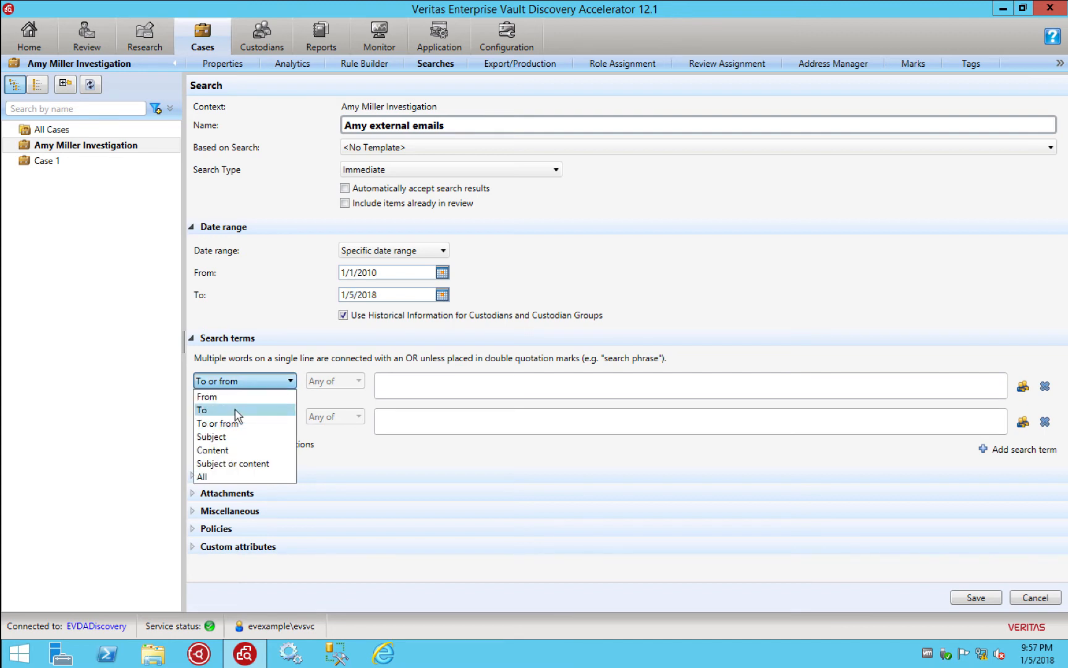
{"action": "left_click", "coordinate": [228, 397]}
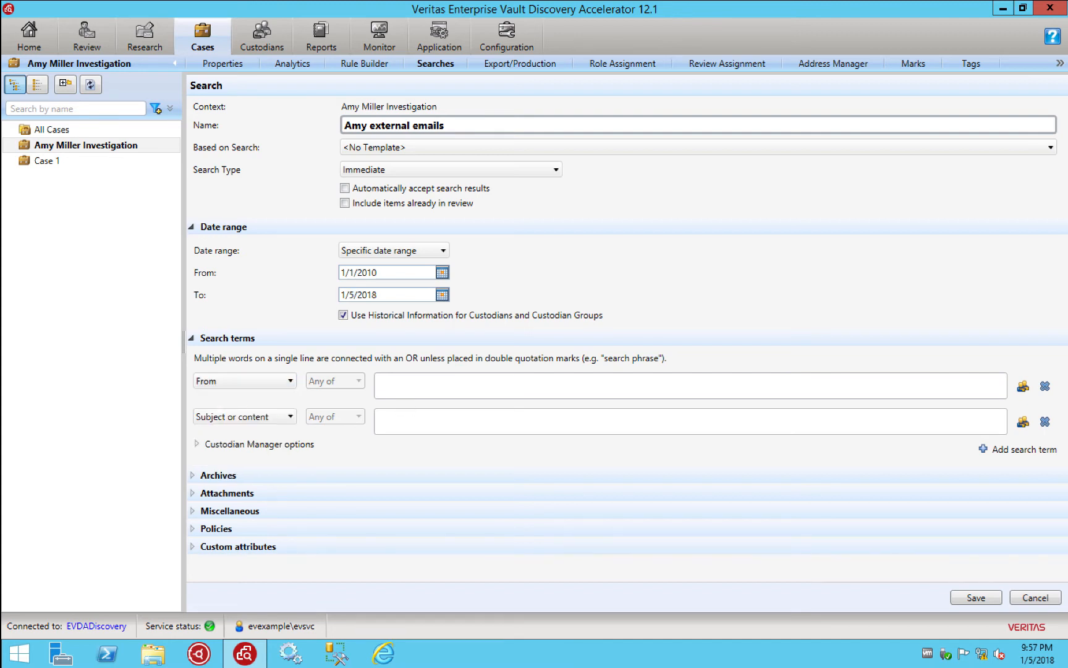
{"action": "left_click", "coordinate": [452, 388]}
Set the second term to To with 'NOT CONTAINS *example.com'
{"action": "left_click", "coordinate": [290, 416]}
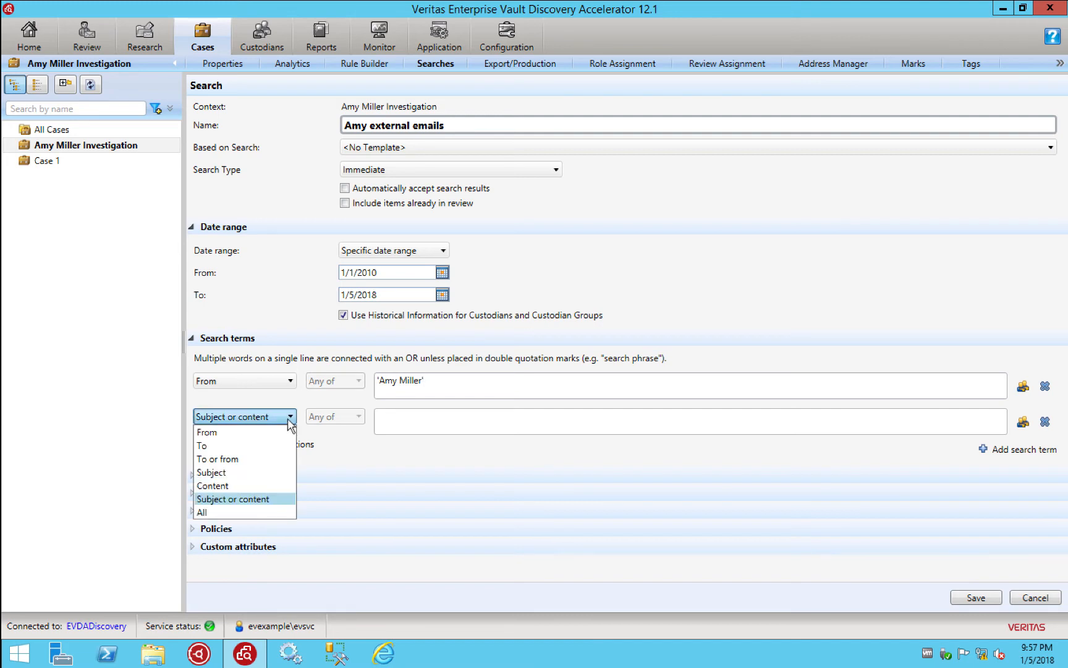
{"action": "left_click", "coordinate": [223, 446]}
{"action": "left_click", "coordinate": [394, 429]}
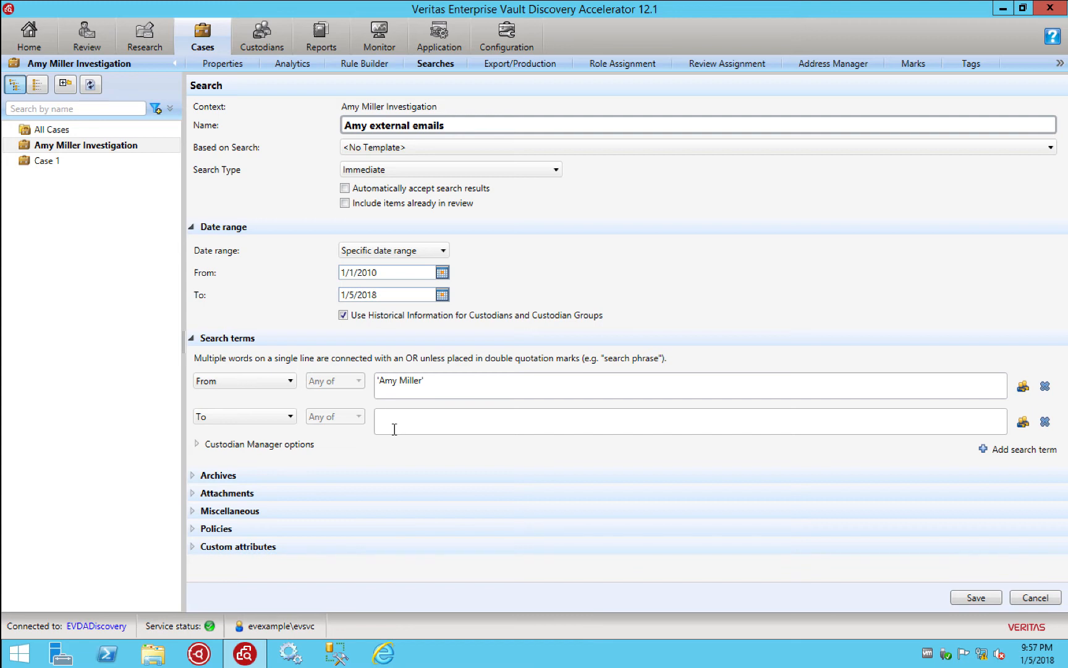
{"action": "type", "text": "NOT CONTAINS *example.com"}
Add a third term 'profit' and save the search to run it
{"action": "left_click", "coordinate": [1007, 451]}
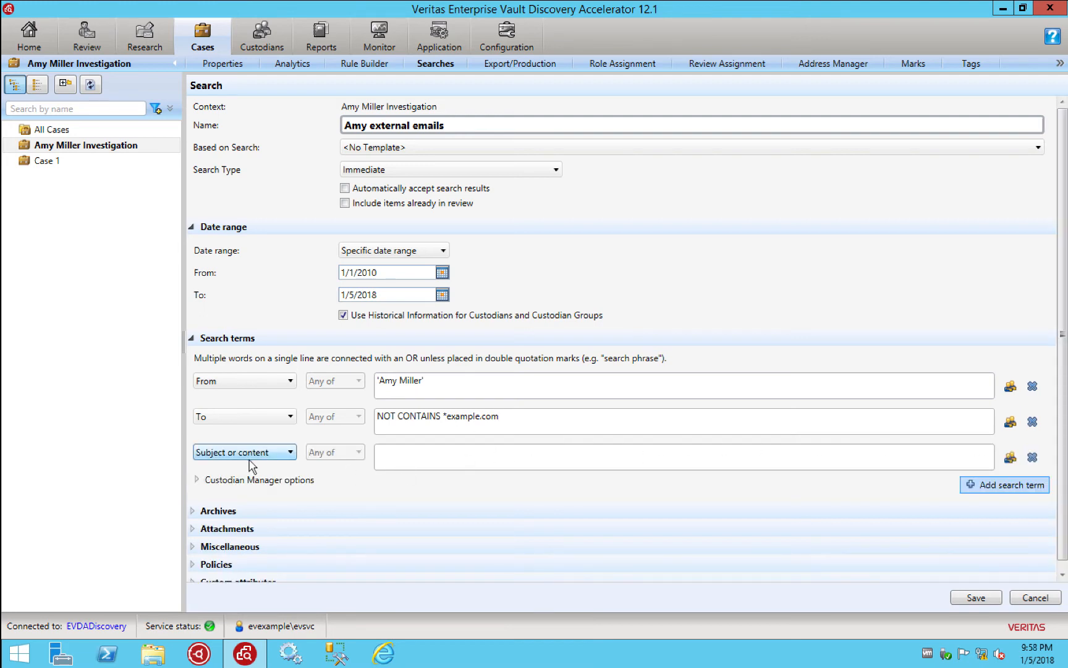
{"action": "left_click", "coordinate": [410, 458]}
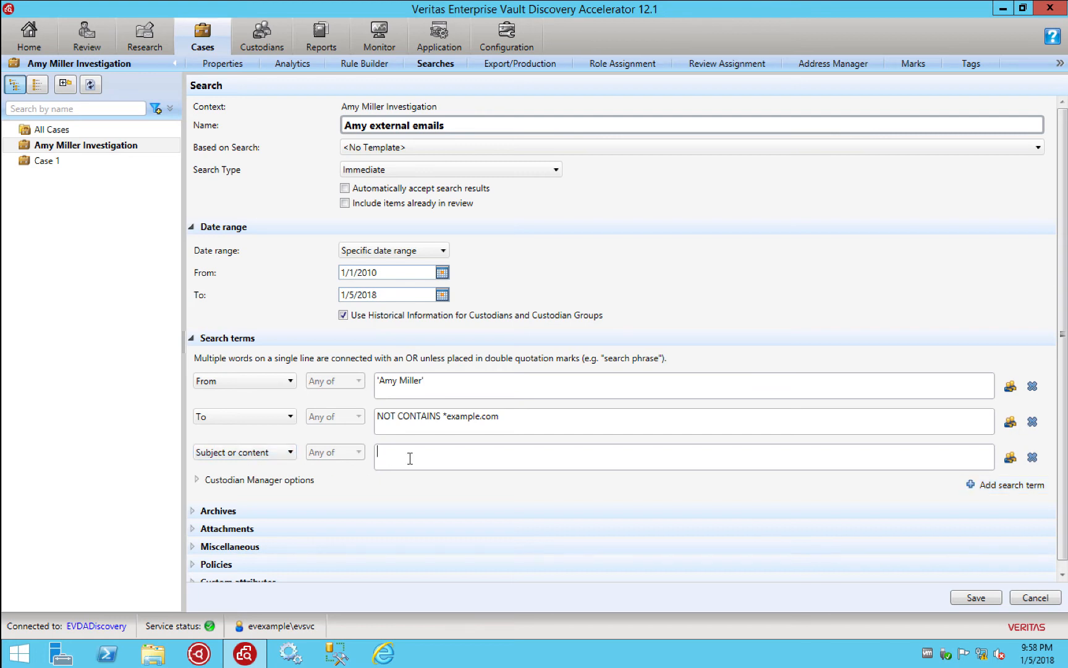
{"action": "type", "text": "profits"}
{"action": "key", "text": "BackSpace"}
{"action": "left_click", "coordinate": [976, 598]}
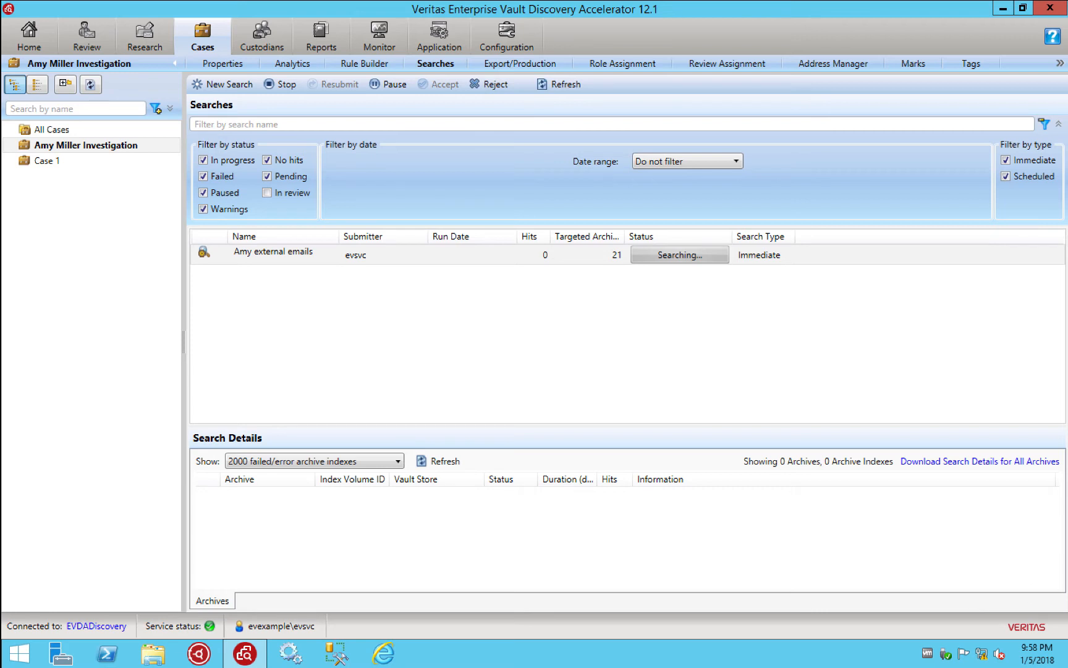
Refresh the searches until the external-emails search shows No Hits
{"action": "left_click", "coordinate": [565, 84]}
{"action": "left_click", "coordinate": [565, 87]}
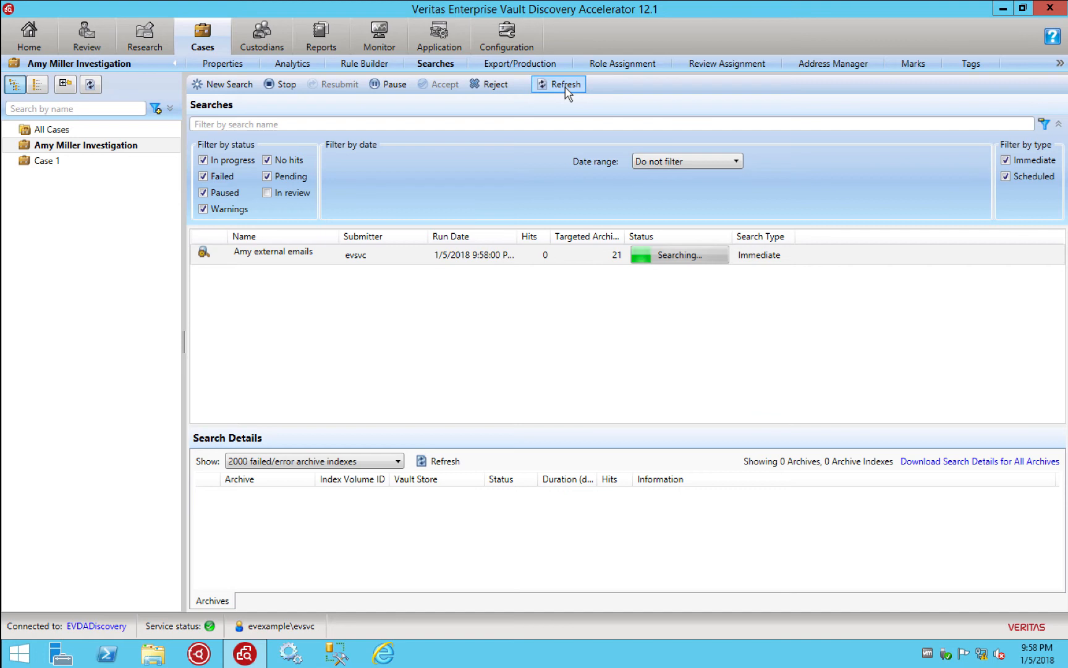
{"action": "left_click", "coordinate": [565, 87]}
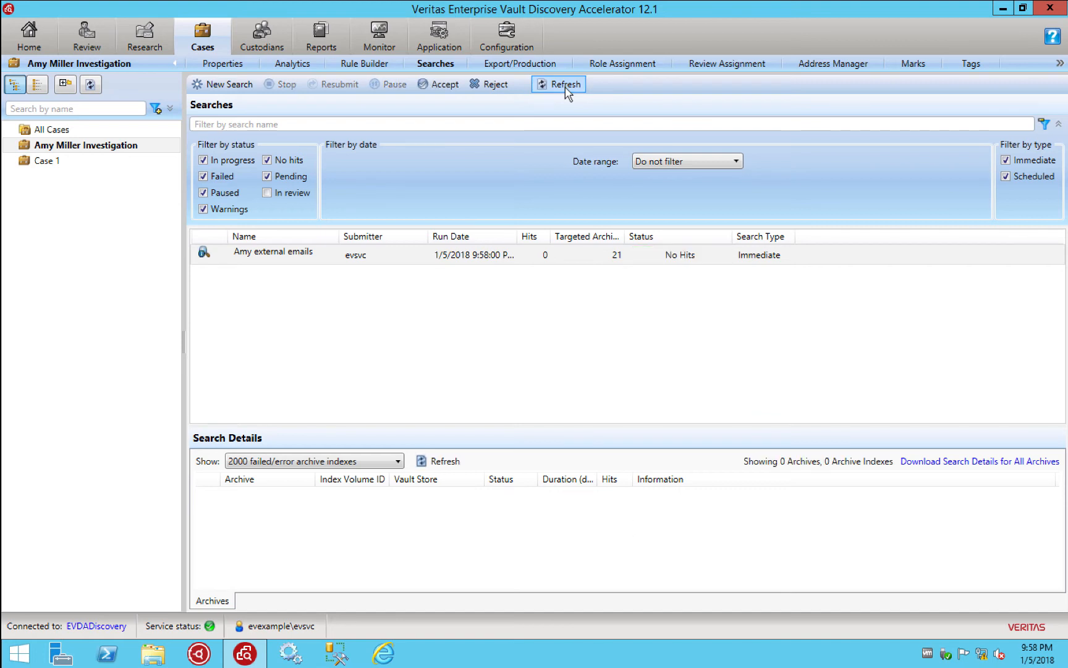
{"action": "left_click", "coordinate": [565, 87]}
Reject the no-hit external-emails search and delete the Subject or content 'profit' term
{"action": "left_click", "coordinate": [494, 88]}
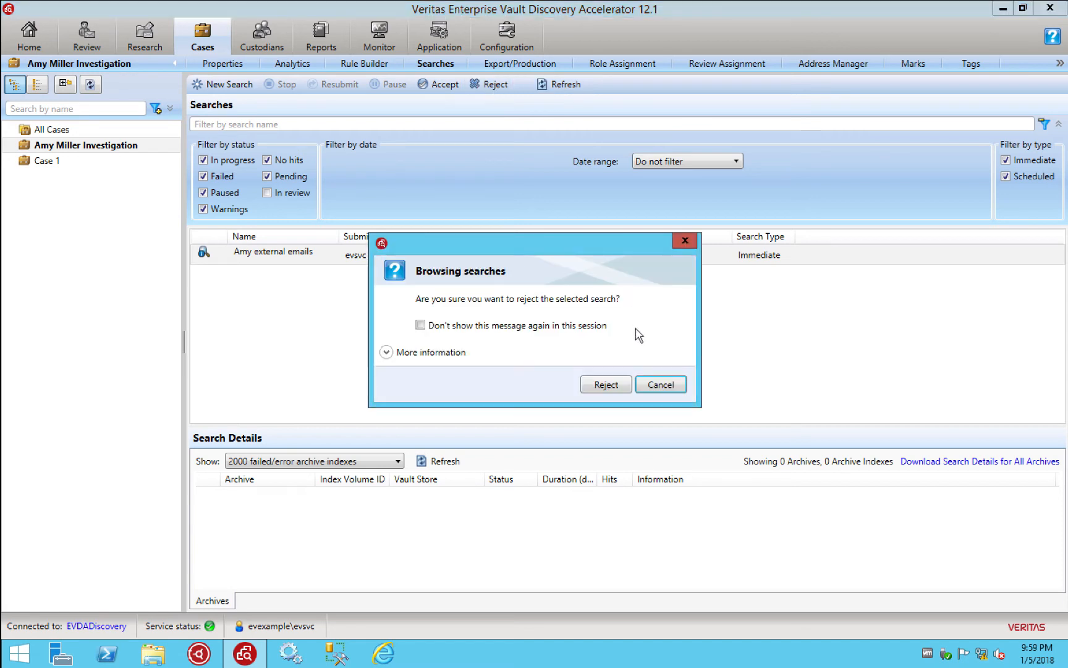
{"action": "left_click", "coordinate": [611, 385]}
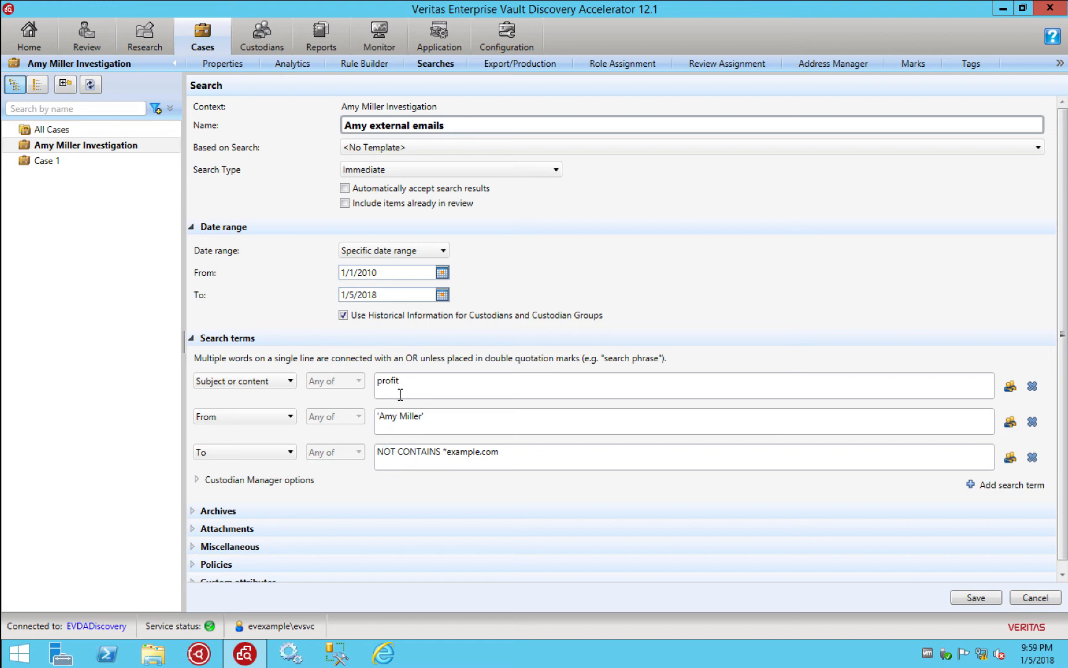
{"action": "left_click", "coordinate": [1033, 385]}
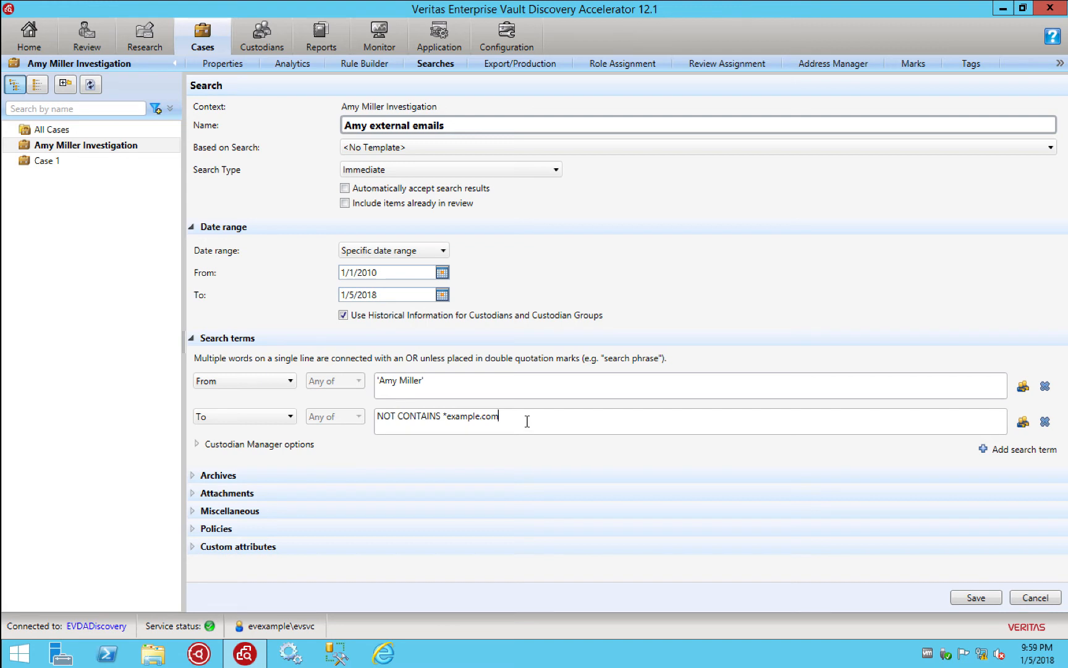
Save and rerun the search, refresh to No Hits, and show the top 2000 archive indexes by hits
{"action": "left_click", "coordinate": [977, 598]}
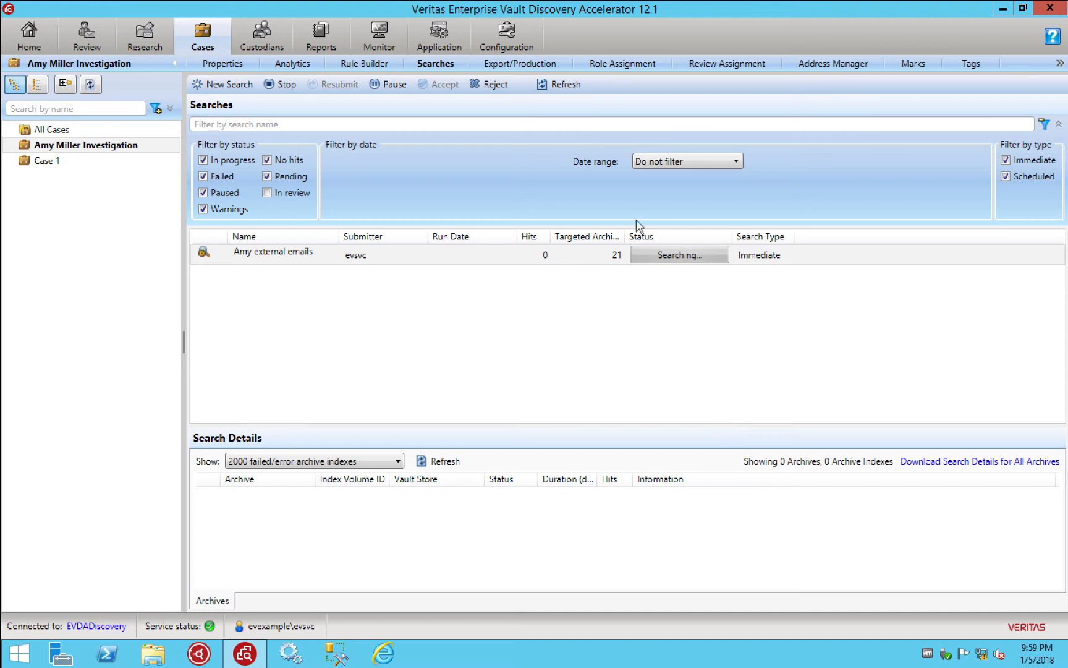
{"action": "left_click", "coordinate": [562, 87]}
{"action": "left_click", "coordinate": [562, 89]}
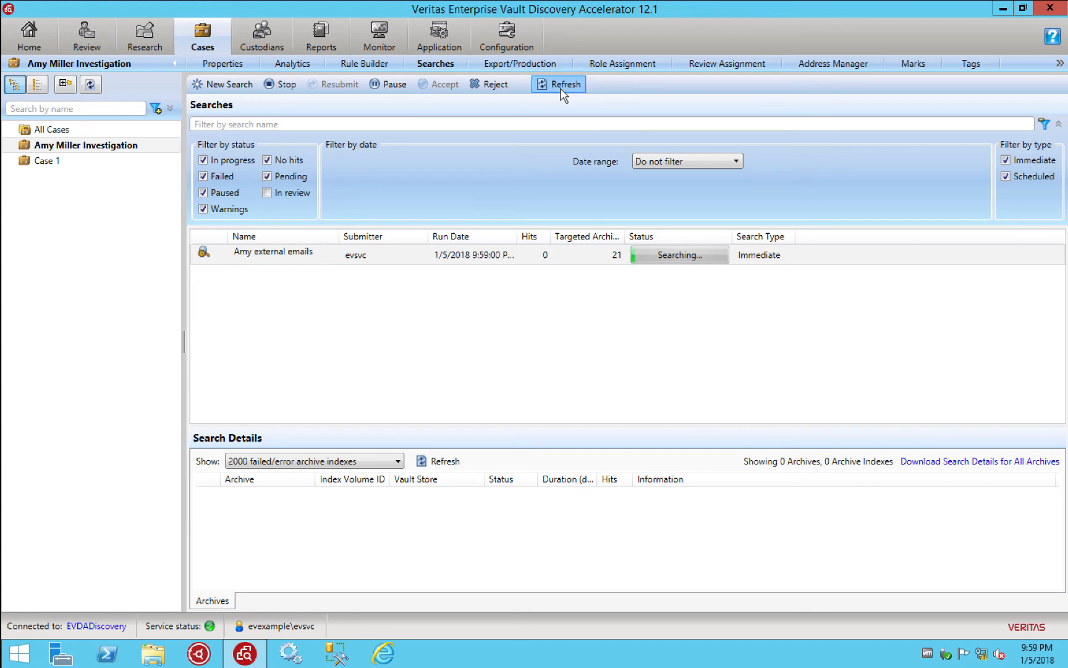
{"action": "left_click", "coordinate": [563, 89]}
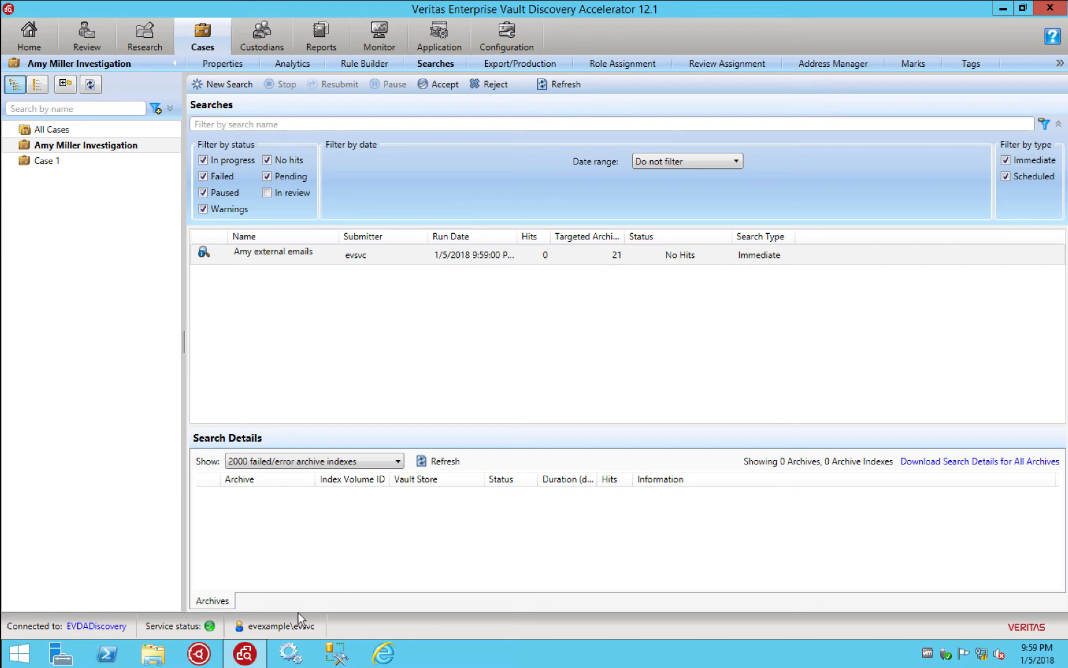
{"action": "left_click", "coordinate": [421, 464]}
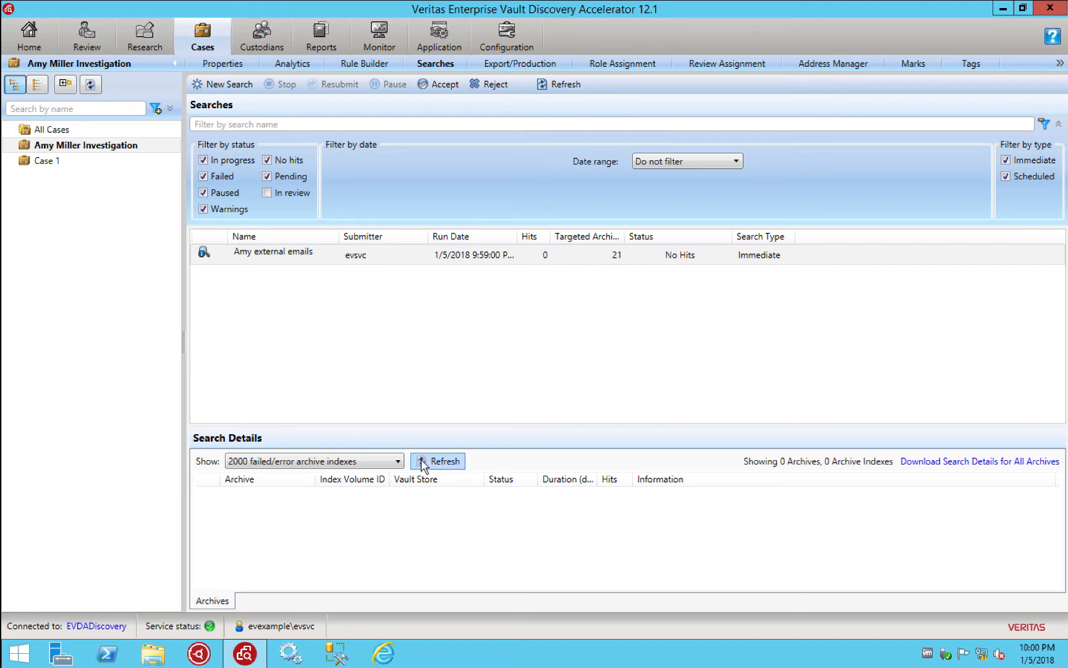
{"action": "left_click", "coordinate": [388, 464]}
{"action": "left_click", "coordinate": [322, 478]}
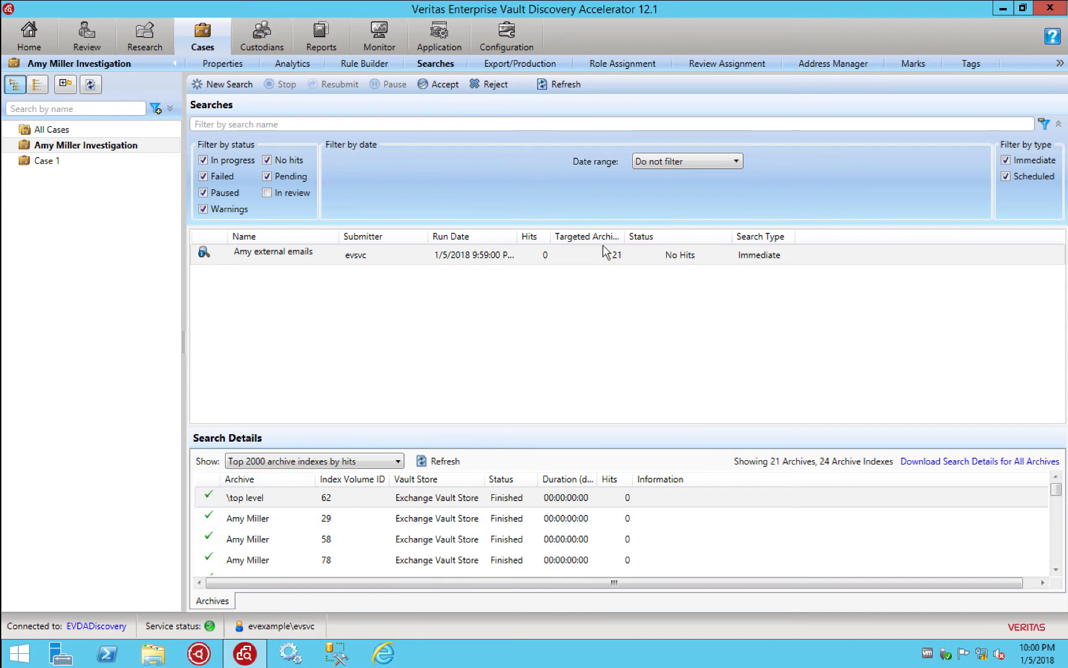
Reject the search, change the recipient term to NOT CONTAINS *example.*, and save it to rerun
{"action": "left_click", "coordinate": [494, 85]}
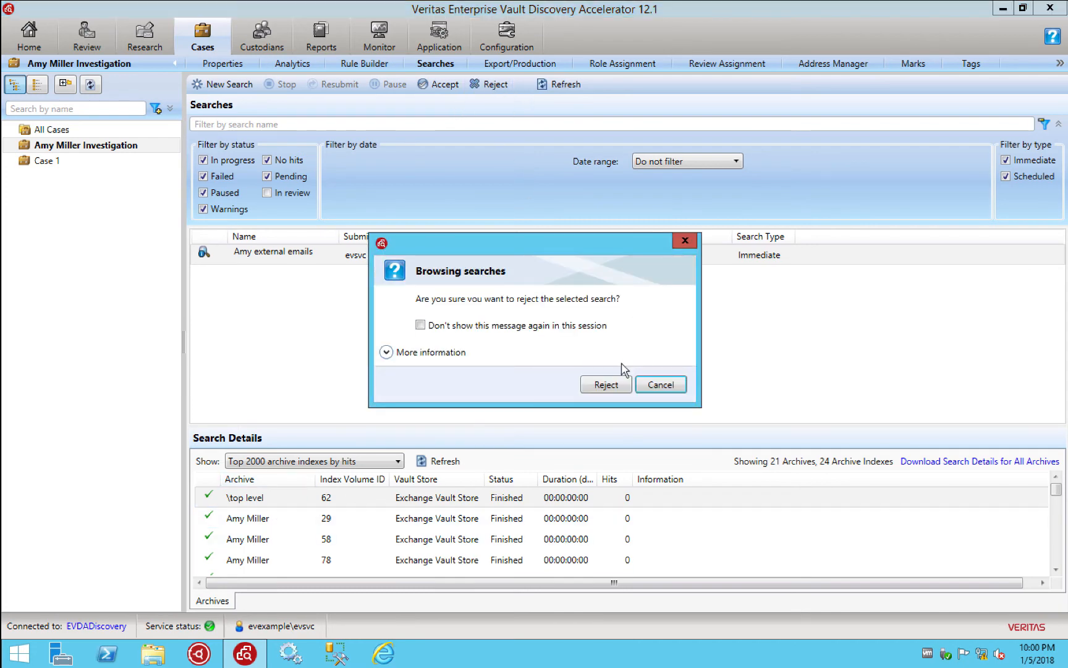
{"action": "left_click", "coordinate": [612, 383]}
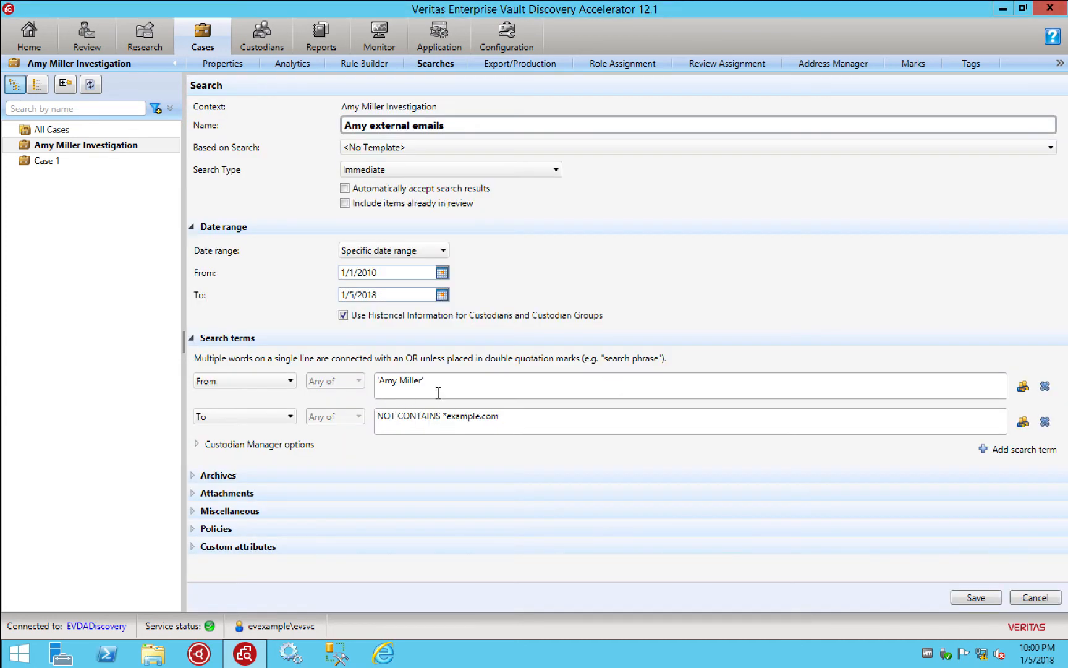
{"action": "left_click", "coordinate": [442, 418]}
{"action": "key", "text": "Delete"}
{"action": "type", "text": "*"}
{"action": "double_click", "coordinate": [503, 419]}
{"action": "type", "text": "*"}
{"action": "left_click", "coordinate": [976, 598]}
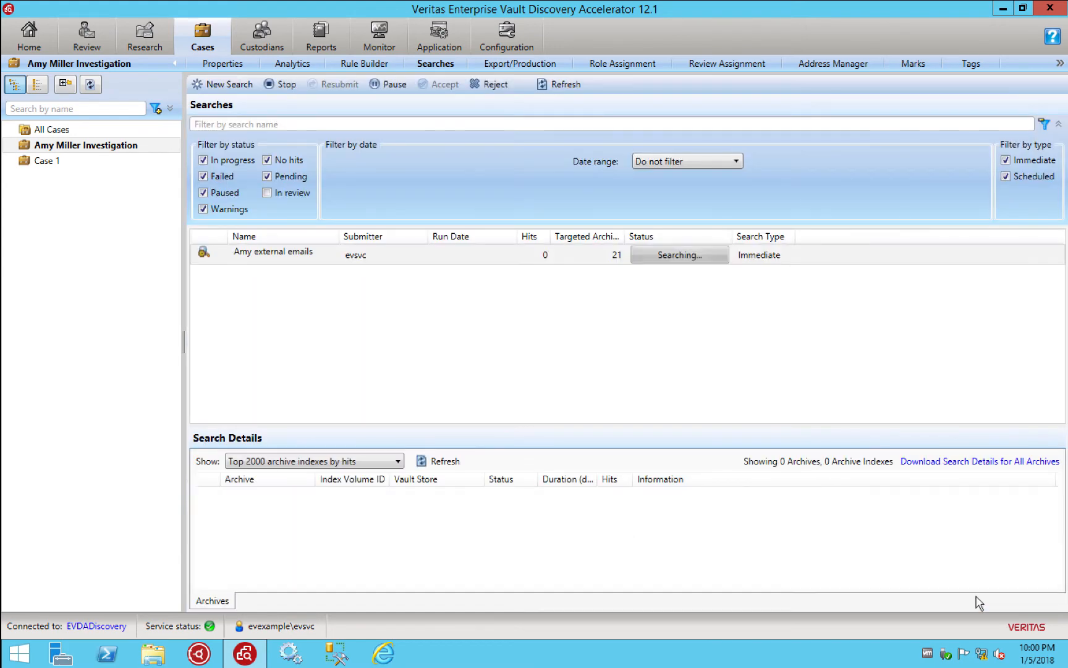
Refresh the revised search until it shows 2 hits across 21 archives, Pending Acceptance
{"action": "left_click", "coordinate": [440, 470]}
{"action": "left_click", "coordinate": [440, 468]}
{"action": "left_click", "coordinate": [547, 90]}
{"action": "left_click", "coordinate": [546, 94]}
{"action": "left_click", "coordinate": [547, 92]}
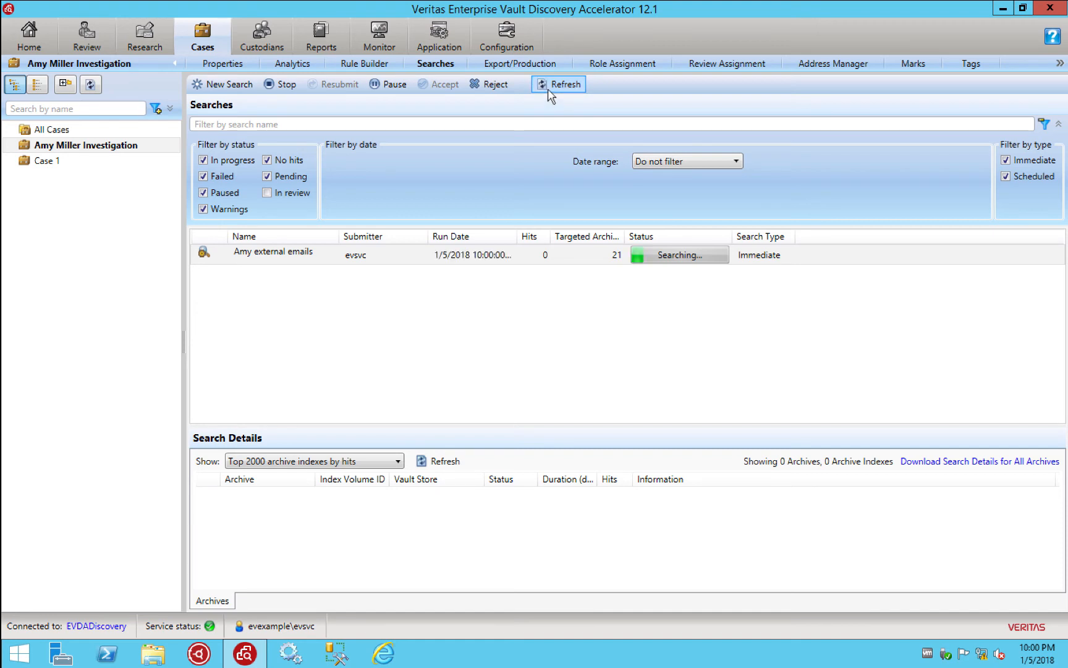
{"action": "left_click", "coordinate": [548, 88]}
{"action": "left_click", "coordinate": [548, 88]}
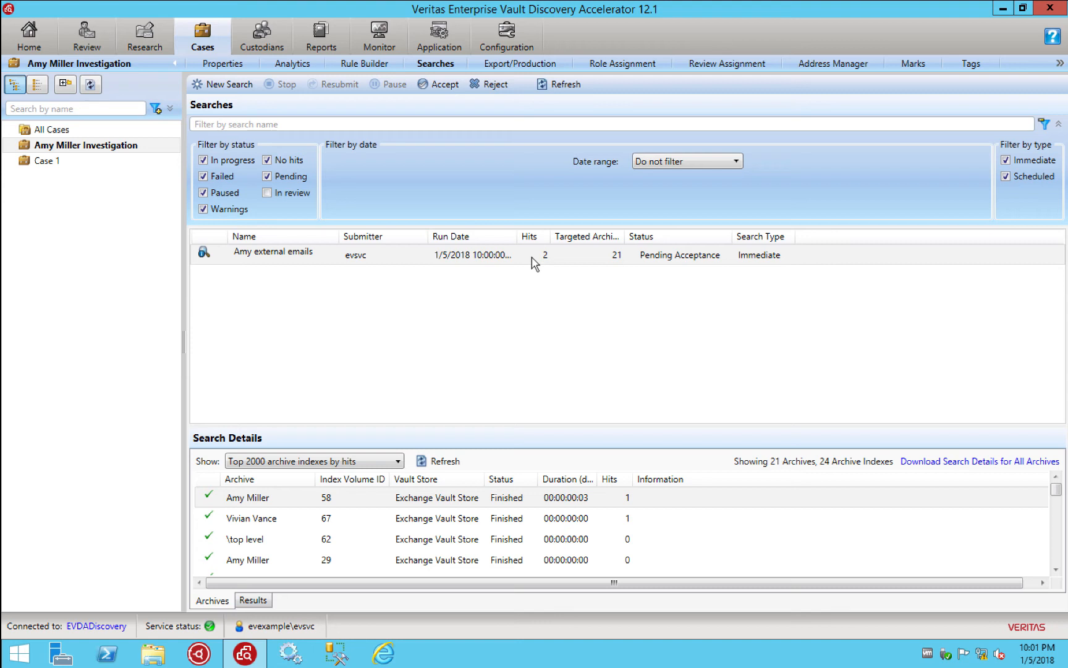
Accept the external-emails search's 2 hits into the case with <No Mark>
{"action": "left_click", "coordinate": [436, 90]}
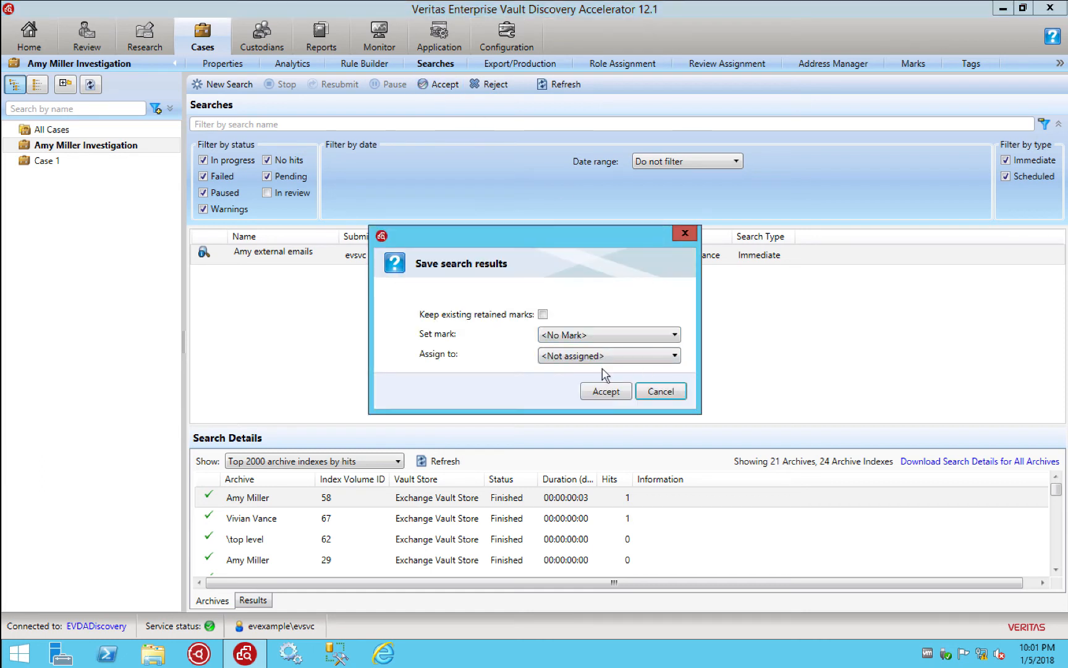
{"action": "left_click", "coordinate": [605, 392]}
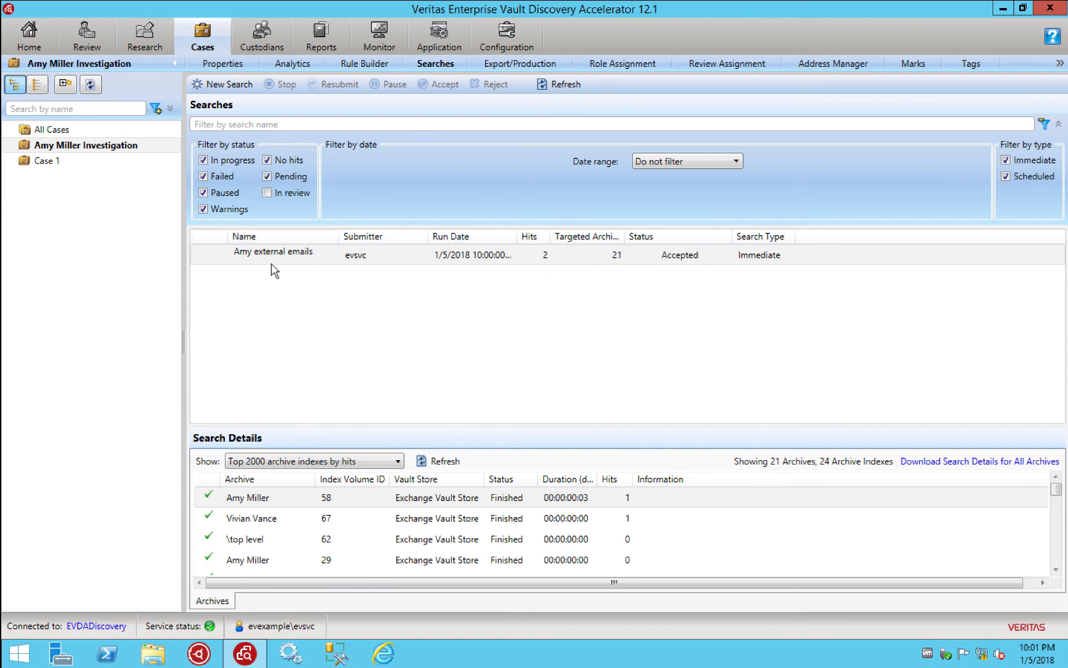
{"action": "mouse_move", "coordinate": [259, 263]}
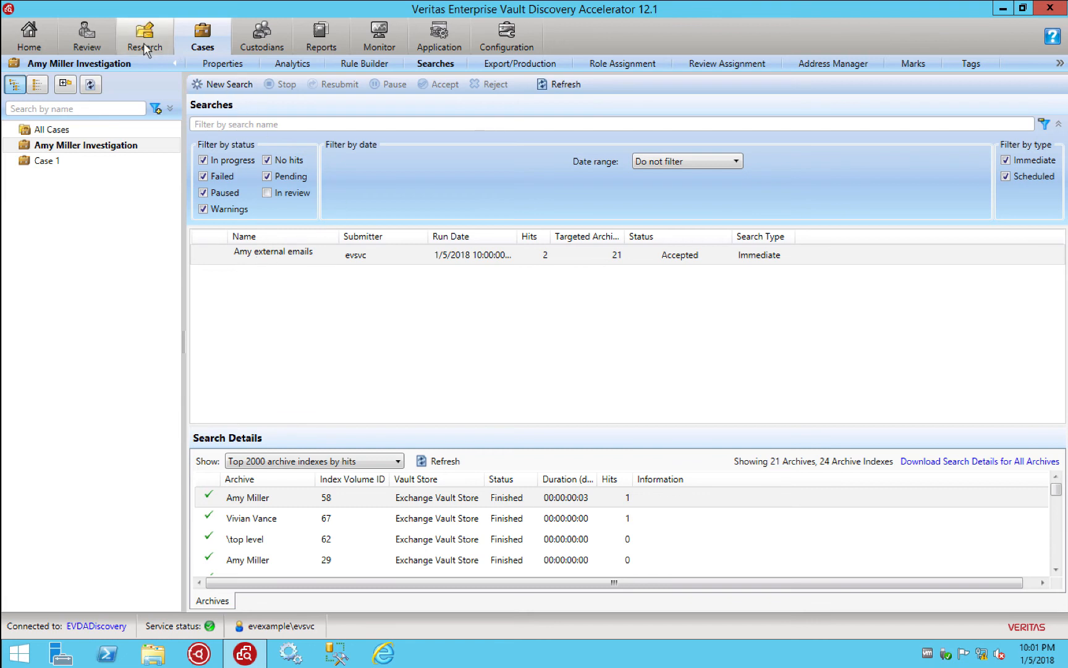
Review the investigation case's 24 unreviewed items and preview the Statements from 2006 replies
{"action": "left_click", "coordinate": [86, 47]}
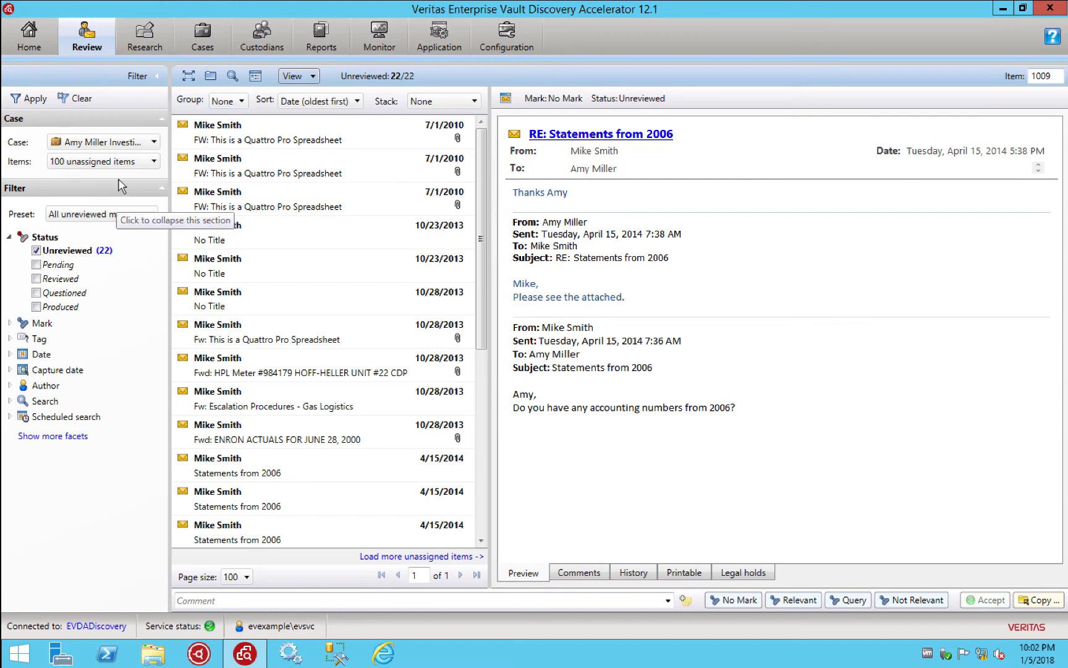
{"action": "left_click", "coordinate": [148, 142]}
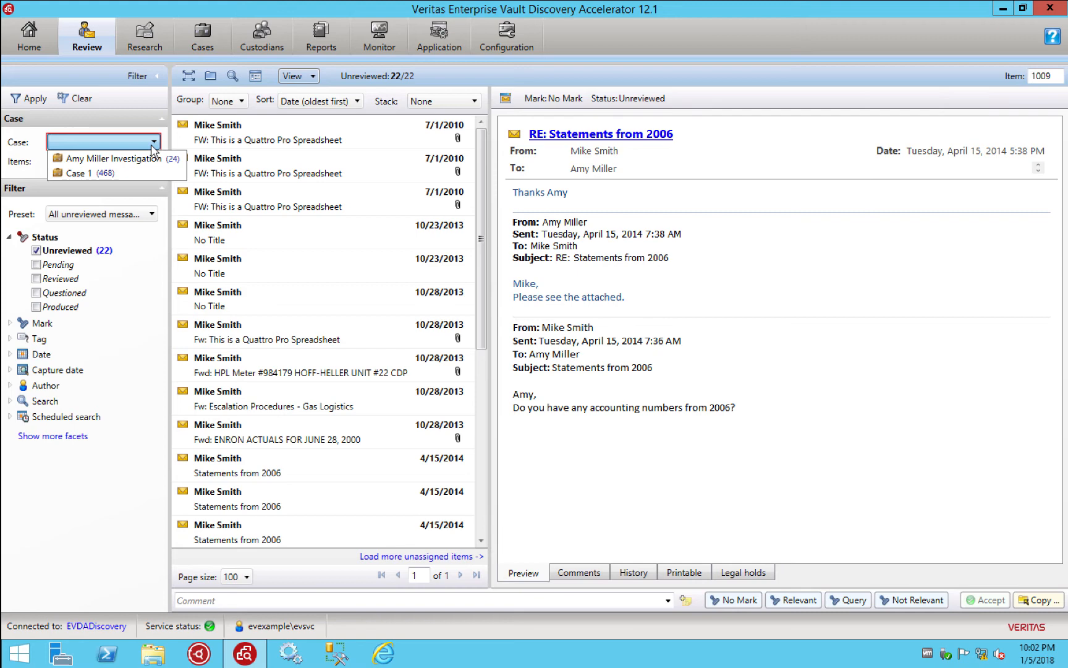
{"action": "left_click", "coordinate": [108, 159]}
{"action": "left_click", "coordinate": [249, 177]}
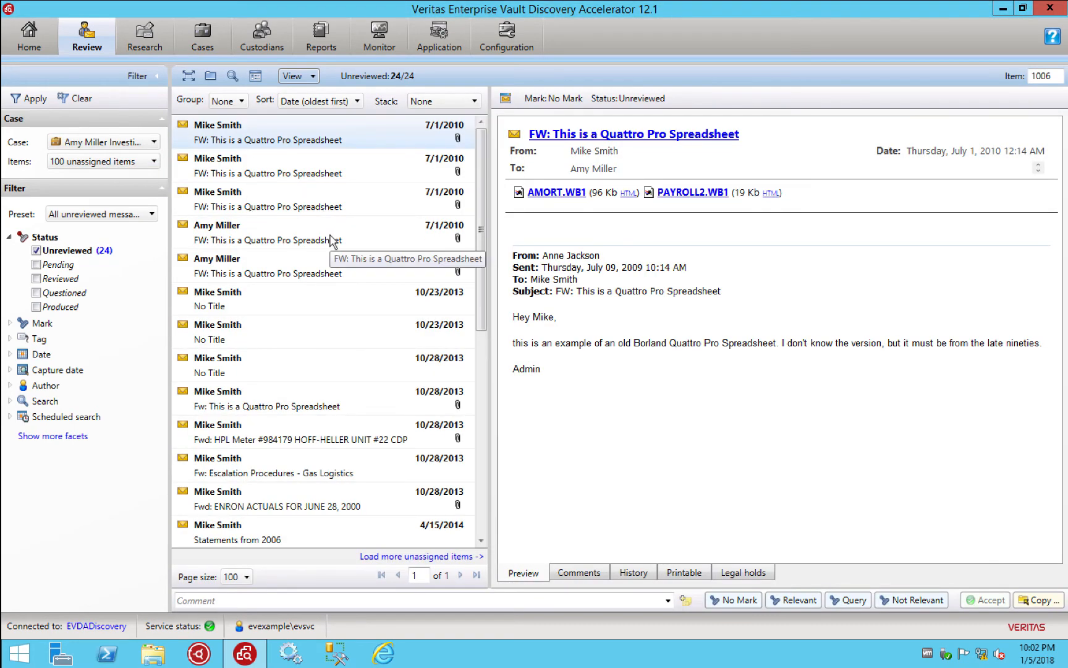
{"action": "scroll", "coordinate": [332, 241], "scroll_direction": "down", "scroll_amount": 5}
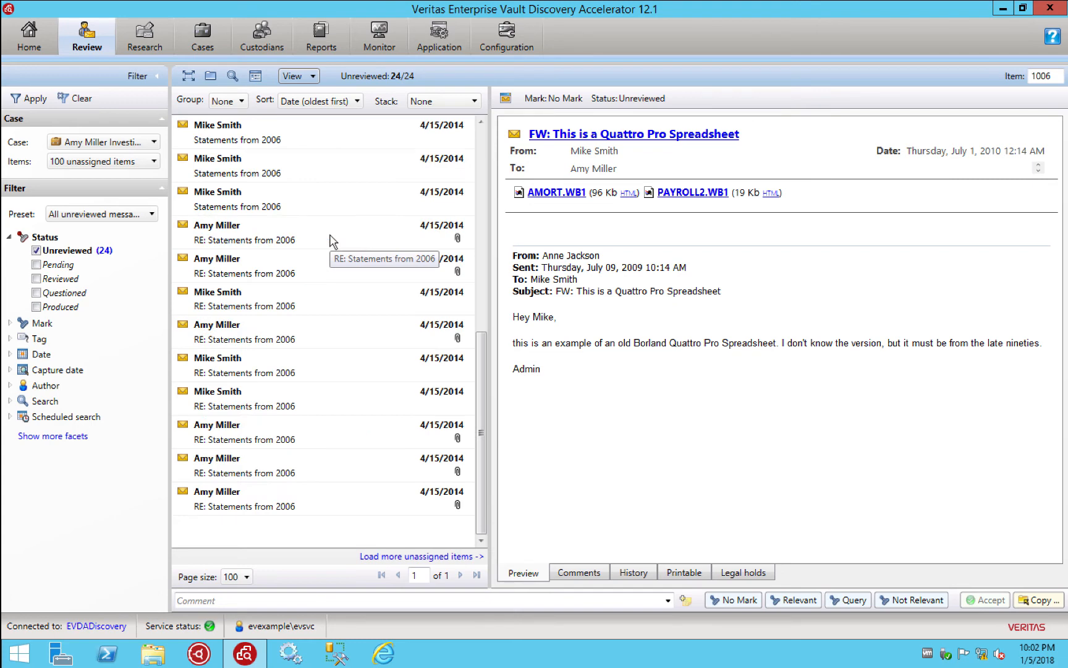
{"action": "left_click", "coordinate": [250, 505]}
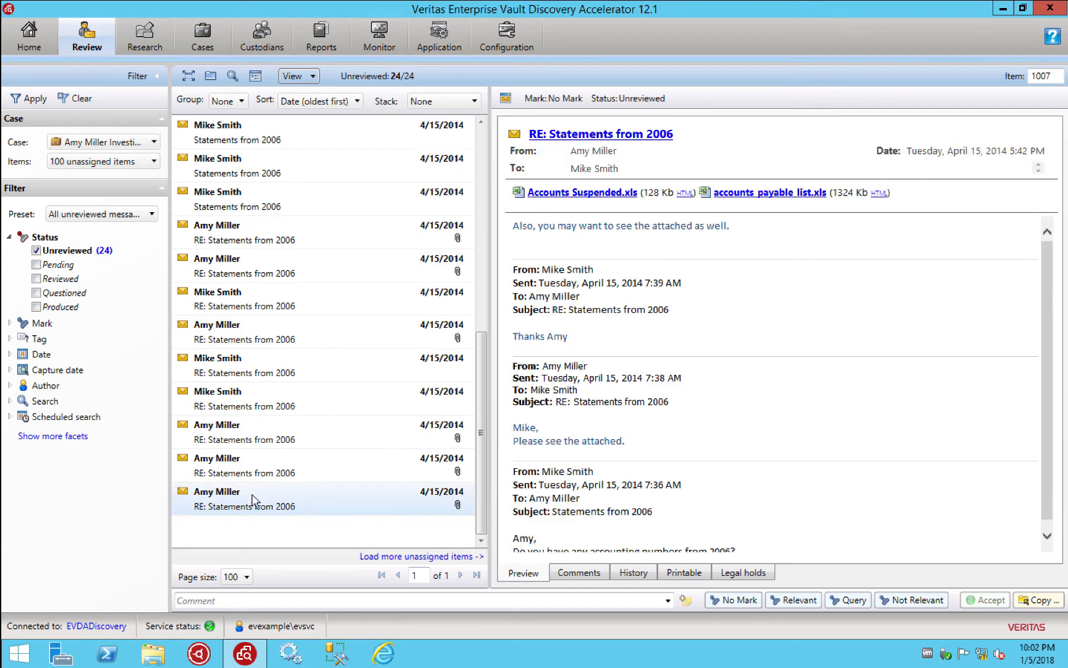
{"action": "left_click", "coordinate": [259, 480]}
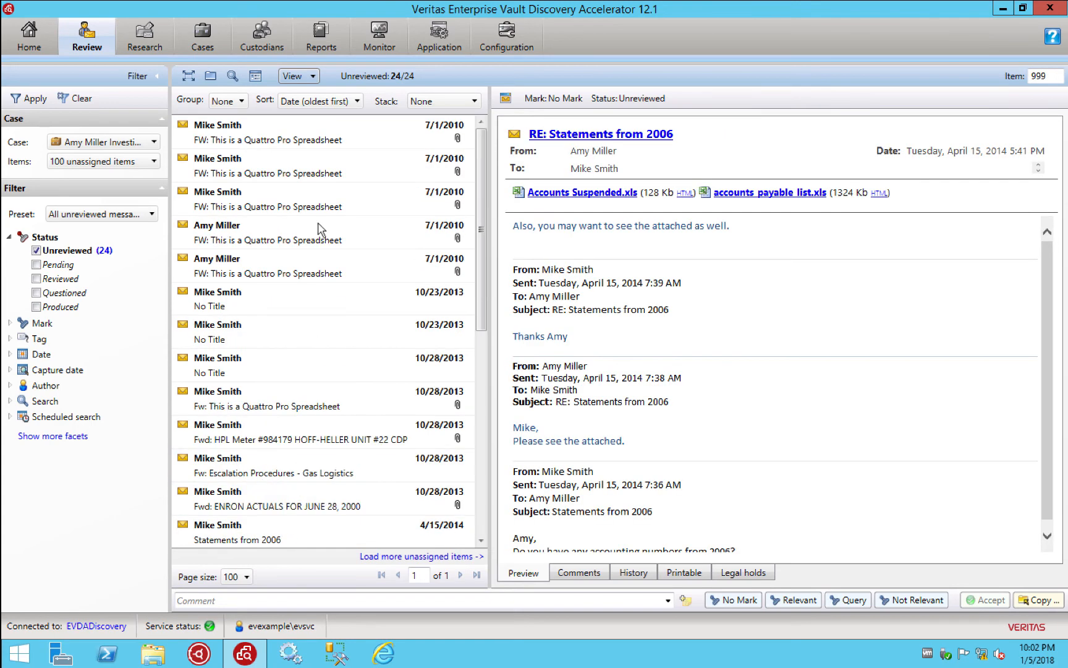
Reload the list by switching to Case 1 and back, then reopen the 24 unreviewed items
{"action": "left_click", "coordinate": [124, 143]}
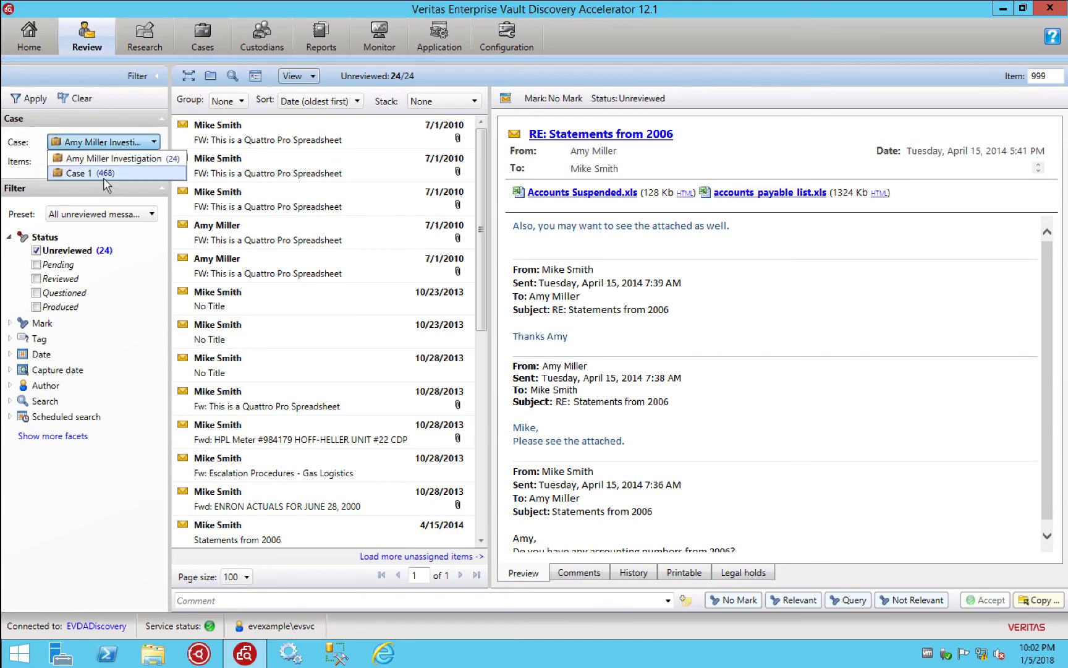
{"action": "left_click", "coordinate": [108, 173]}
{"action": "left_click", "coordinate": [146, 144]}
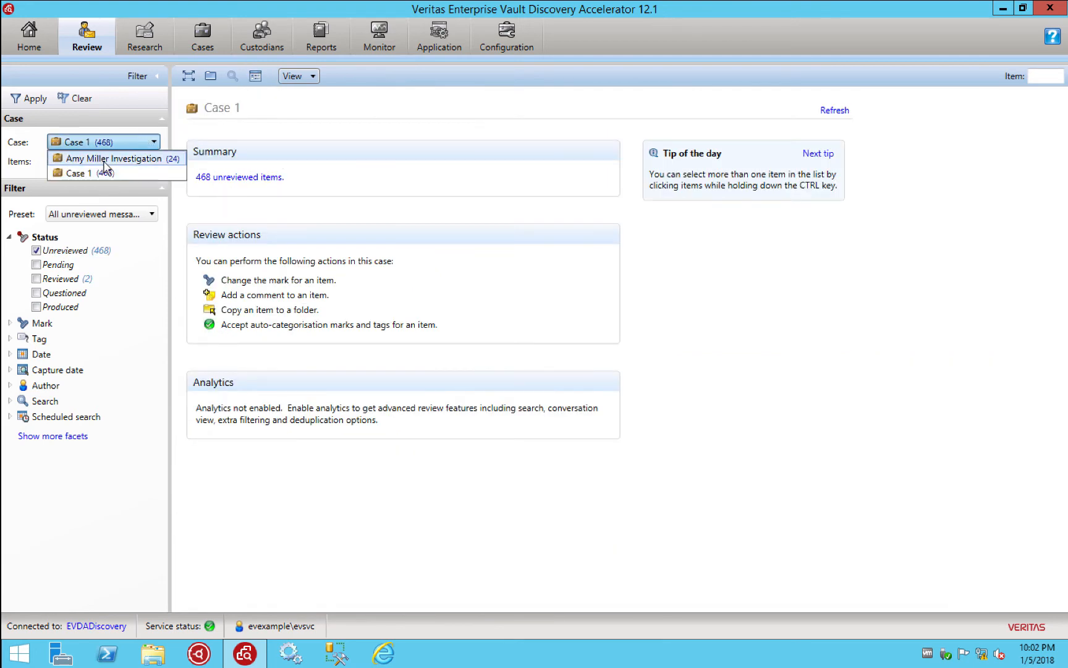
{"action": "left_click", "coordinate": [104, 159]}
{"action": "left_click", "coordinate": [218, 178]}
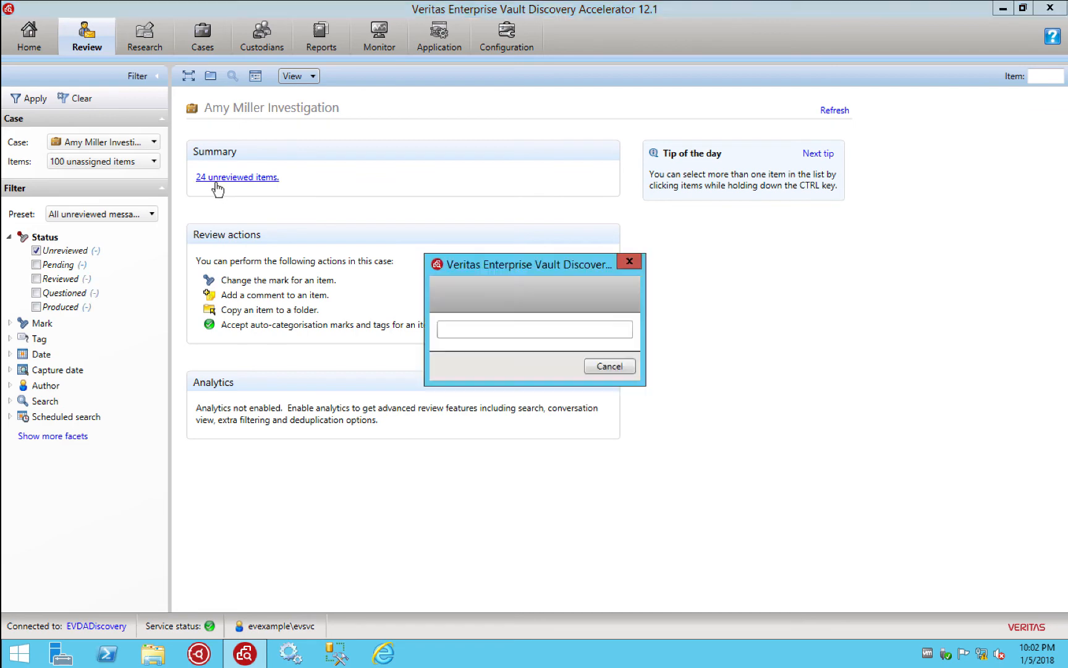
{"action": "scroll", "coordinate": [260, 172], "scroll_direction": "down", "scroll_amount": 4}
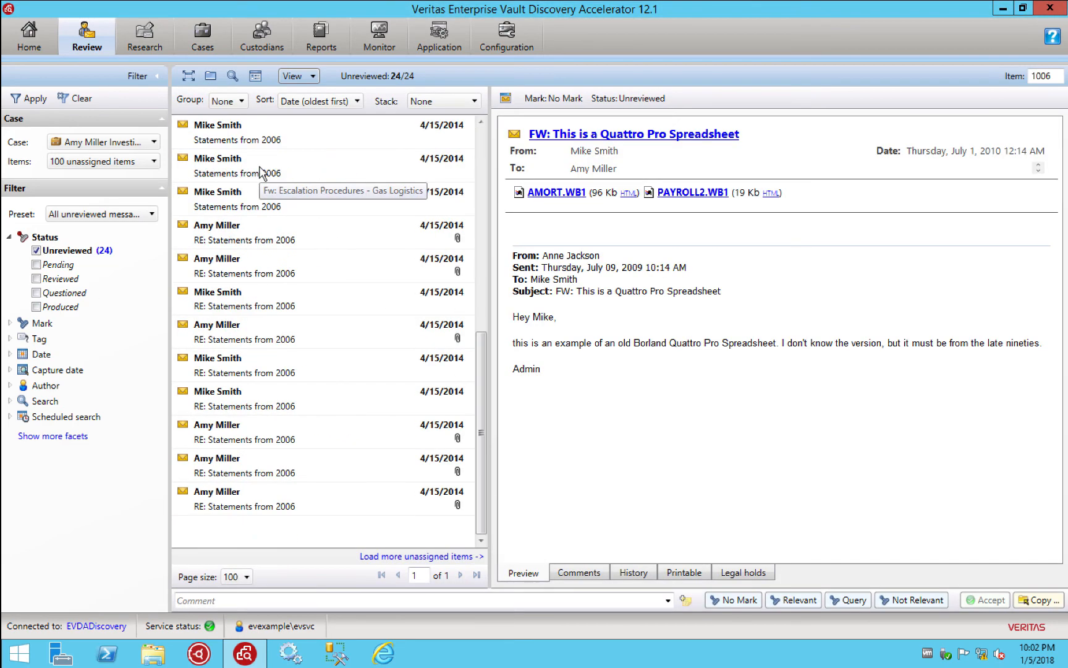
{"action": "scroll", "coordinate": [259, 172], "scroll_direction": "up", "scroll_amount": 4}
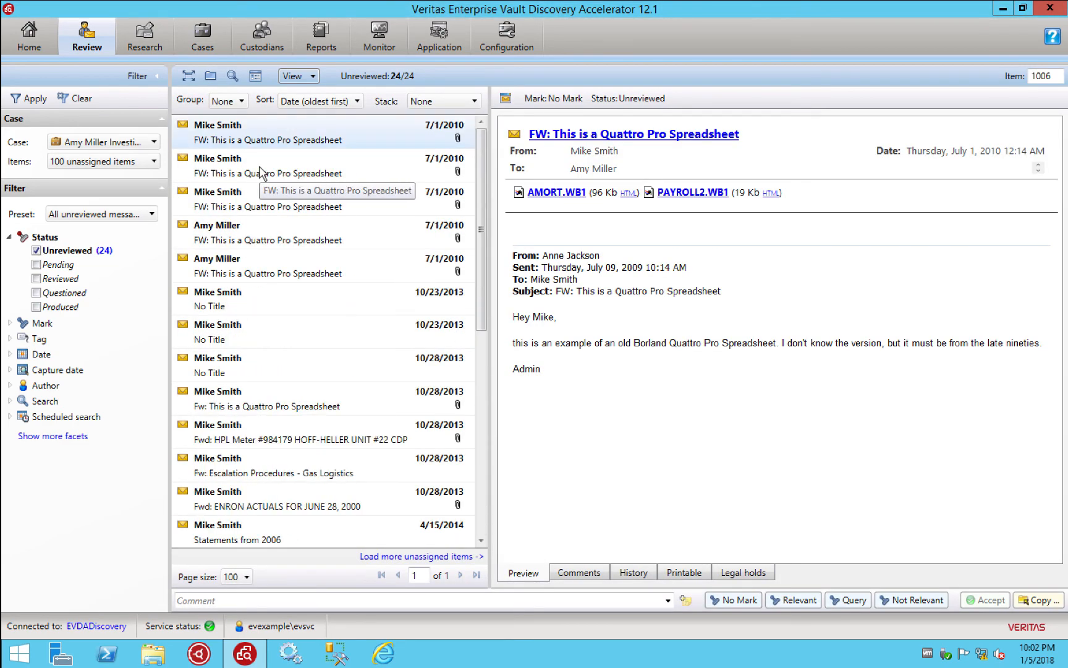
{"action": "scroll", "coordinate": [300, 411], "scroll_direction": "down", "scroll_amount": 6}
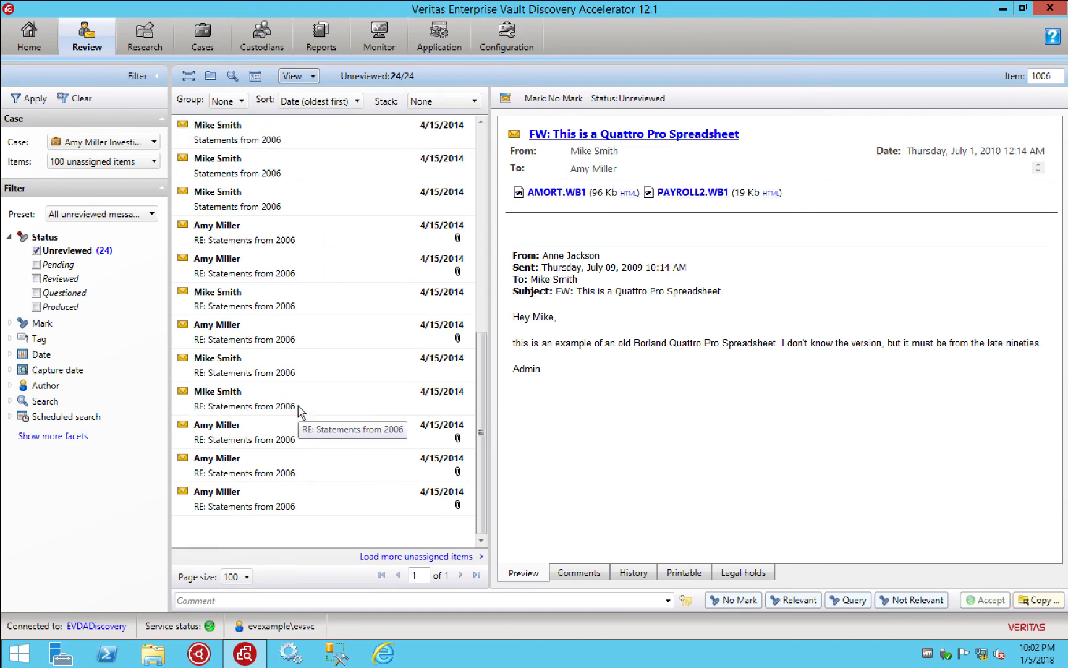
{"action": "scroll", "coordinate": [299, 411], "scroll_direction": "up", "scroll_amount": 5}
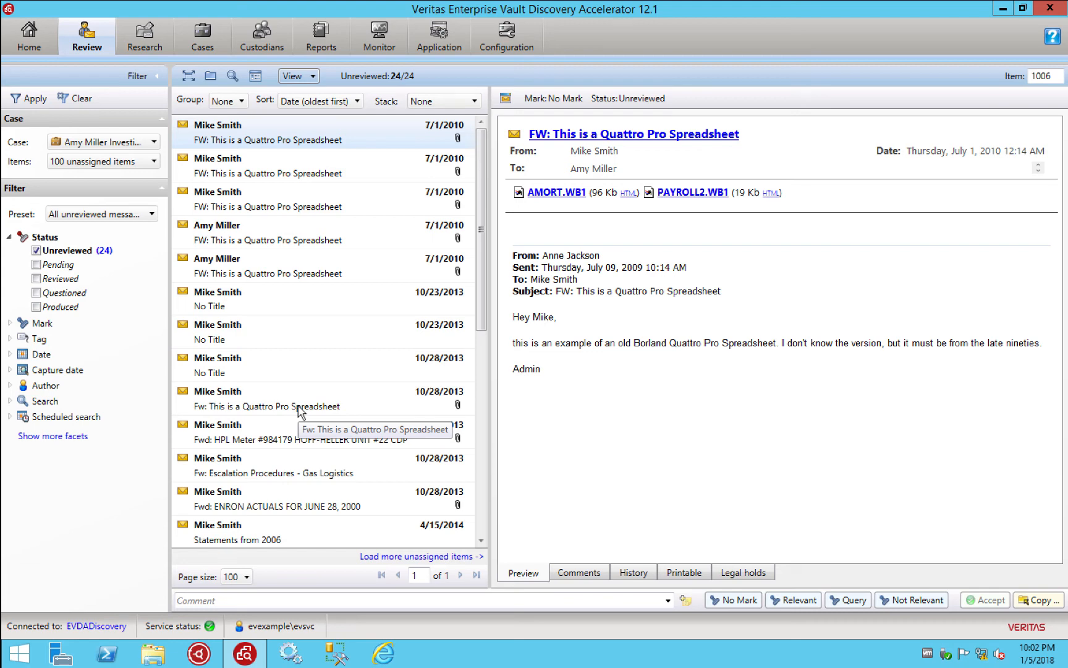
{"action": "scroll", "coordinate": [300, 412], "scroll_direction": "down", "scroll_amount": 5}
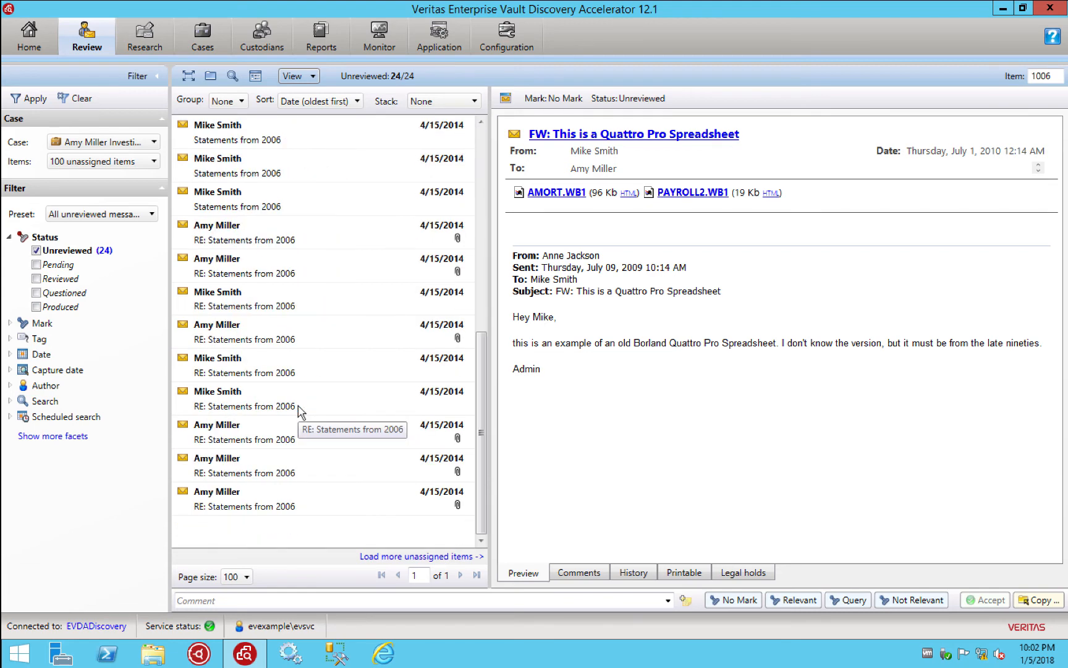
Preview the Statements from 2006, Quattro Pro Spreadsheet and No Title messages, then show grouping options
{"action": "left_click", "coordinate": [267, 494]}
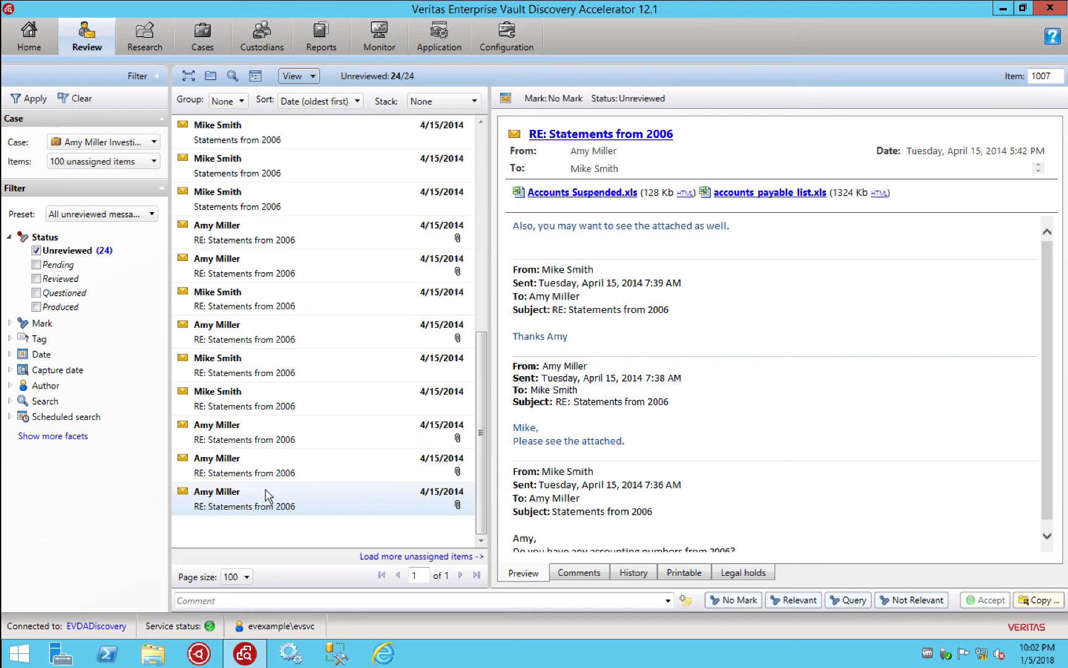
{"action": "scroll", "coordinate": [267, 494], "scroll_direction": "up", "scroll_amount": 5}
{"action": "left_click", "coordinate": [266, 147]}
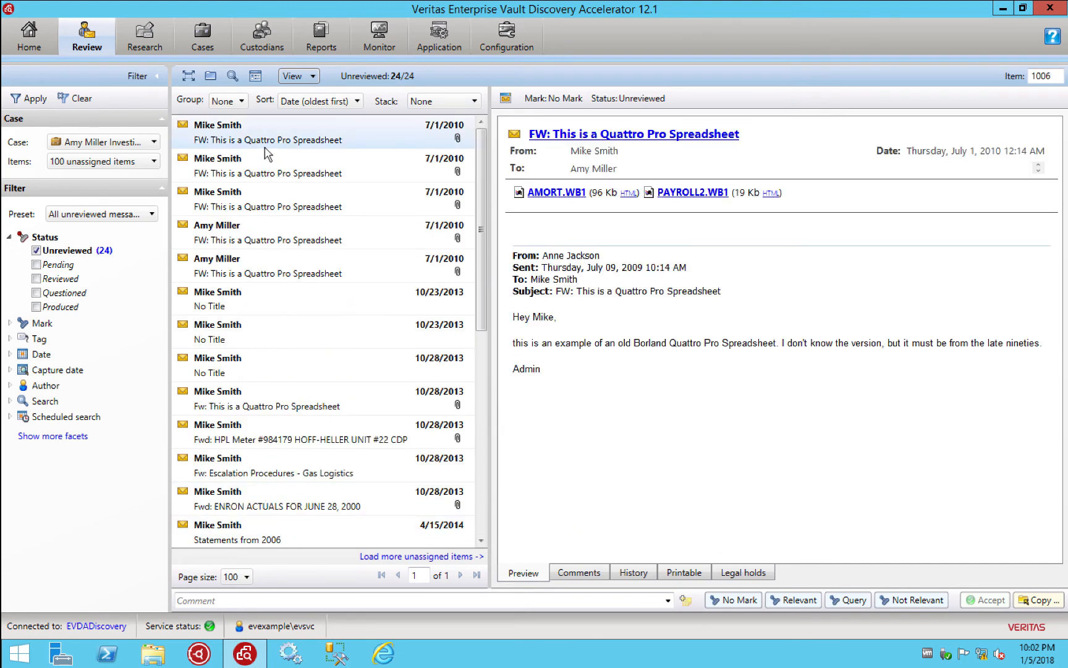
{"action": "left_click", "coordinate": [248, 173]}
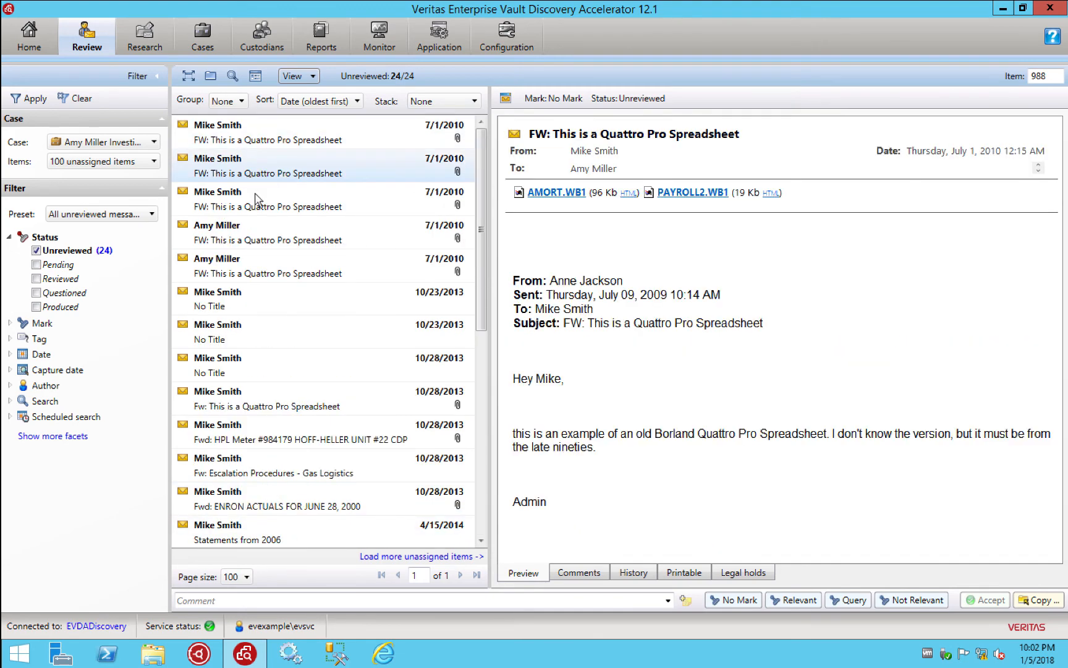
{"action": "left_click", "coordinate": [248, 295]}
{"action": "scroll", "coordinate": [251, 300], "scroll_direction": "down", "scroll_amount": 5}
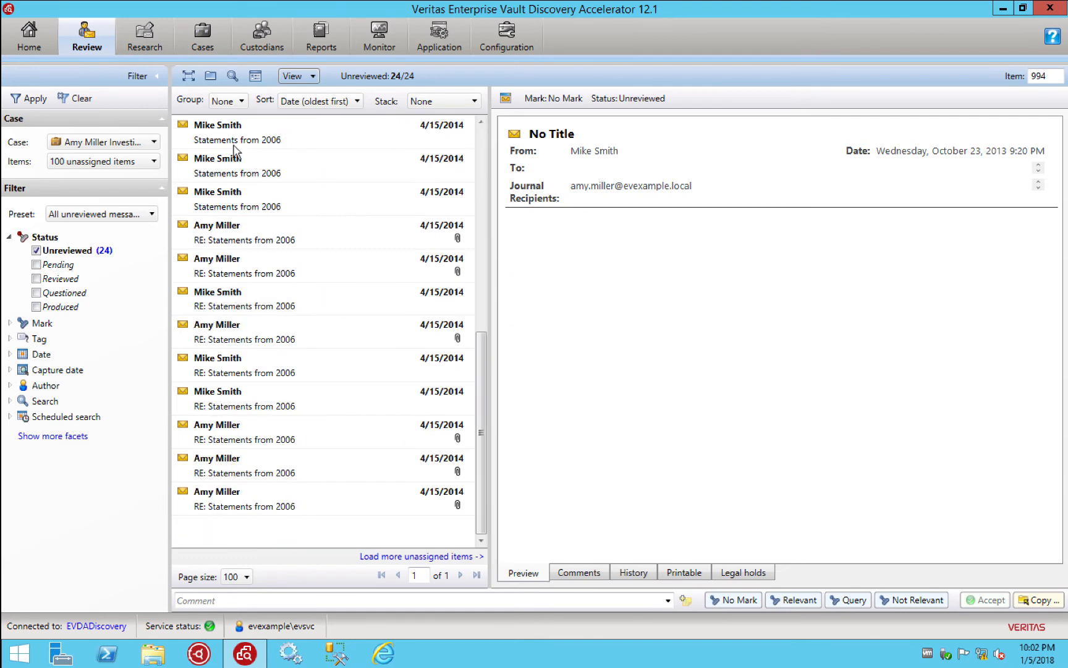
{"action": "left_click", "coordinate": [240, 102]}
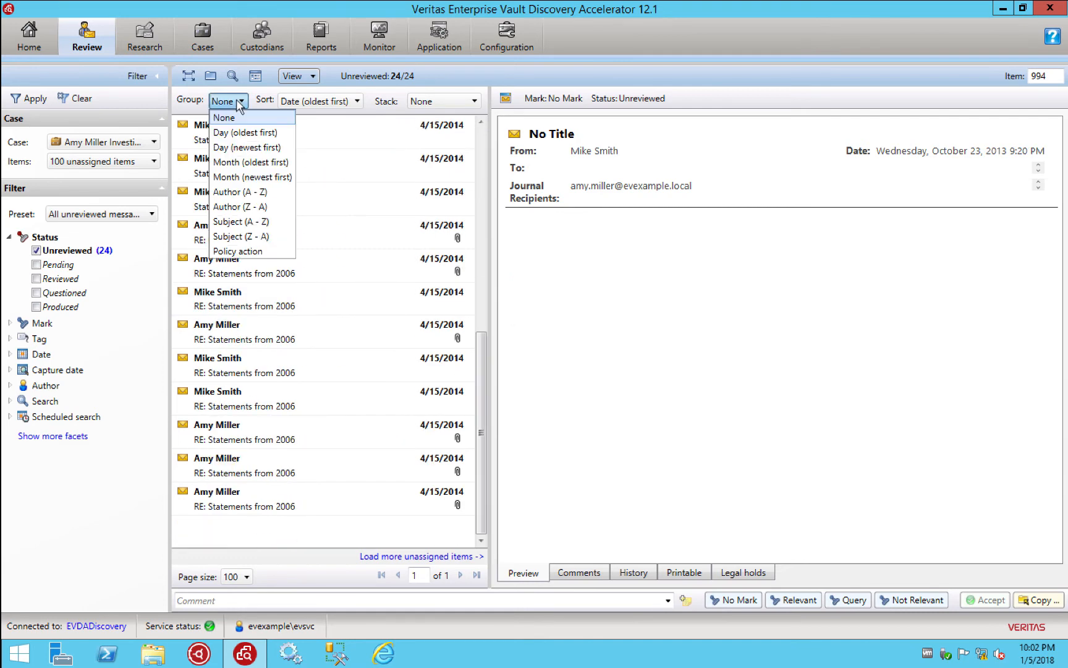
Group the list by Author (A - Z), expand the 8-item group, and preview its first messages
{"action": "left_click", "coordinate": [246, 193]}
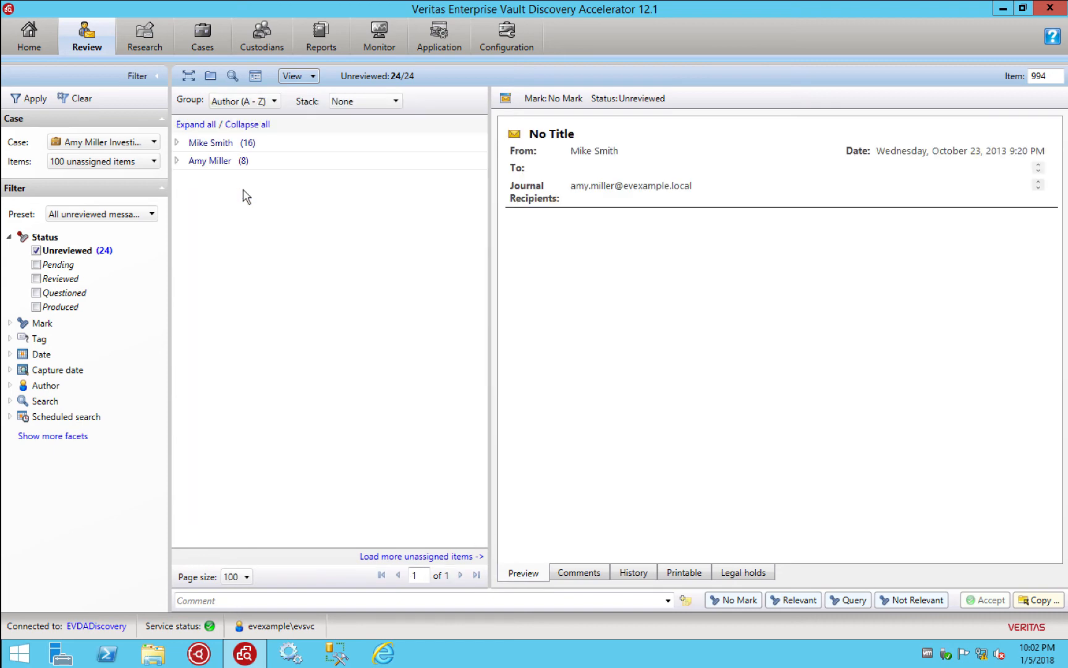
{"action": "left_click", "coordinate": [175, 162]}
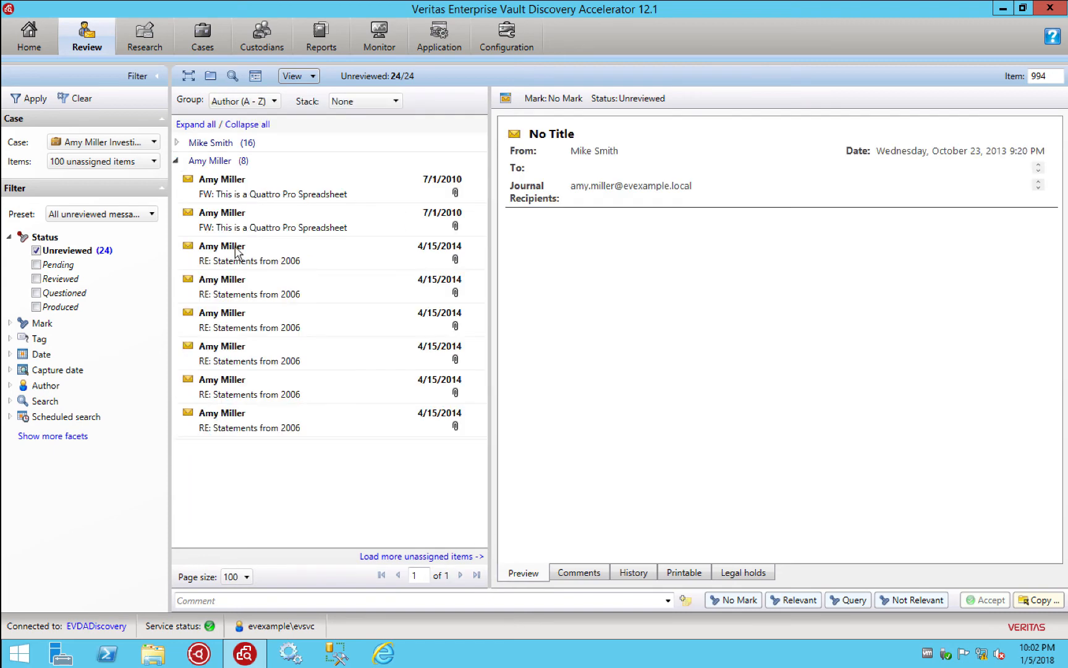
{"action": "left_click", "coordinate": [248, 199]}
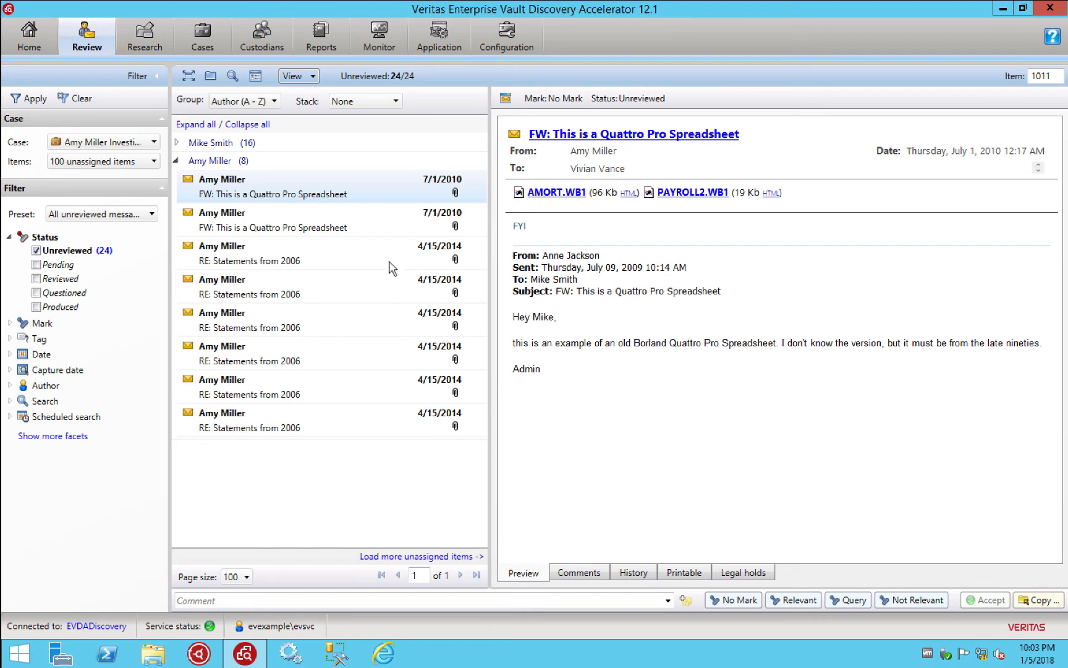
{"action": "left_click", "coordinate": [307, 234]}
{"action": "left_click", "coordinate": [280, 249]}
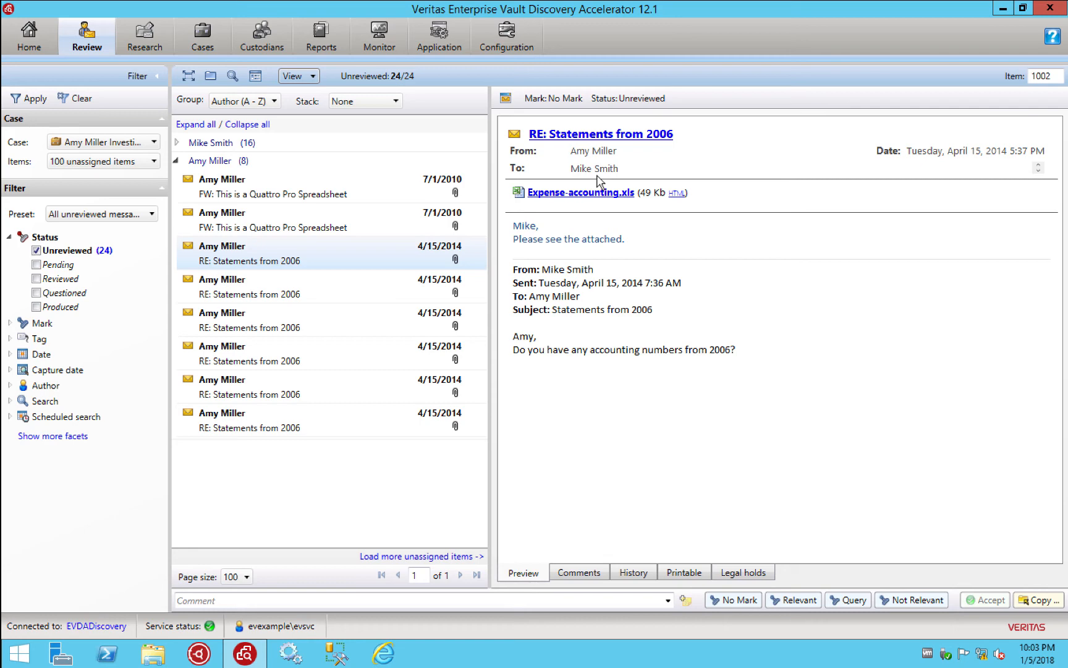
Compare the two Quattro Pro Spreadsheet messages, then collapse and re-expand the 8-item author group
{"action": "left_click", "coordinate": [293, 193]}
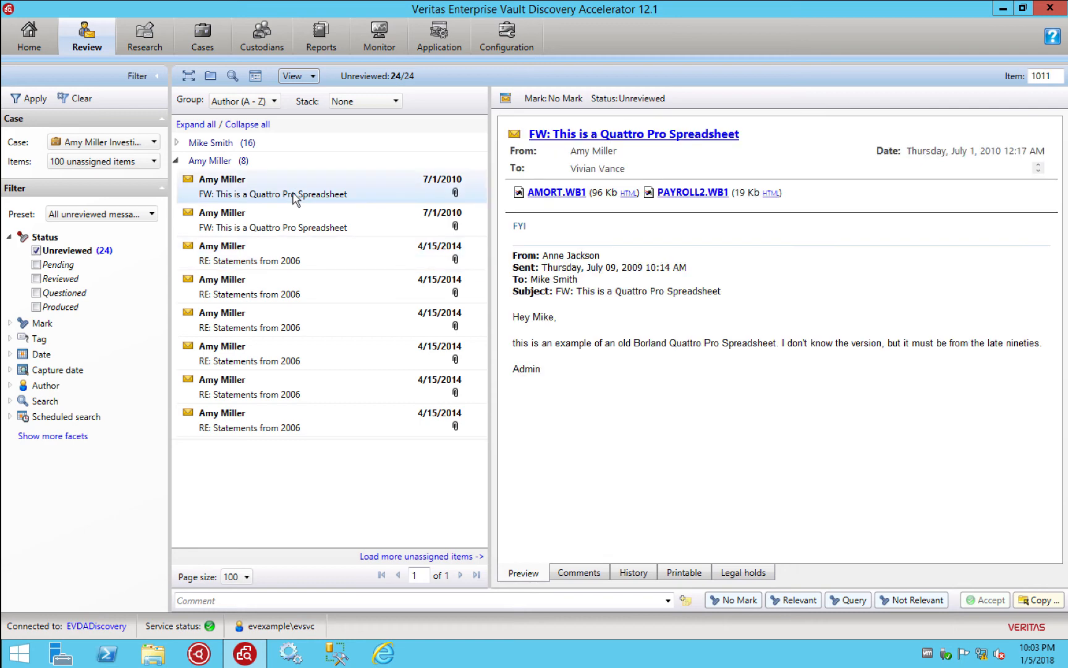
{"action": "left_click", "coordinate": [287, 224]}
{"action": "left_click", "coordinate": [301, 198]}
{"action": "left_click", "coordinate": [307, 209]}
{"action": "left_click", "coordinate": [311, 201]}
{"action": "left_click", "coordinate": [328, 216]}
{"action": "left_click", "coordinate": [279, 193]}
{"action": "right_click", "coordinate": [280, 193]}
{"action": "left_click", "coordinate": [243, 222]}
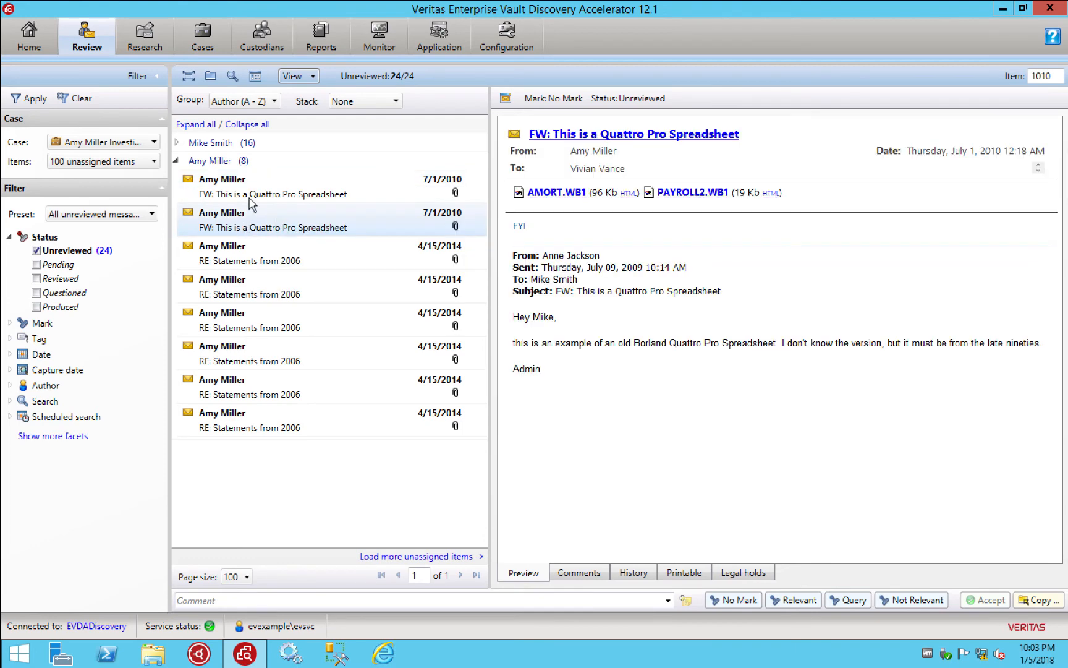
{"action": "left_click", "coordinate": [177, 161]}
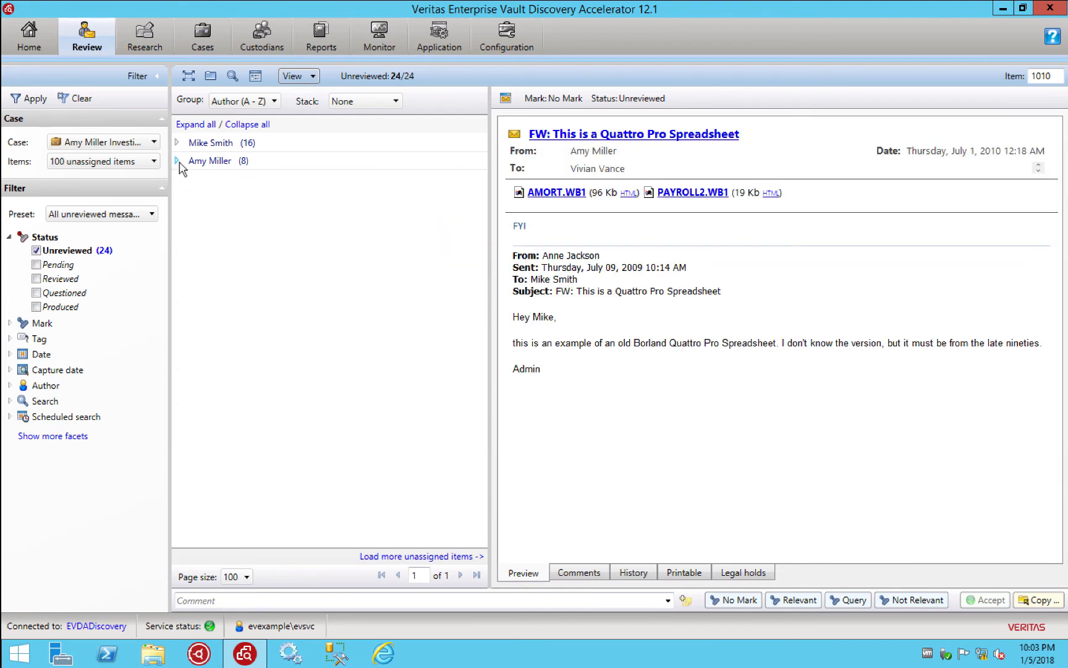
{"action": "left_click", "coordinate": [179, 162]}
Mark all 24 items in the set as Relevant and return to the case's Searches page
{"action": "right_click", "coordinate": [241, 189]}
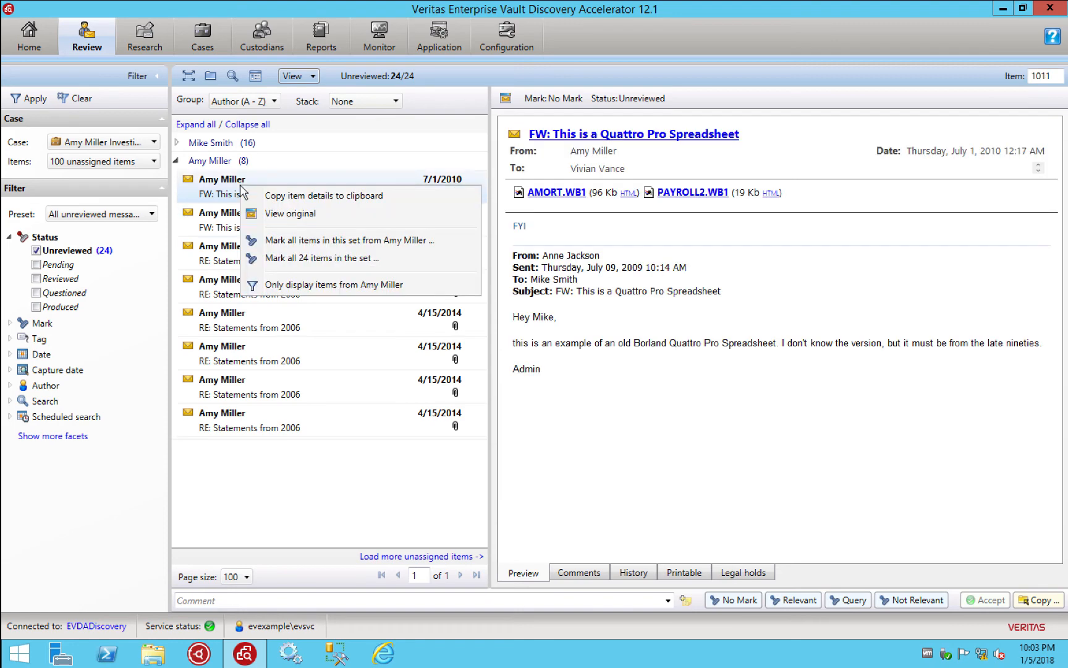
{"action": "left_click", "coordinate": [290, 260]}
{"action": "left_click", "coordinate": [476, 293]}
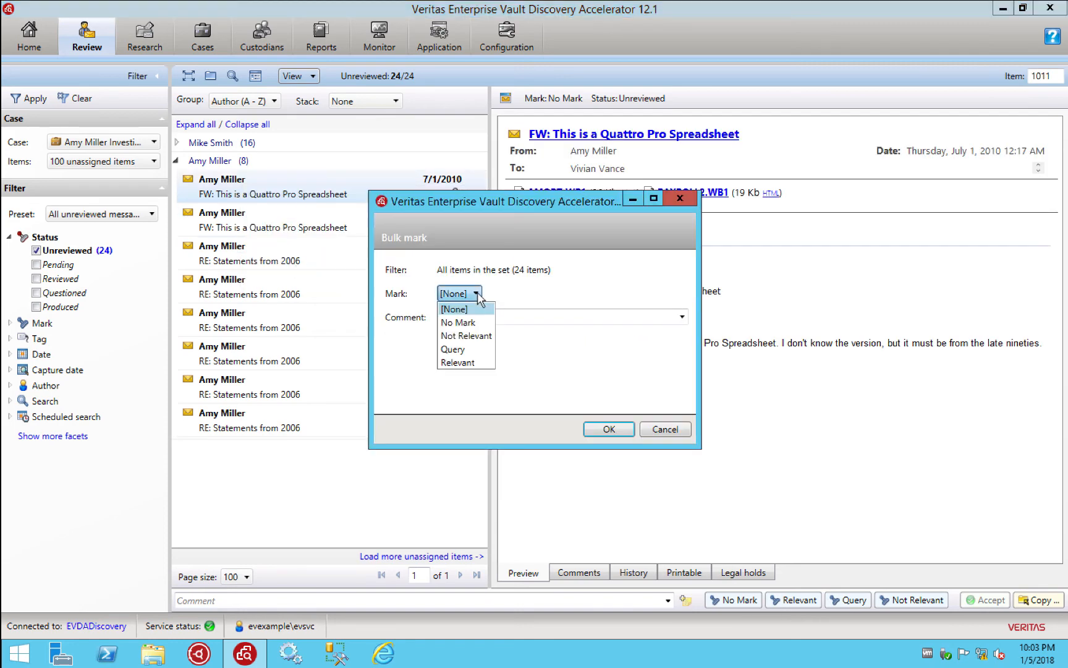
{"action": "left_click", "coordinate": [457, 363]}
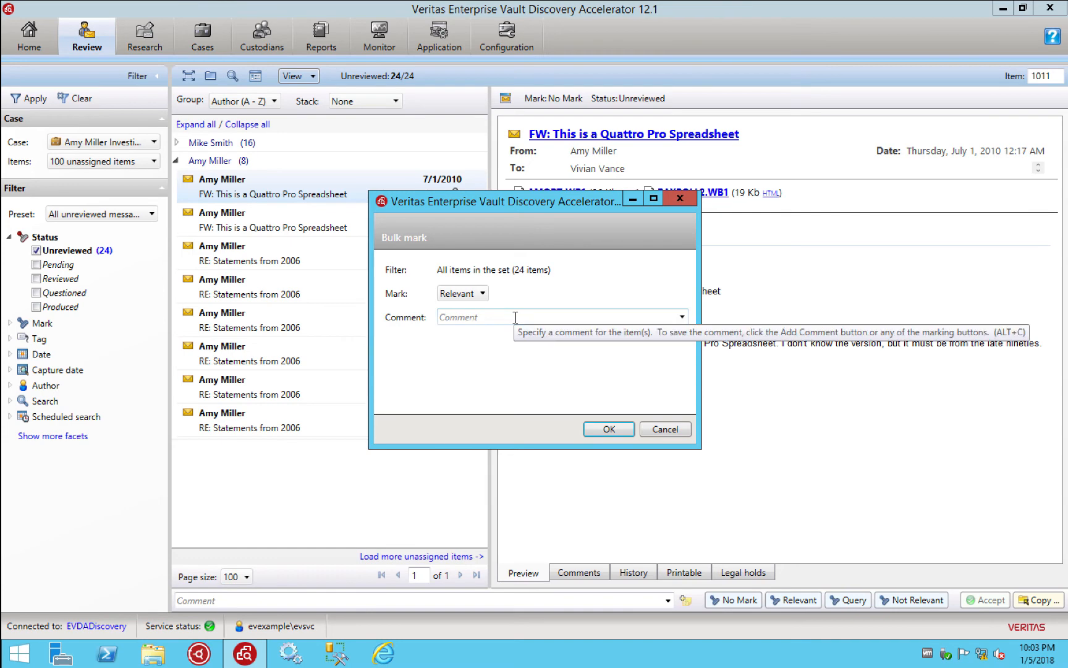
{"action": "left_click", "coordinate": [603, 431]}
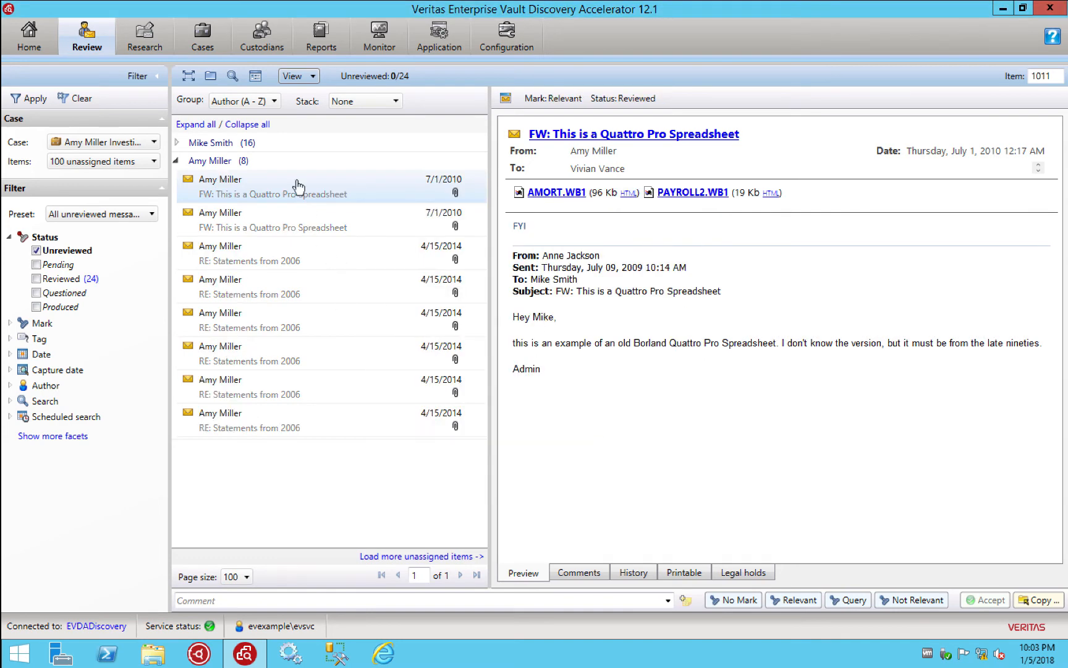
{"action": "left_click", "coordinate": [202, 47]}
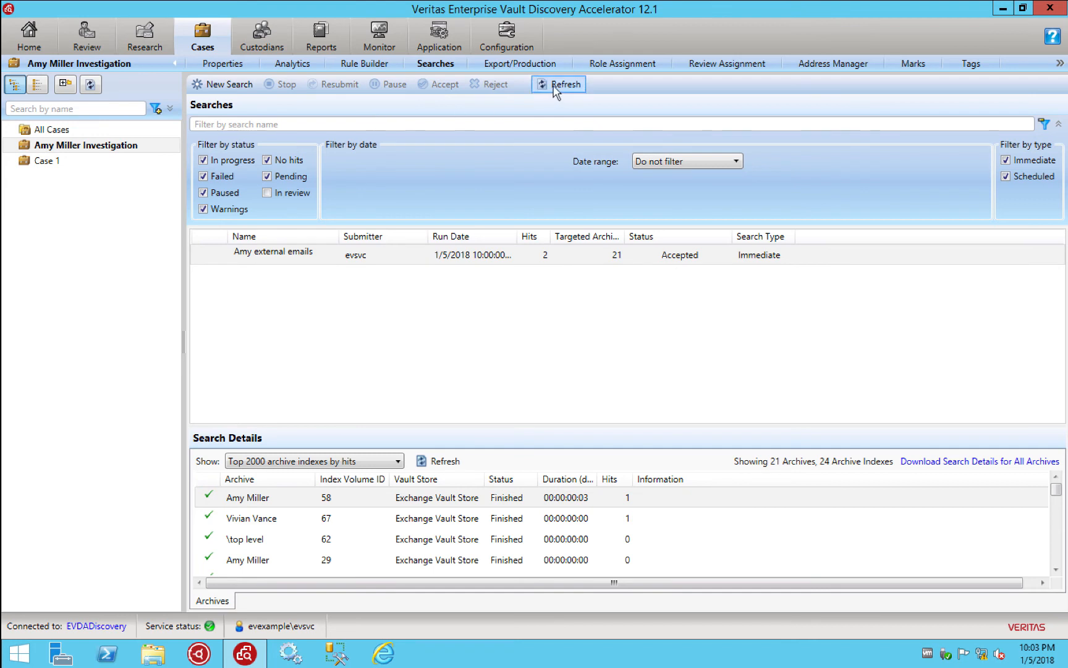
Create a new PST export named 'Amy Investigation' filtered to items marked Relevant
{"action": "left_click", "coordinate": [507, 65]}
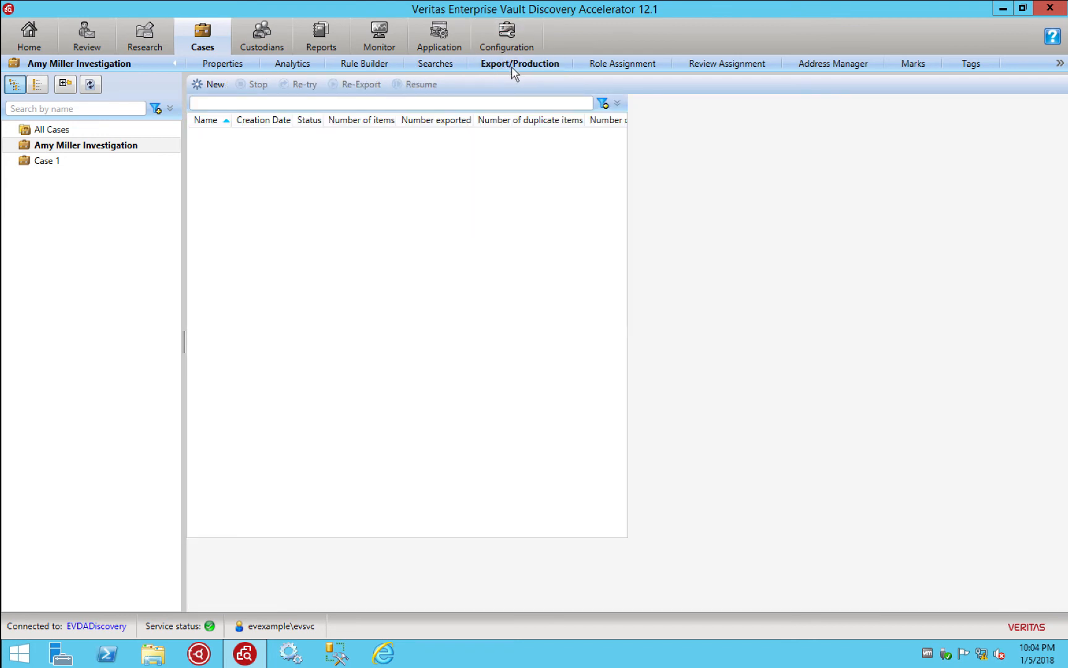
{"action": "left_click", "coordinate": [210, 85]}
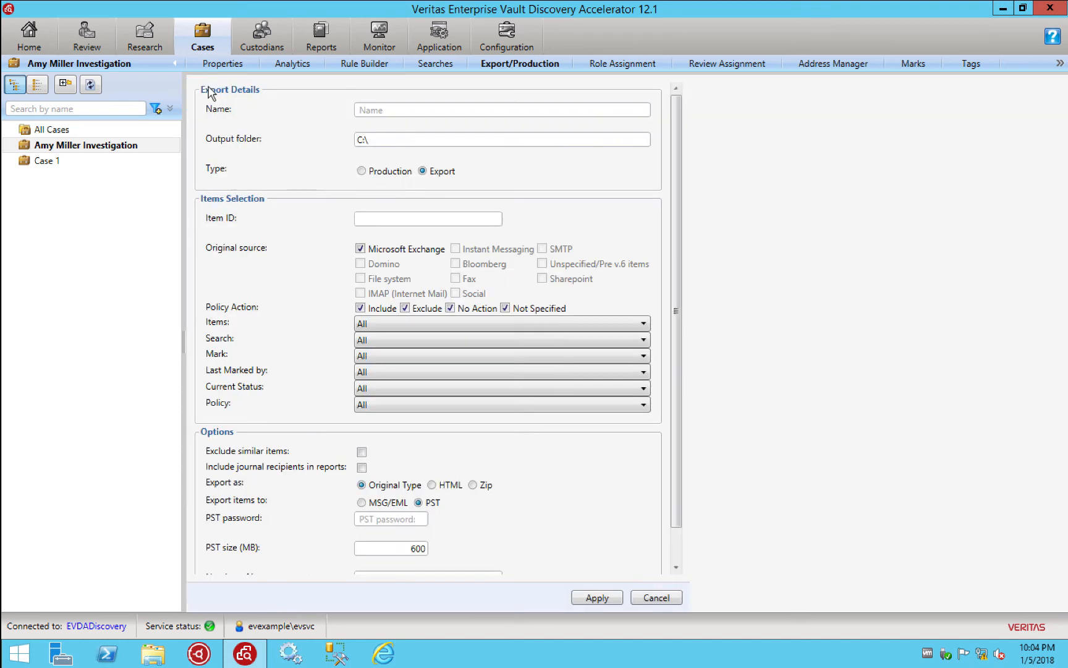
{"action": "left_click", "coordinate": [399, 109]}
{"action": "type", "text": "Amy Investigation"}
{"action": "left_click", "coordinate": [528, 106]}
{"action": "left_click", "coordinate": [400, 355]}
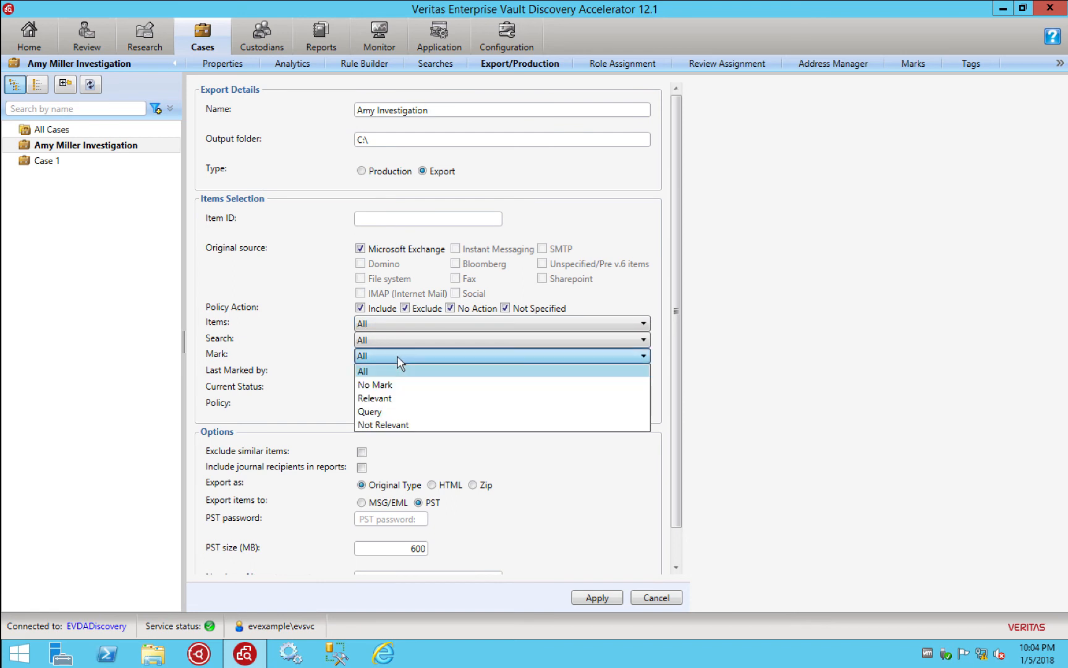
{"action": "left_click", "coordinate": [384, 400]}
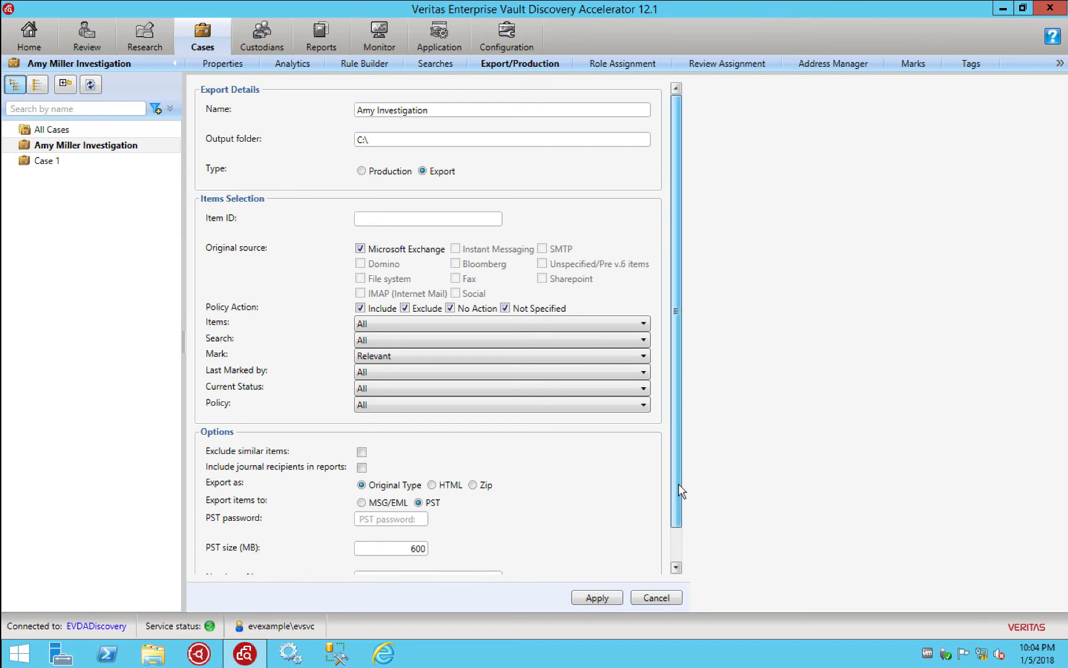
{"action": "scroll", "coordinate": [679, 501], "scroll_direction": "down", "scroll_amount": 2}
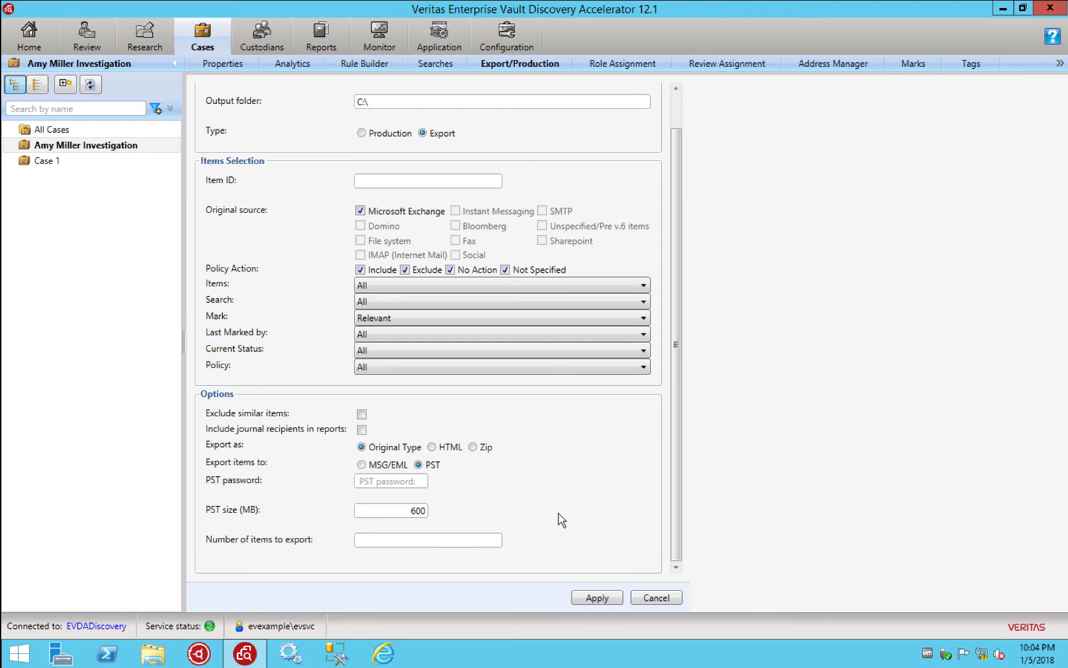
Apply the Amy Investigation export and confirm exporting the 24 items
{"action": "left_click", "coordinate": [597, 599]}
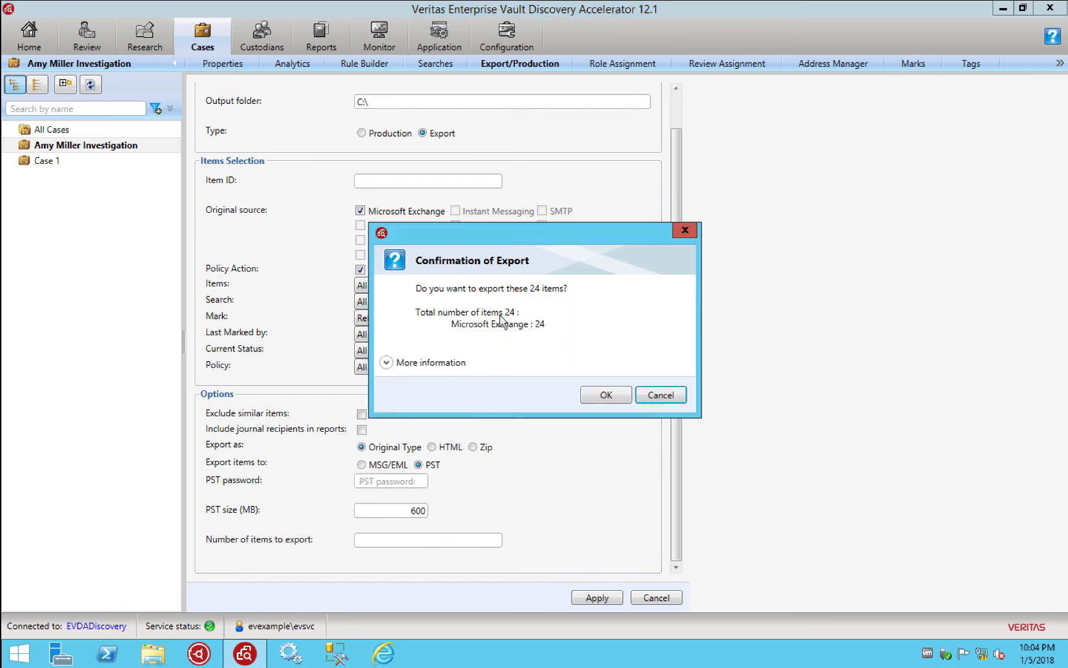
{"action": "left_click", "coordinate": [606, 395]}
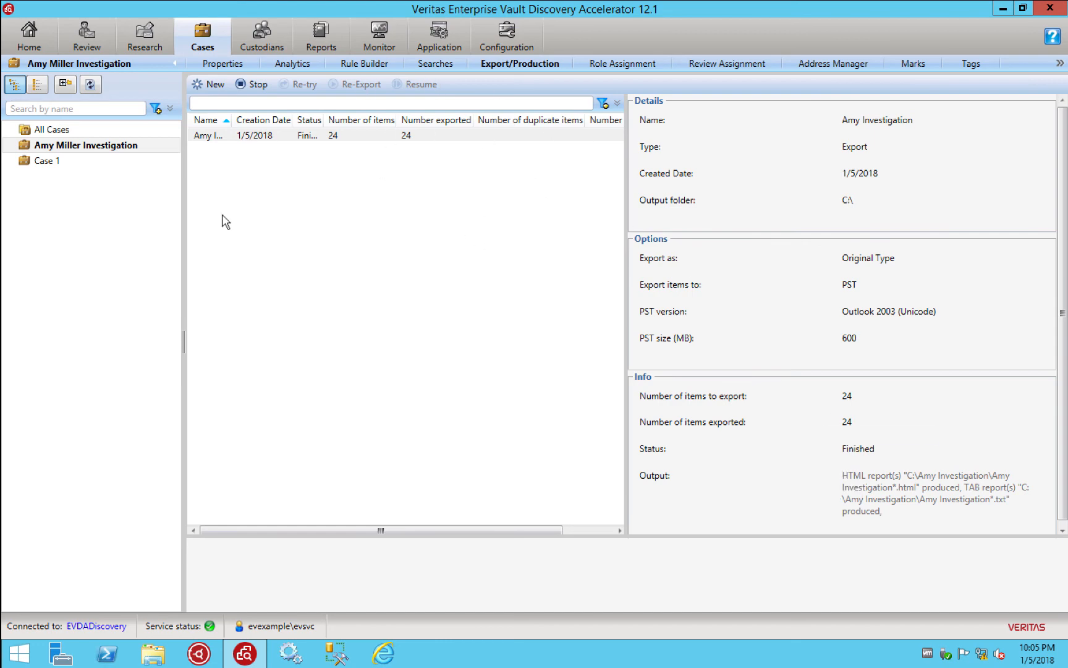
Open the HTML export report in C:\Amy Investigation, which shows 24 of 24 items exported
{"action": "left_click", "coordinate": [158, 647]}
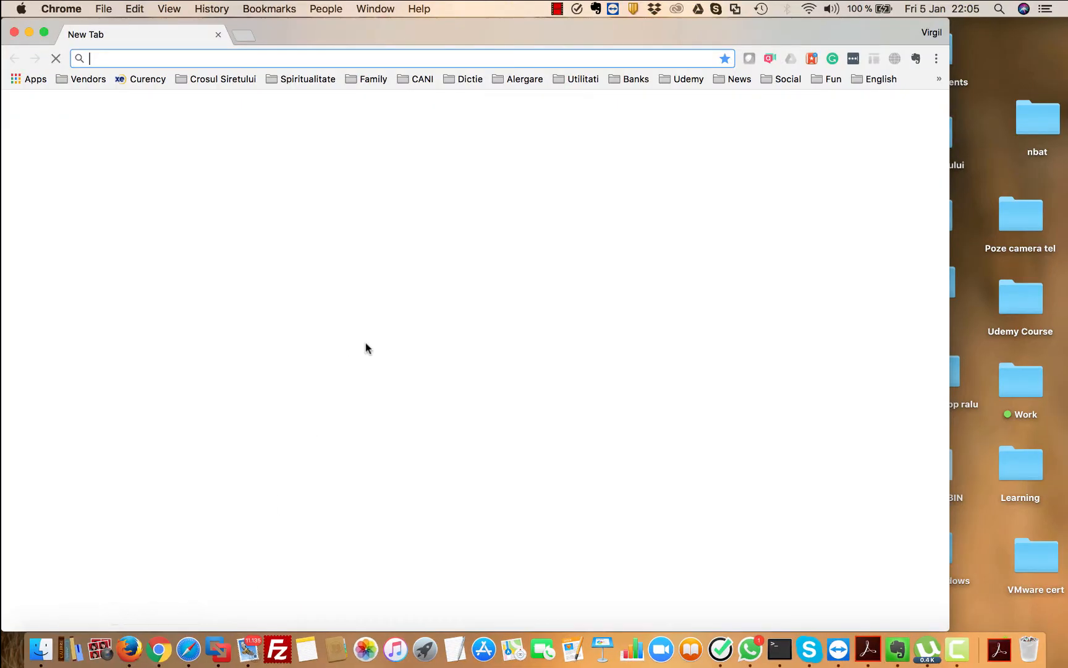
{"action": "key", "text": "ctrl+Right"}
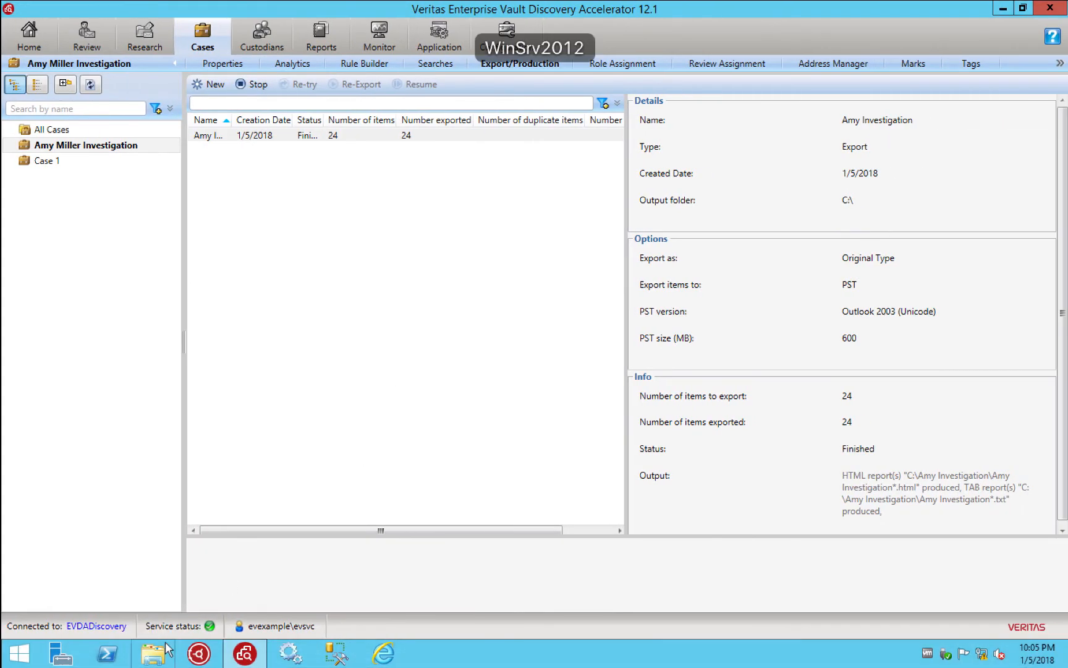
{"action": "left_click", "coordinate": [165, 644]}
{"action": "double_click", "coordinate": [473, 442]}
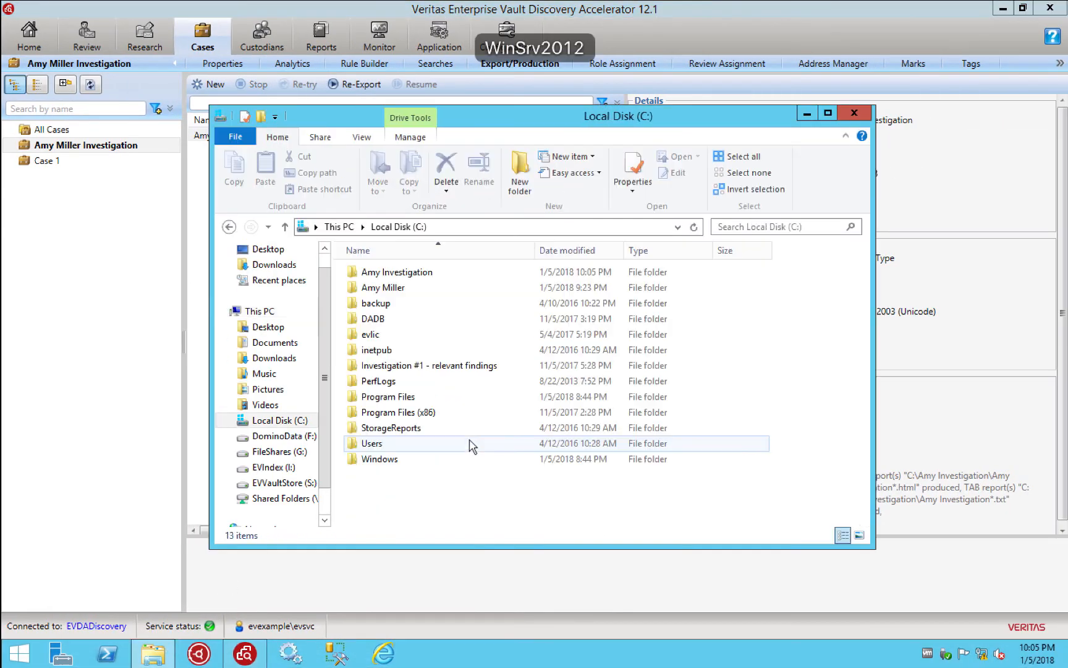
{"action": "double_click", "coordinate": [407, 278]}
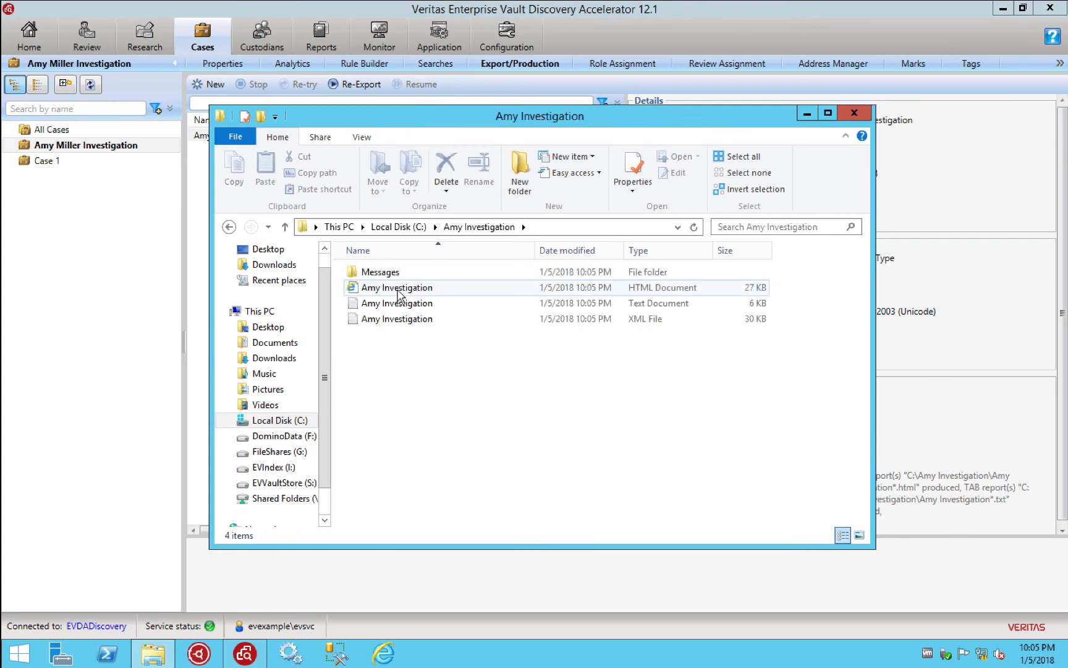
{"action": "left_click", "coordinate": [398, 290]}
{"action": "double_click", "coordinate": [399, 288]}
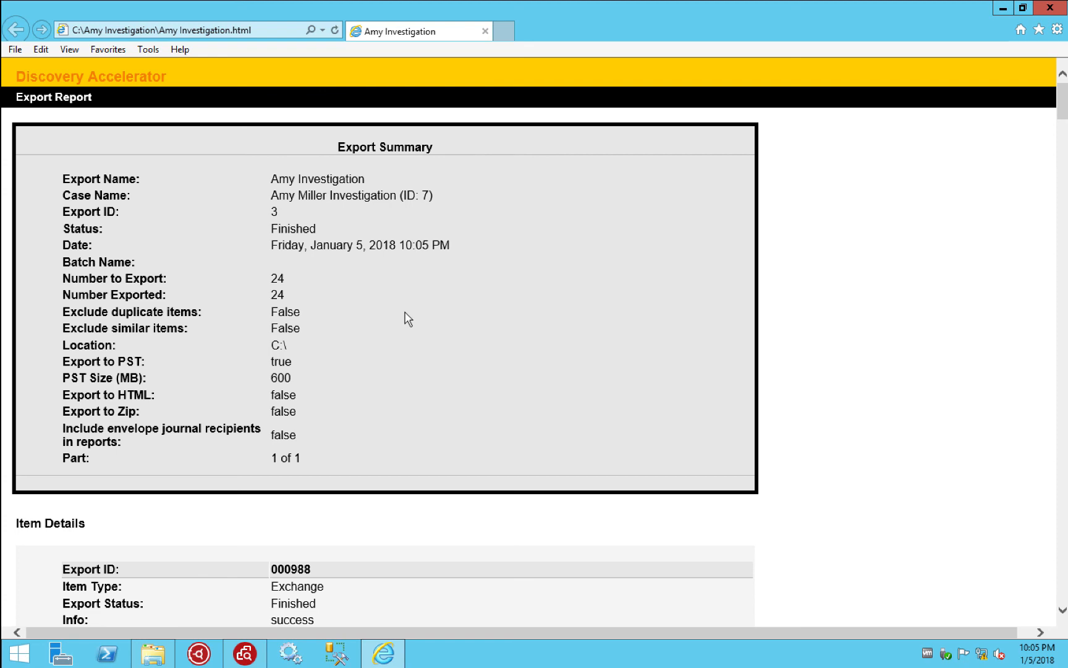
Scroll through the export report's summary and item details, then close Internet Explorer
{"action": "scroll", "coordinate": [403, 309], "scroll_direction": "down", "scroll_amount": 15}
{"action": "scroll", "coordinate": [405, 317], "scroll_direction": "down", "scroll_amount": 20}
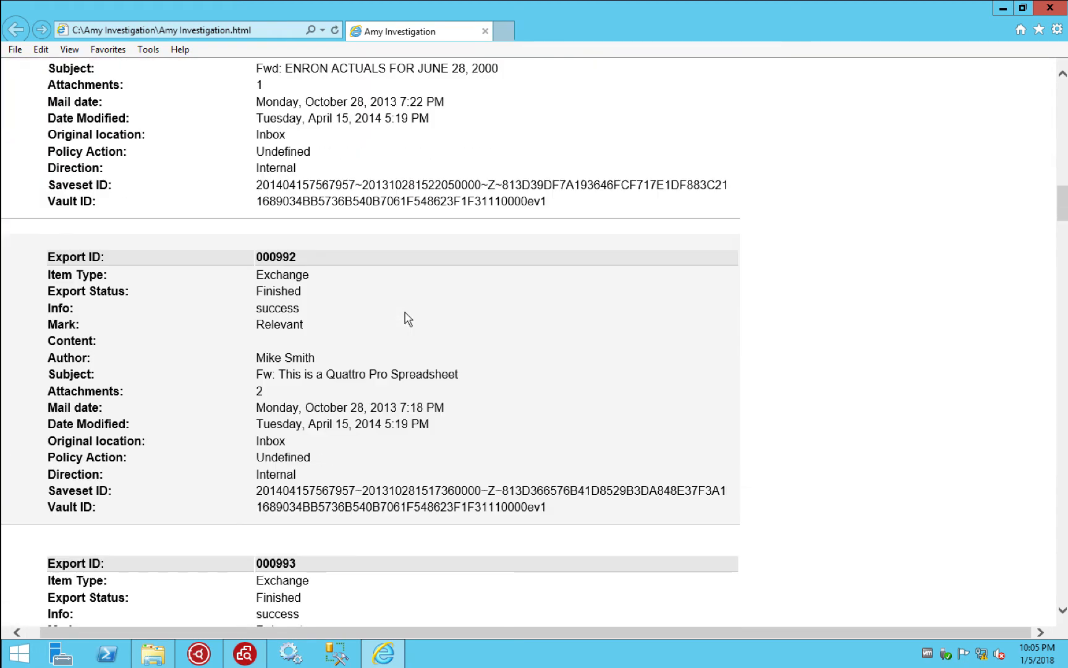
{"action": "scroll", "coordinate": [408, 316], "scroll_direction": "down", "scroll_amount": 20}
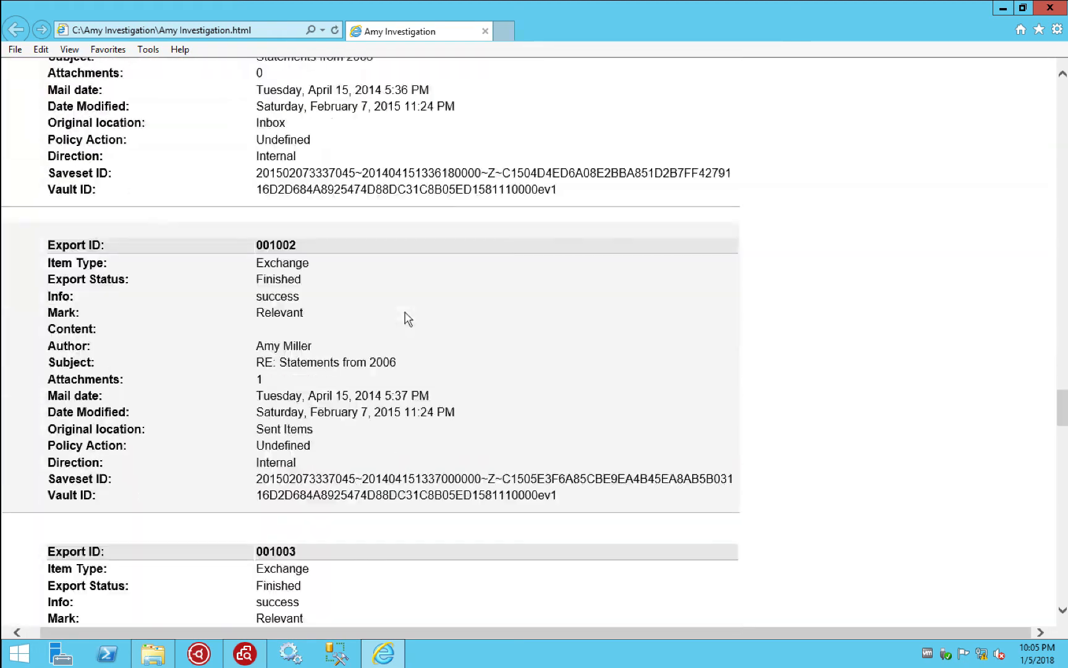
{"action": "scroll", "coordinate": [408, 319], "scroll_direction": "up", "scroll_amount": 20}
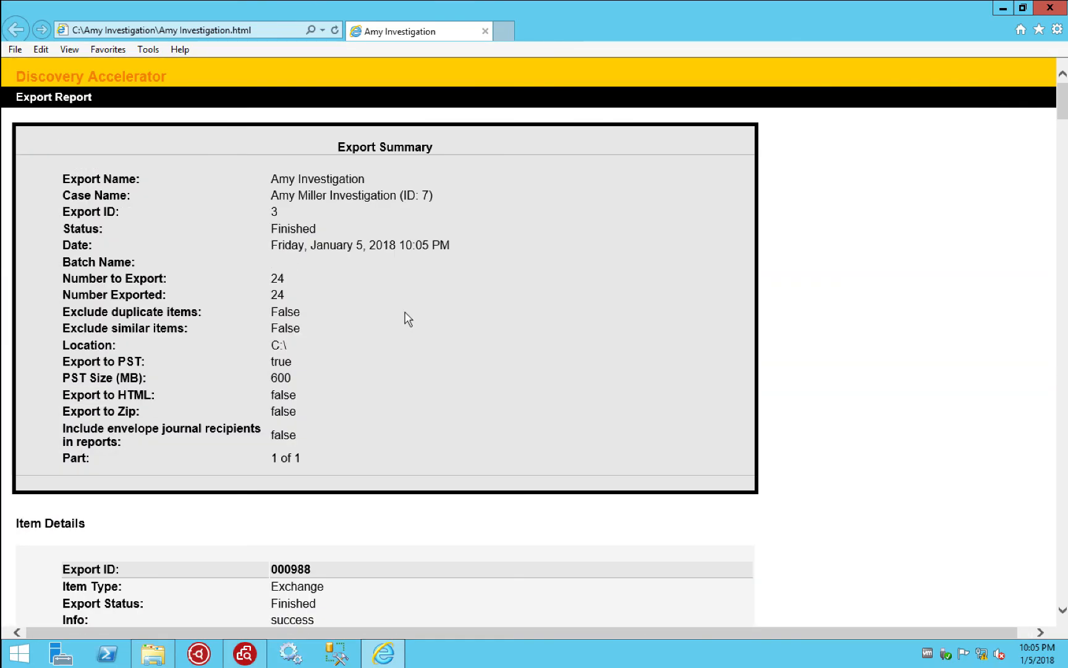
{"action": "left_click", "coordinate": [1049, 12]}
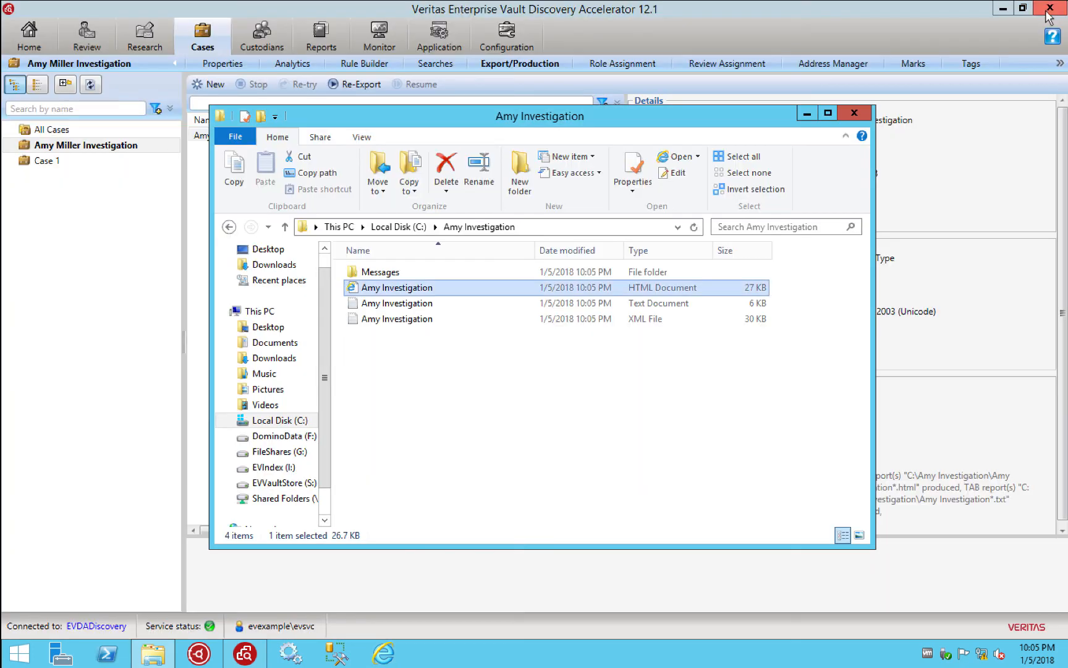
Open the Messages folder with the 8,201 KB Amy Investigation PST, copy its path, and show Start
{"action": "double_click", "coordinate": [379, 272]}
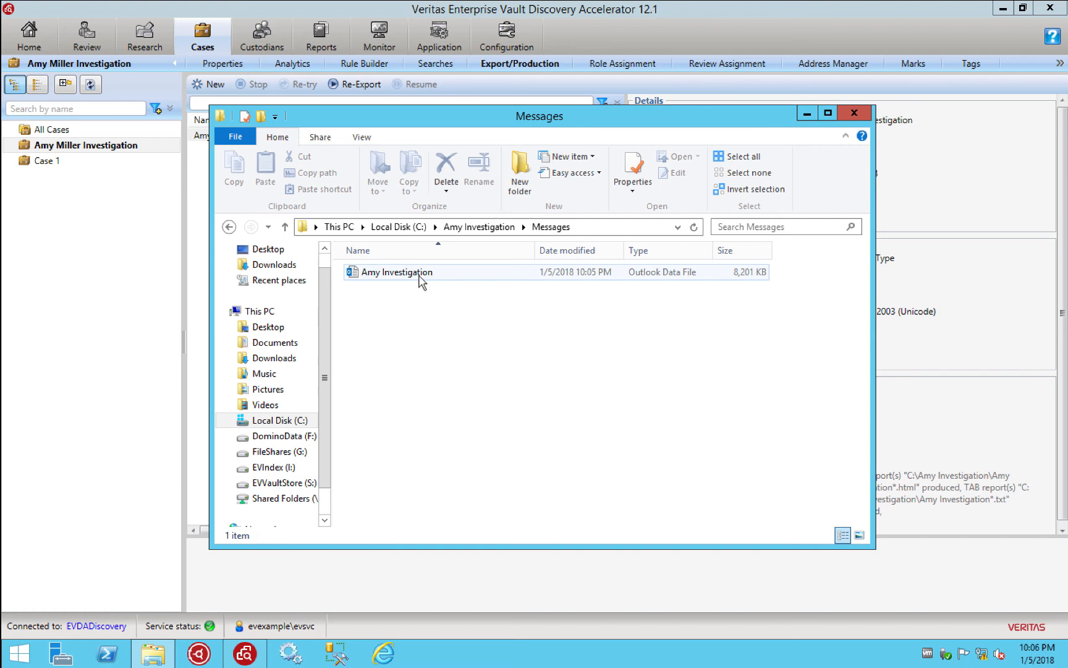
{"action": "left_click", "coordinate": [614, 233]}
{"action": "key", "text": "ctrl+c"}
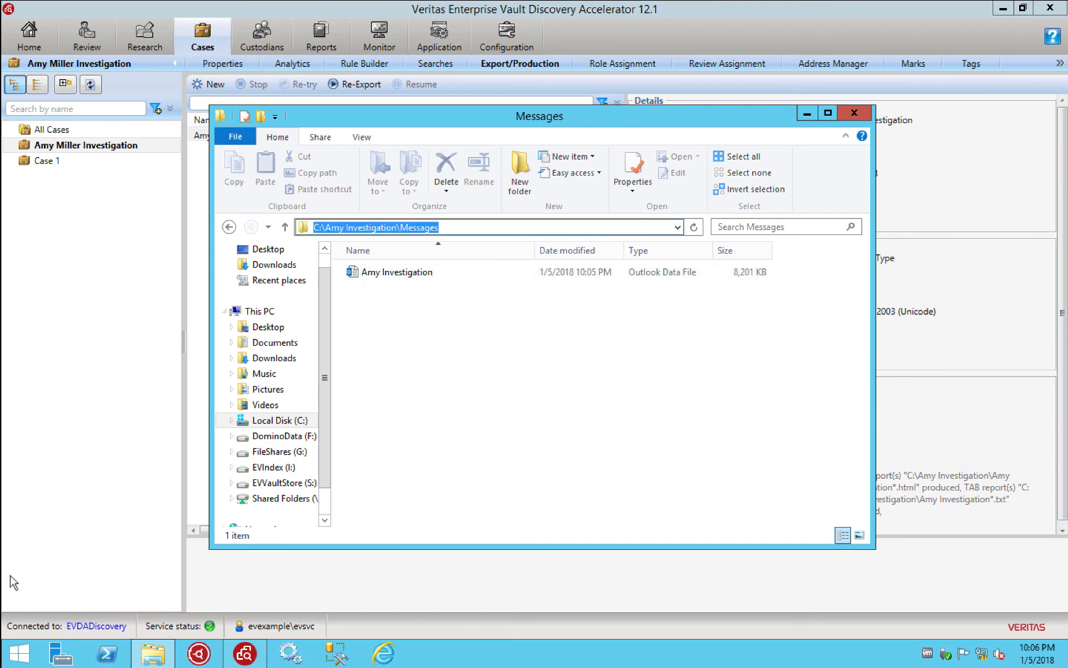
{"action": "left_click", "coordinate": [18, 652]}
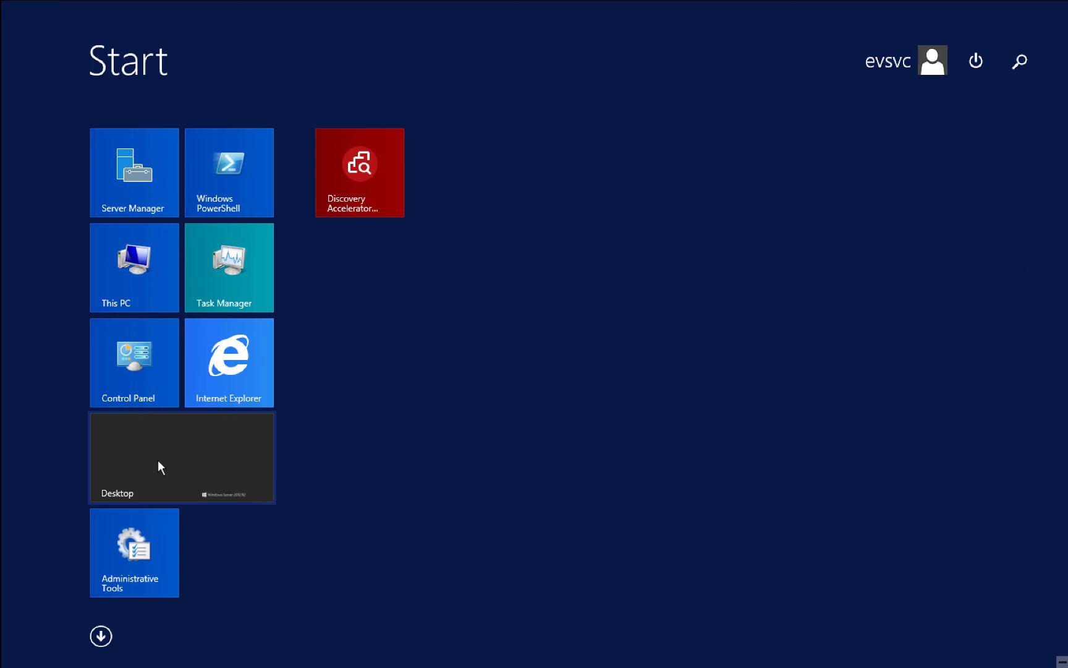
Launch Outlook 2013 via the 'out' search and accept the certificate security alert
{"action": "type", "text": "outlook 2013"}
{"action": "key", "text": "Return"}
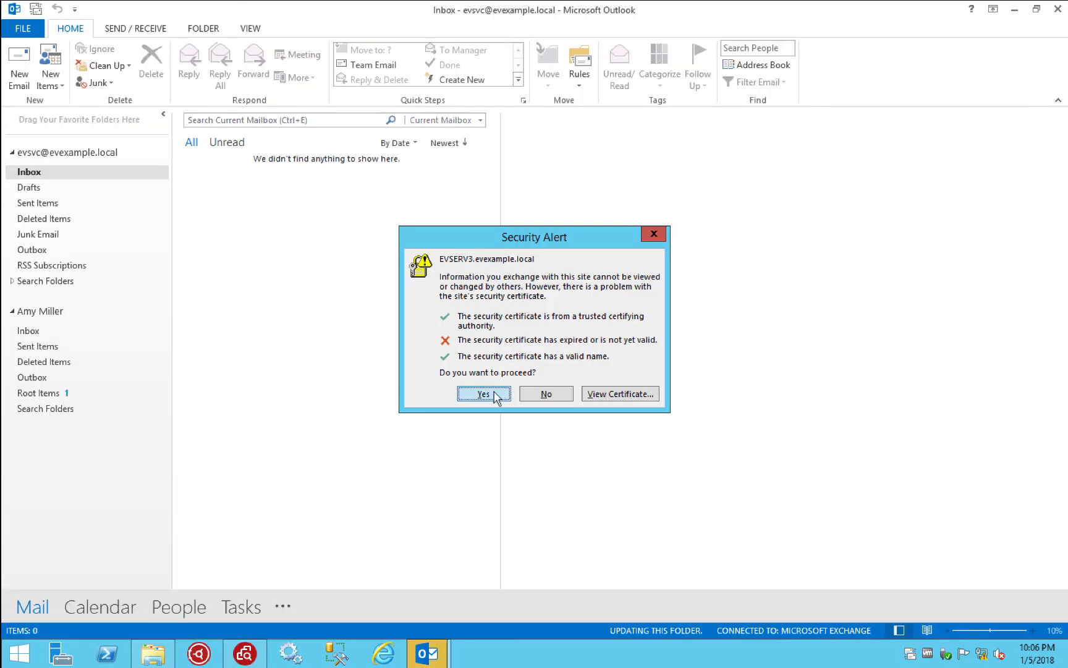
{"action": "left_click", "coordinate": [494, 394]}
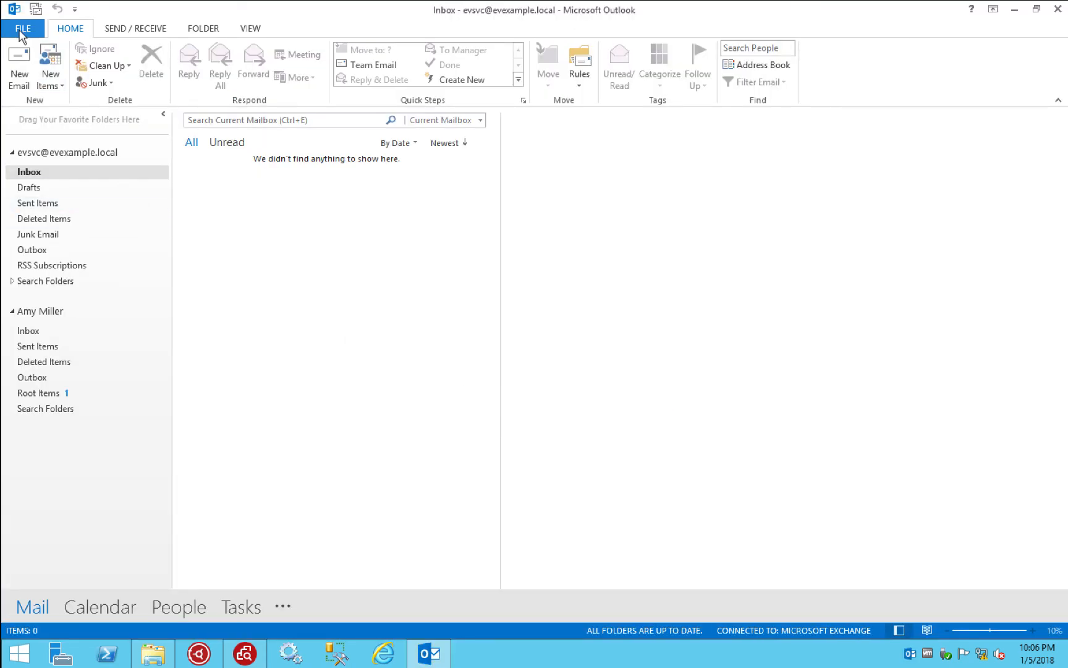
Open the Amy Investigation Outlook data file from C:\Amy Investigation\Messages
{"action": "left_click", "coordinate": [23, 29]}
{"action": "left_click", "coordinate": [67, 94]}
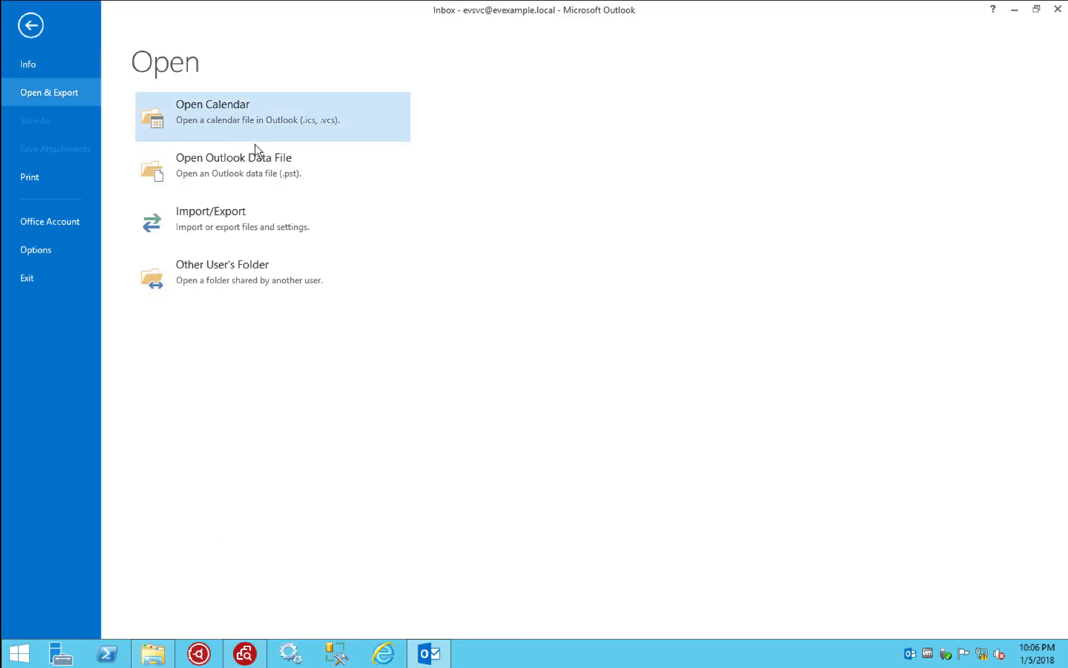
{"action": "left_click", "coordinate": [236, 165]}
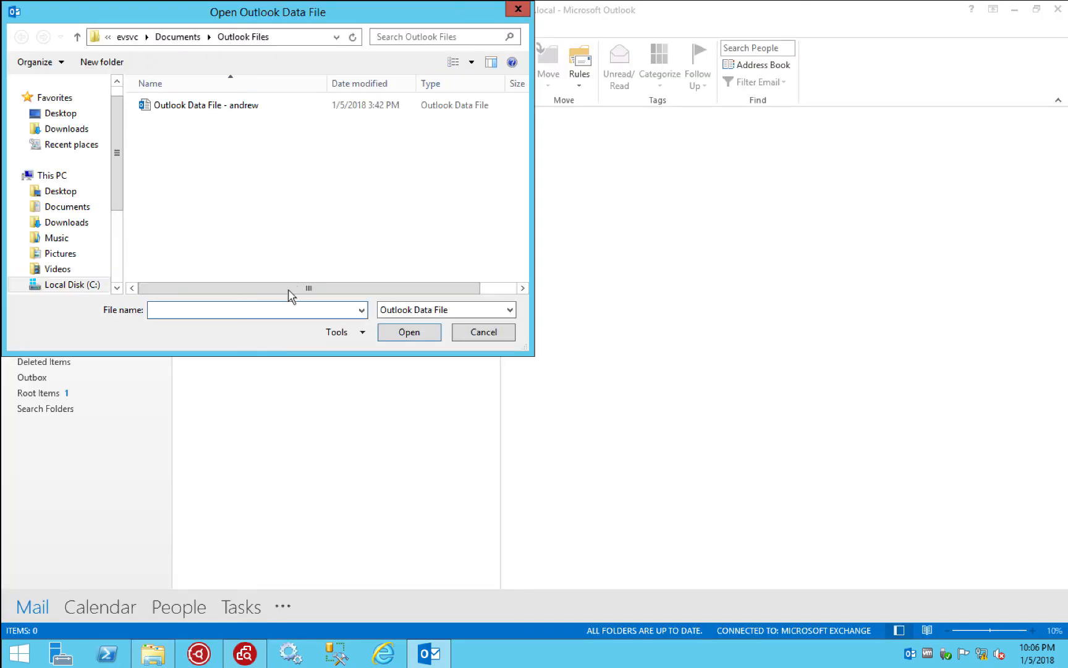
{"action": "key", "text": "ctrl+v"}
{"action": "key", "text": "Return"}
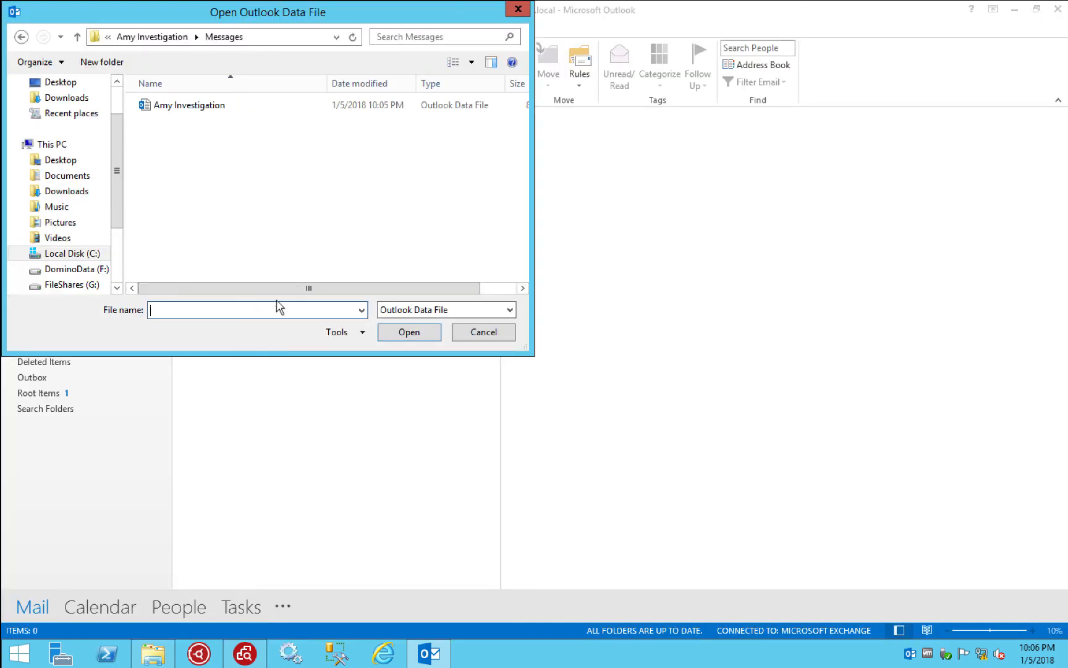
{"action": "left_click", "coordinate": [220, 39]}
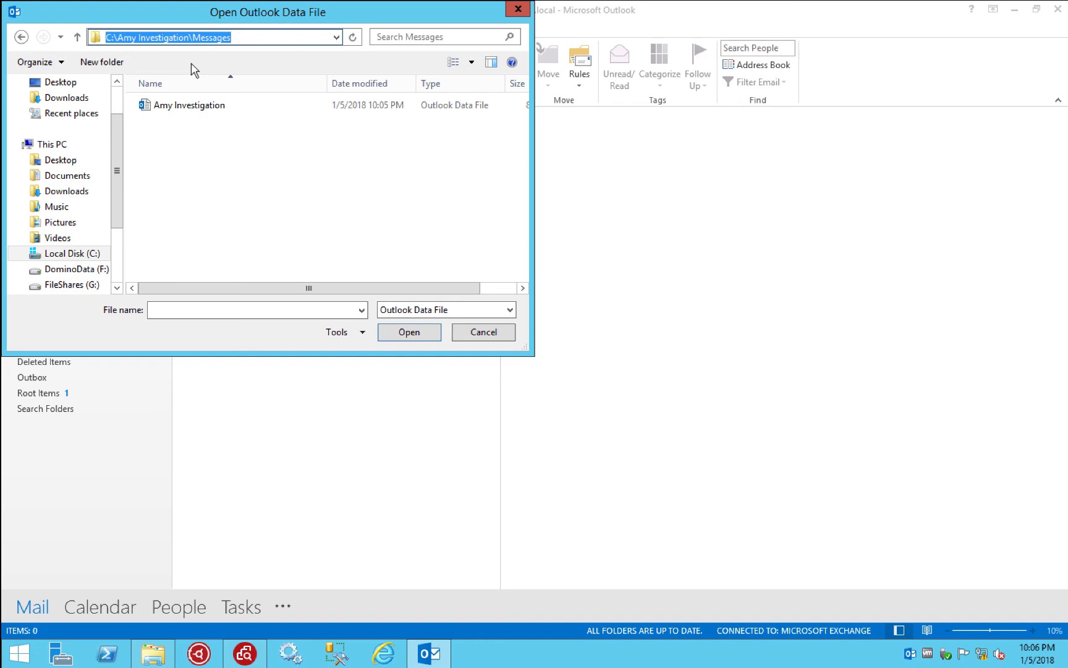
{"action": "double_click", "coordinate": [162, 106]}
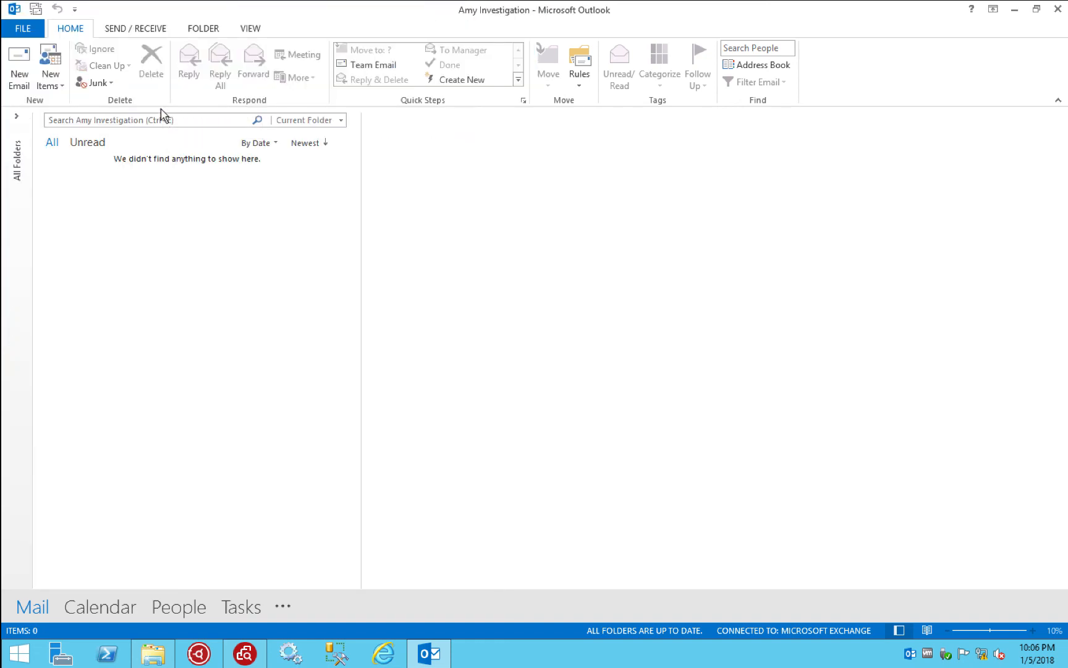
Expand the Amy Investigation folder tree and open its Root Items folder
{"action": "left_click", "coordinate": [17, 117]}
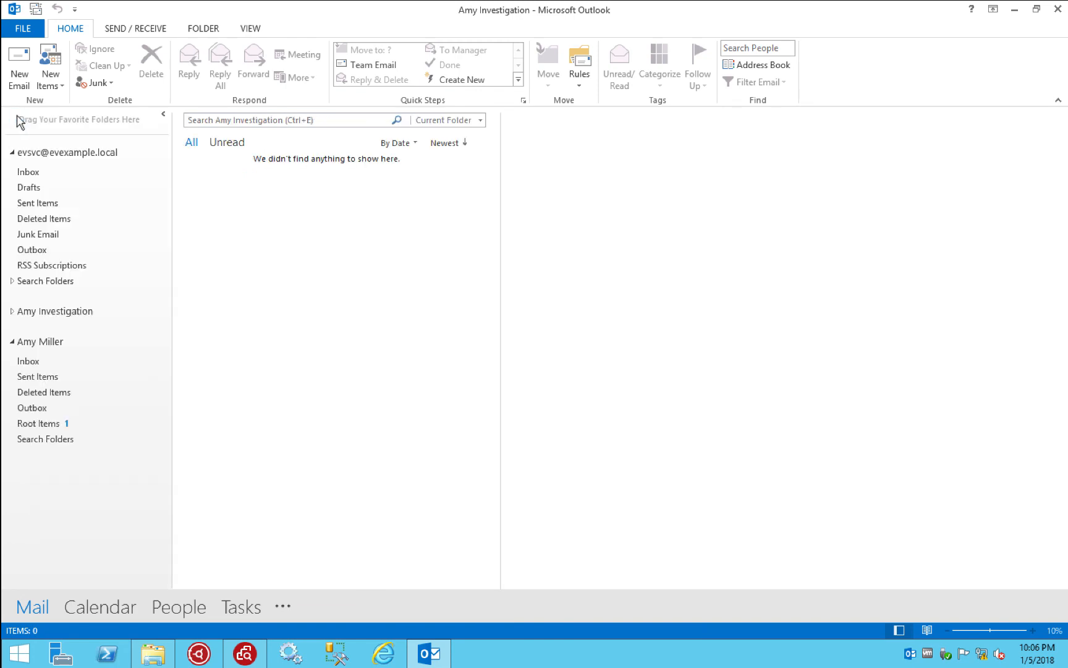
{"action": "left_click", "coordinate": [13, 312]}
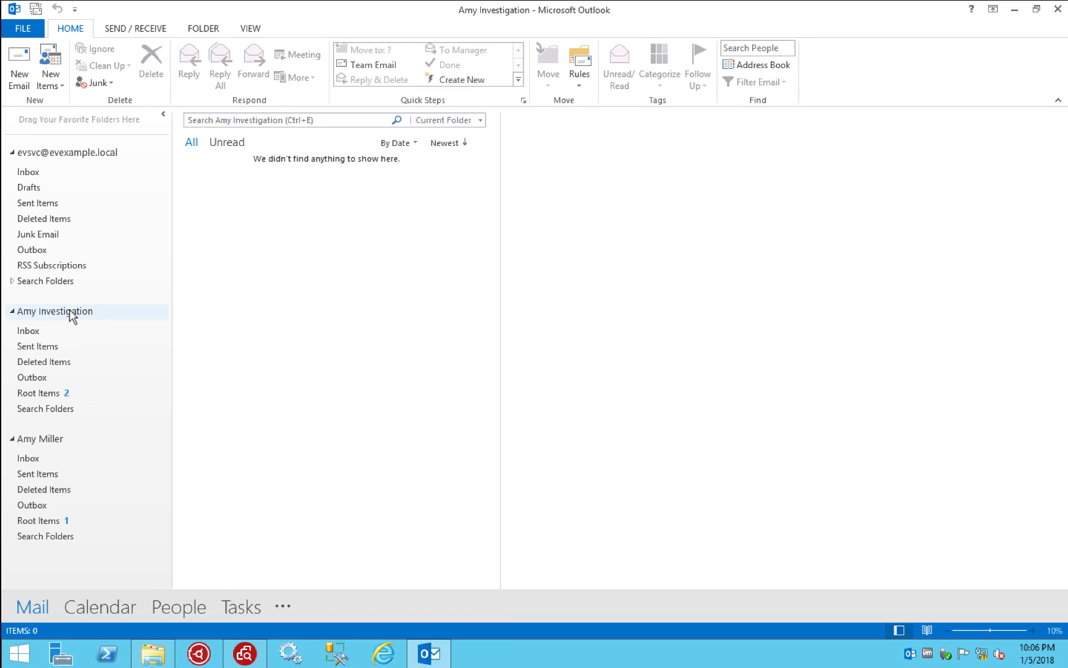
{"action": "left_click", "coordinate": [52, 393]}
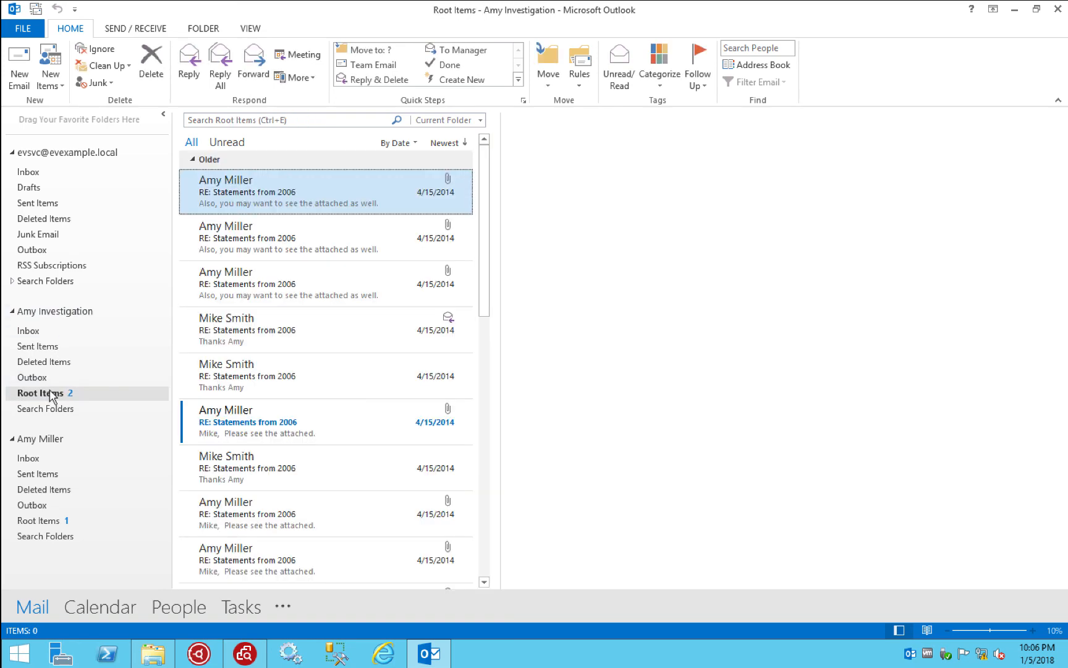
Preview several exported emails, including the Quattro Pro forward and Statements from 2006, then close Outlook
{"action": "scroll", "coordinate": [365, 345], "scroll_direction": "down", "scroll_amount": 5}
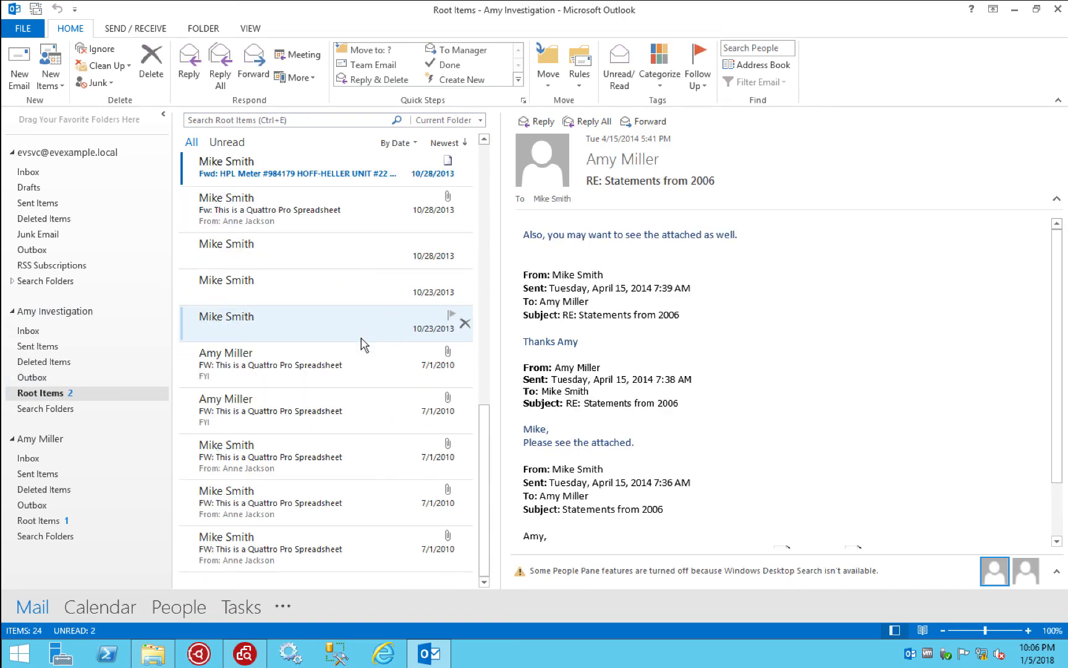
{"action": "left_click", "coordinate": [361, 338]}
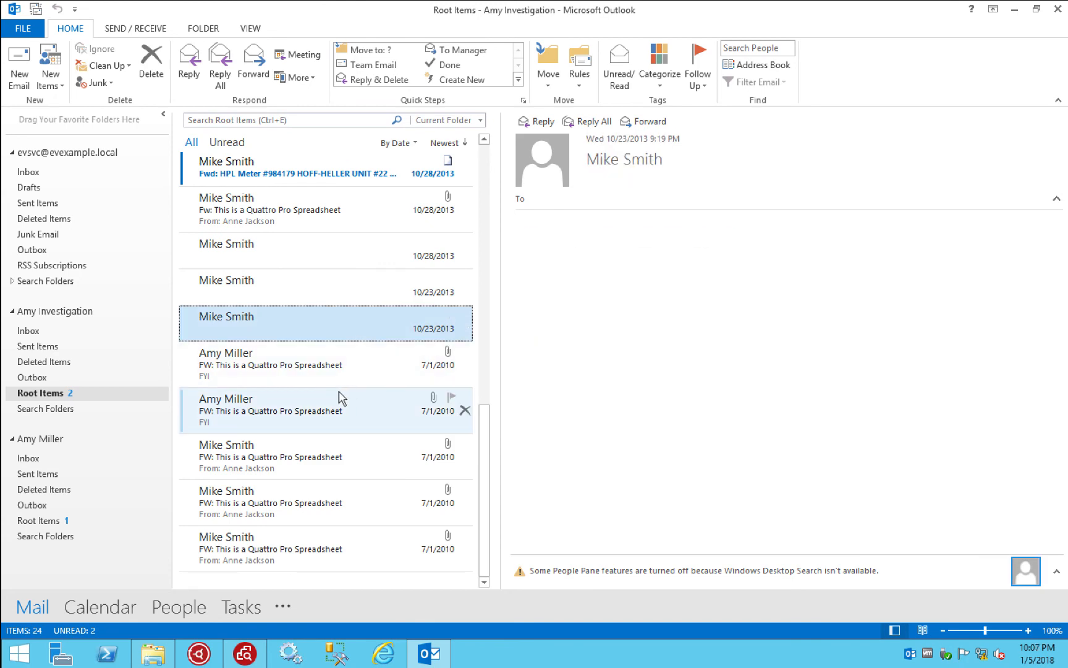
{"action": "left_click", "coordinate": [321, 392]}
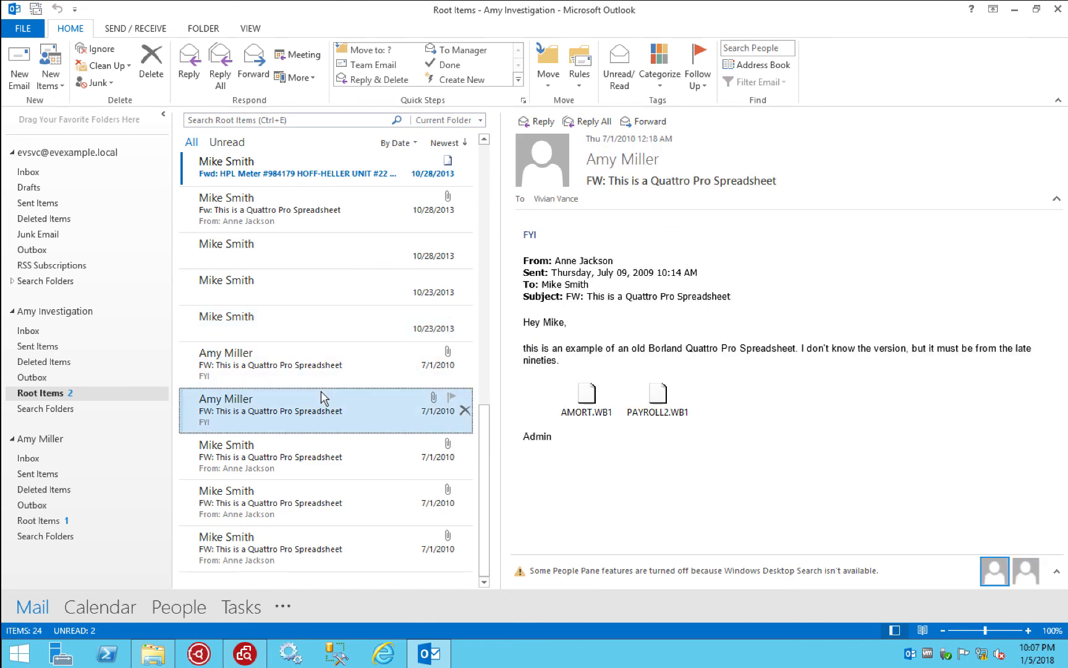
{"action": "scroll", "coordinate": [320, 391], "scroll_direction": "up", "scroll_amount": 10}
{"action": "left_click", "coordinate": [262, 244]}
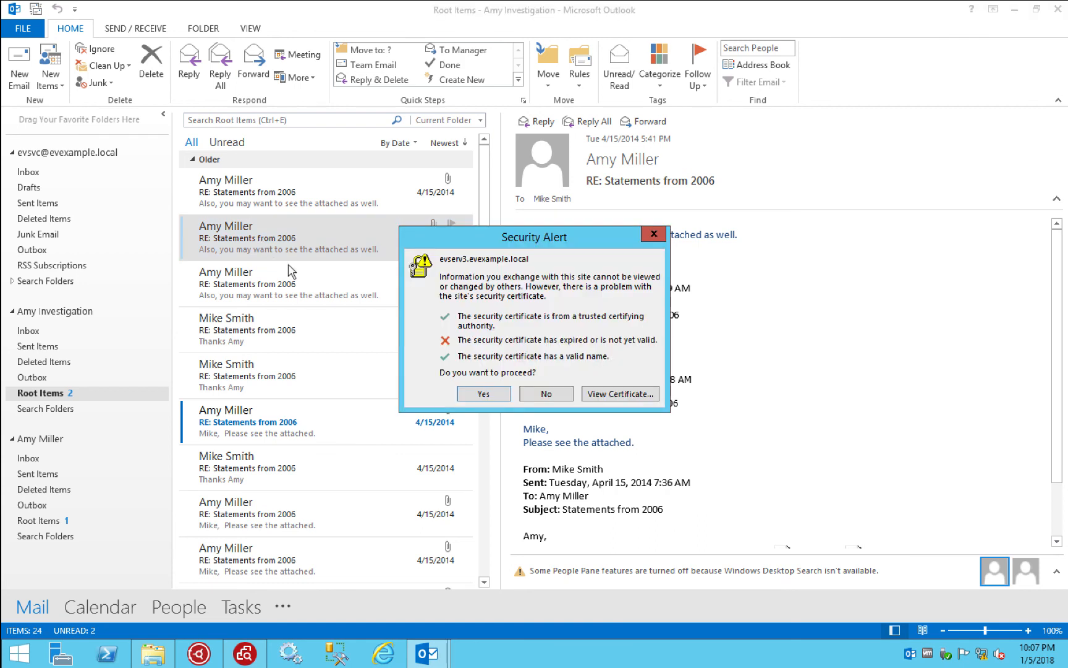
{"action": "left_click", "coordinate": [495, 391]}
{"action": "left_click", "coordinate": [286, 302]}
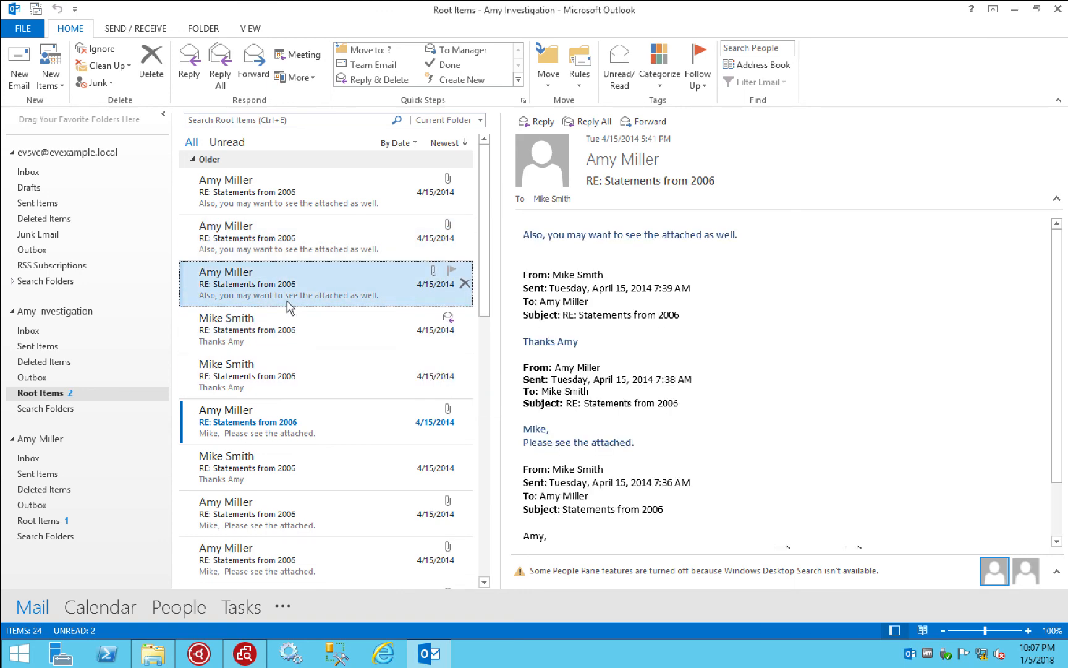
{"action": "left_click", "coordinate": [1062, 12]}
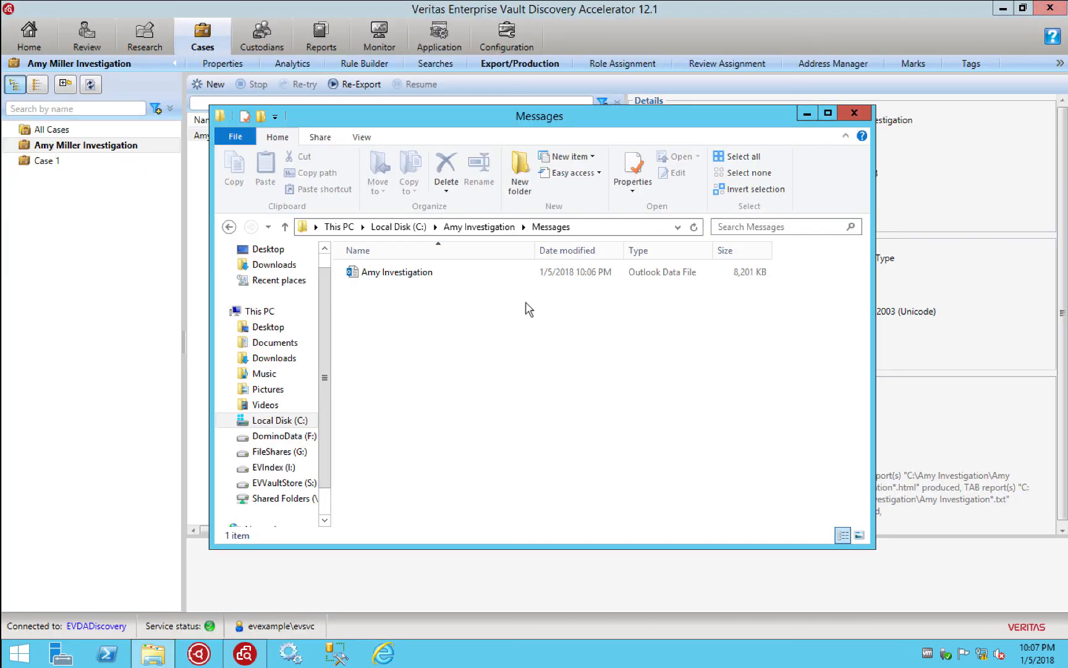
Close the Messages folder window and view the case Properties showing legal hold with reason Investigation
{"action": "left_click", "coordinate": [855, 114]}
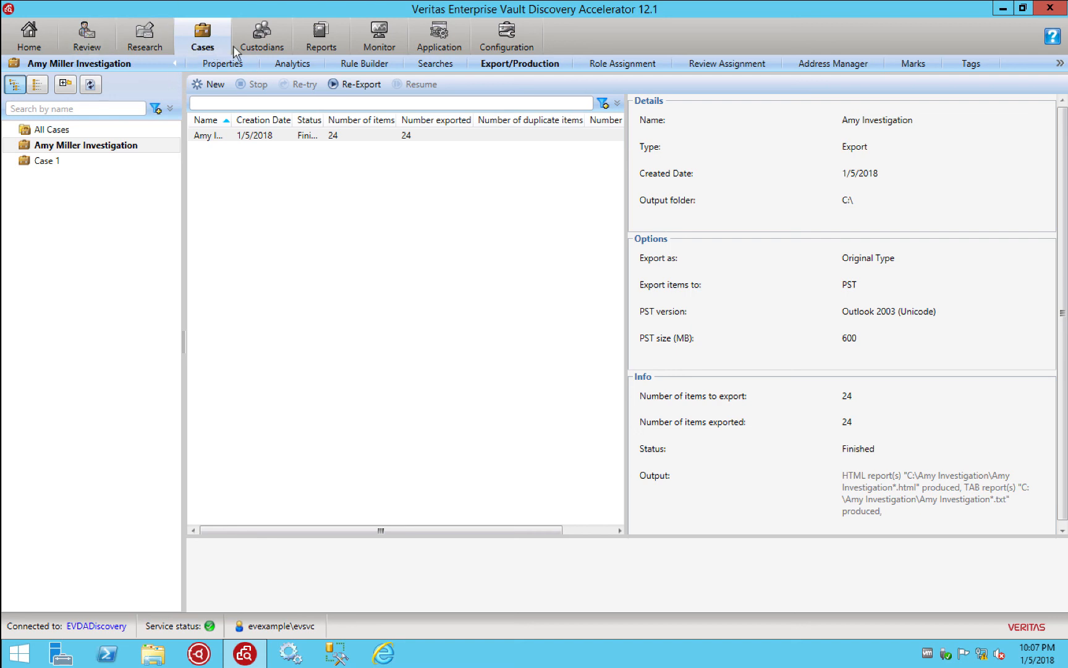
{"action": "left_click", "coordinate": [214, 66]}
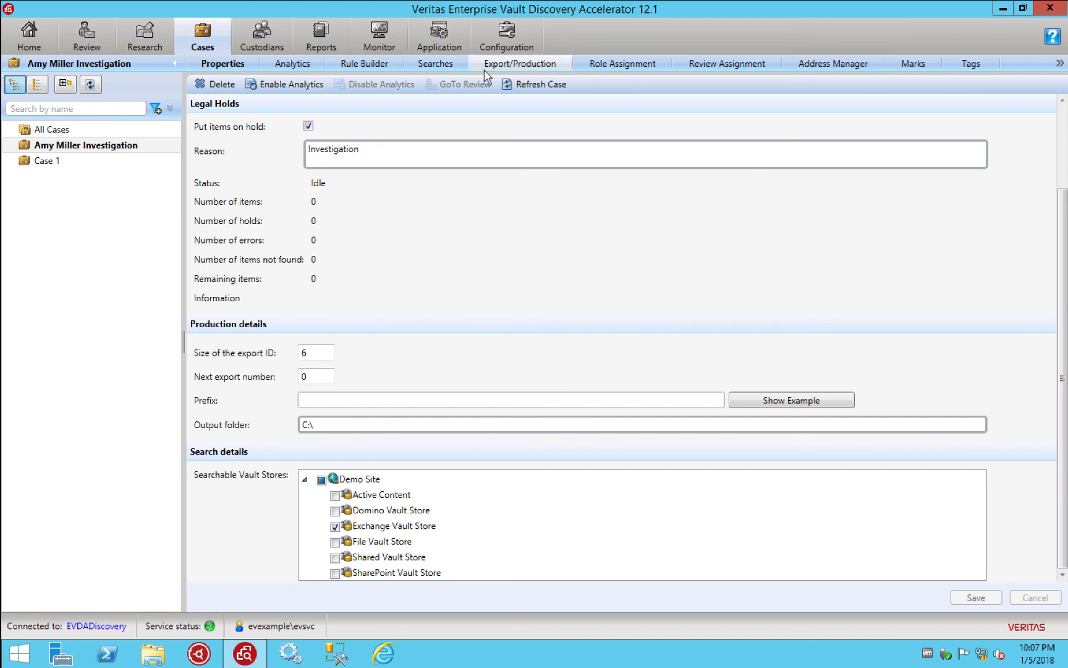
Review the case's Rule Builder, Role Assignment, Searches and Review pages, ending on the Searches list
{"action": "left_click", "coordinate": [381, 65]}
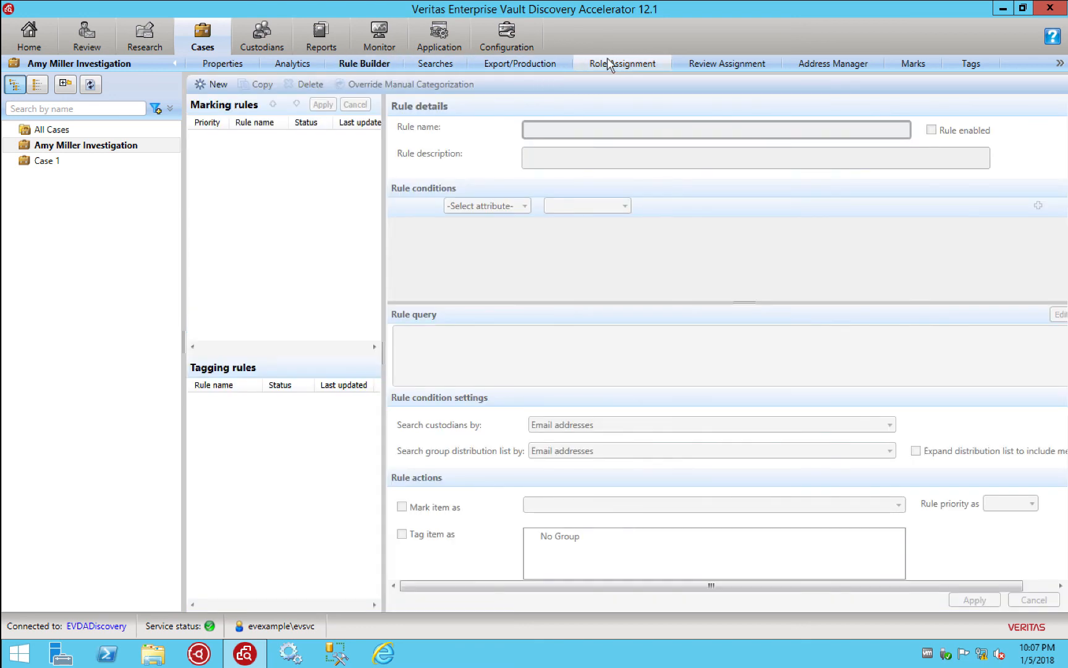
{"action": "left_click", "coordinate": [609, 64]}
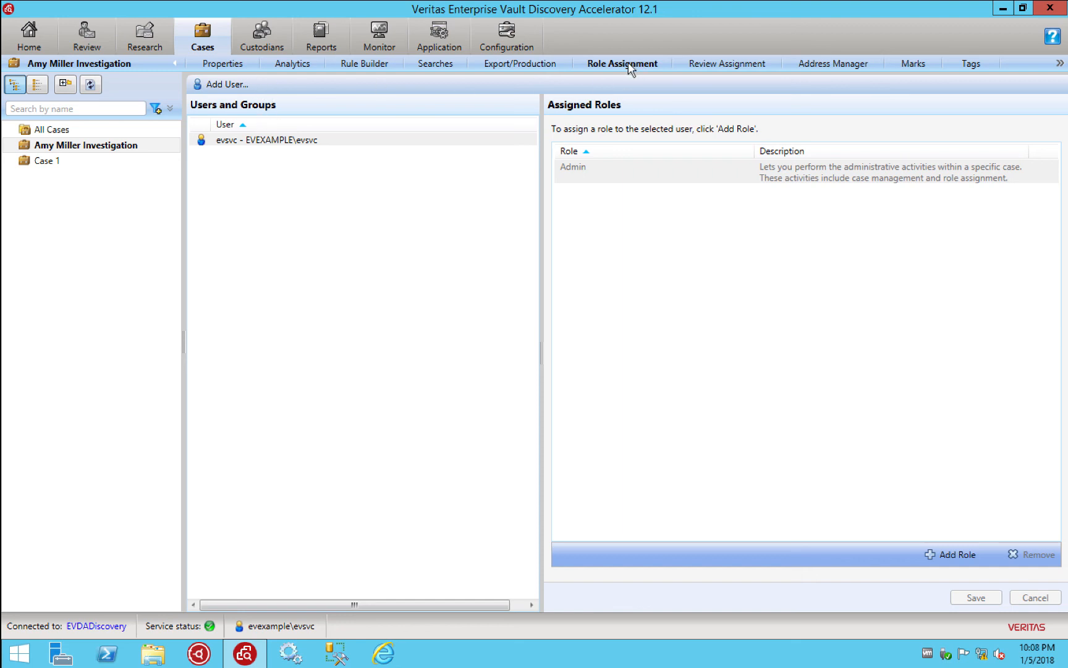
{"action": "left_click", "coordinate": [426, 64]}
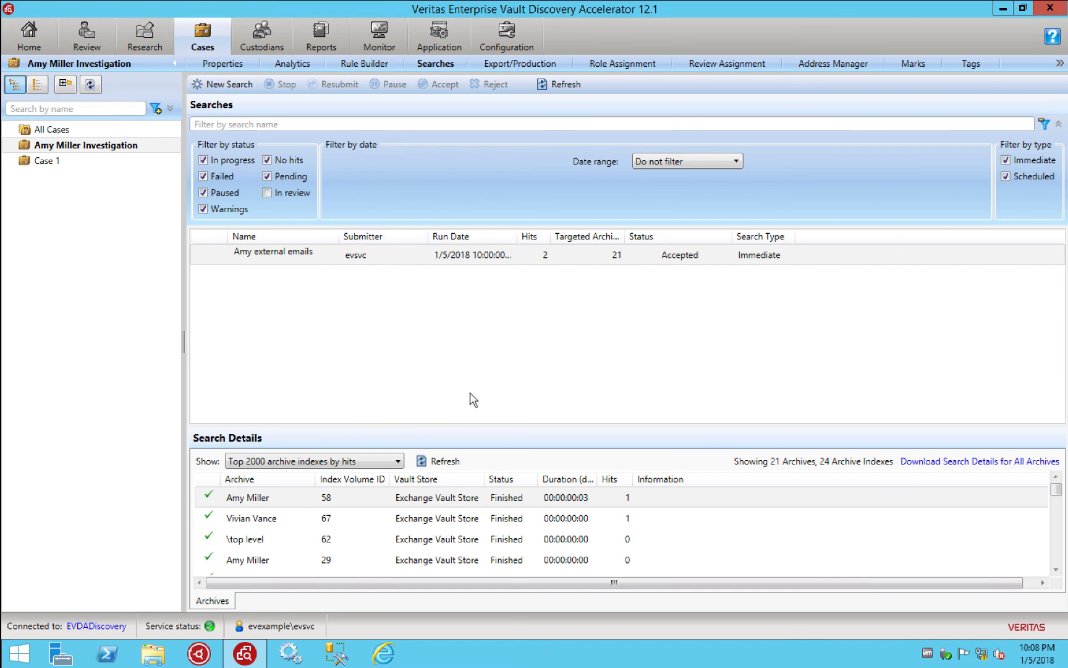
{"action": "left_click", "coordinate": [88, 44]}
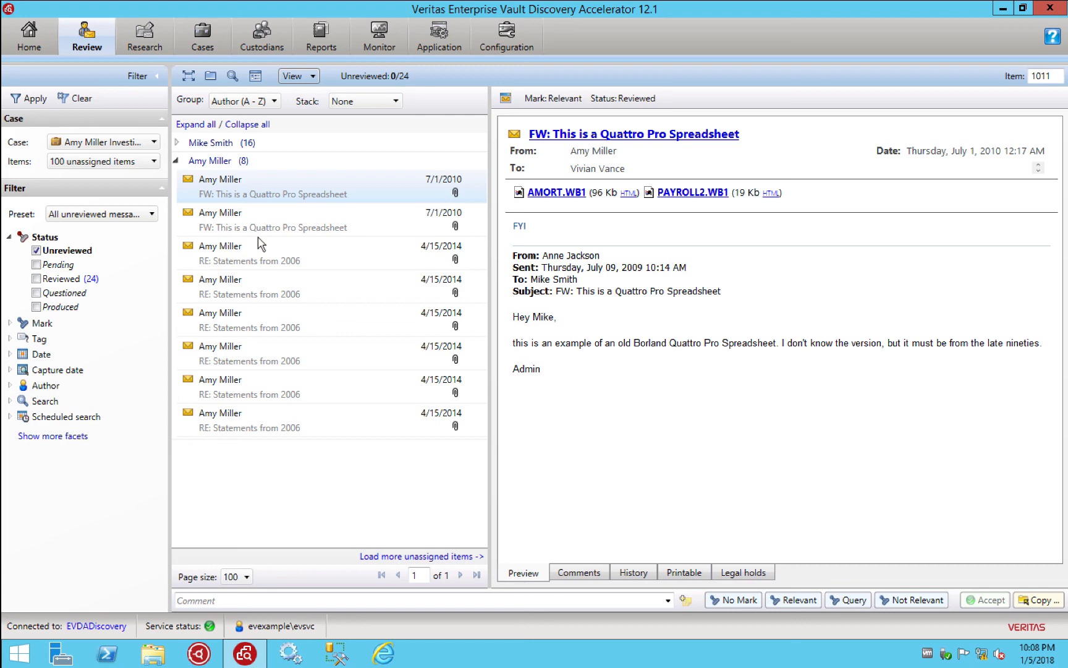
{"action": "left_click", "coordinate": [208, 42]}
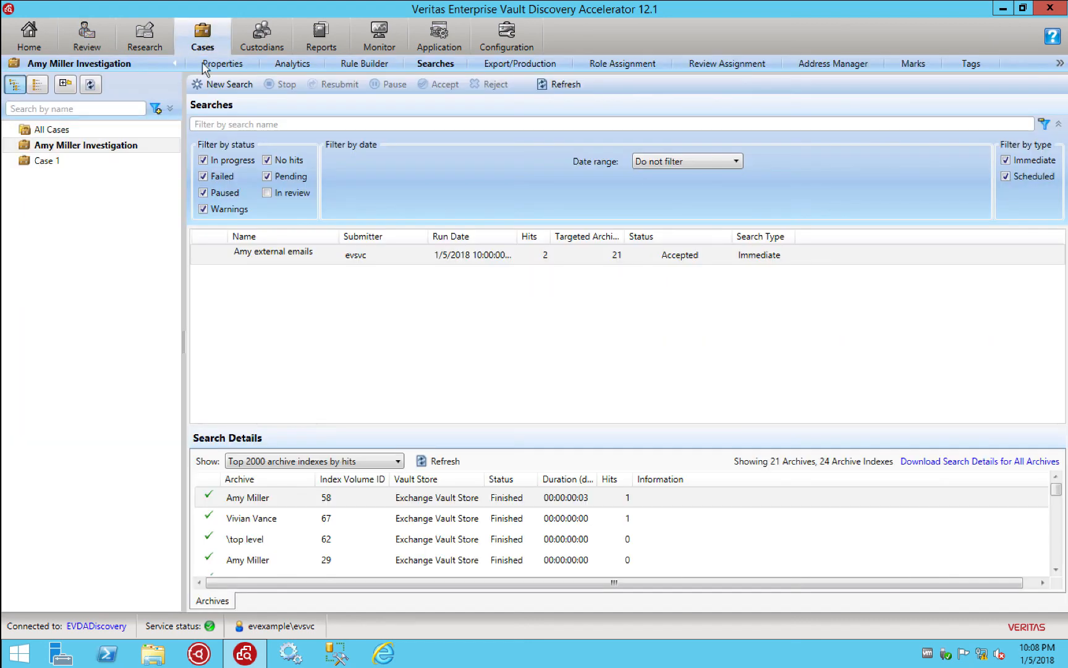
Show the case's Export/Production list and then its Properties page
{"action": "left_click", "coordinate": [521, 65]}
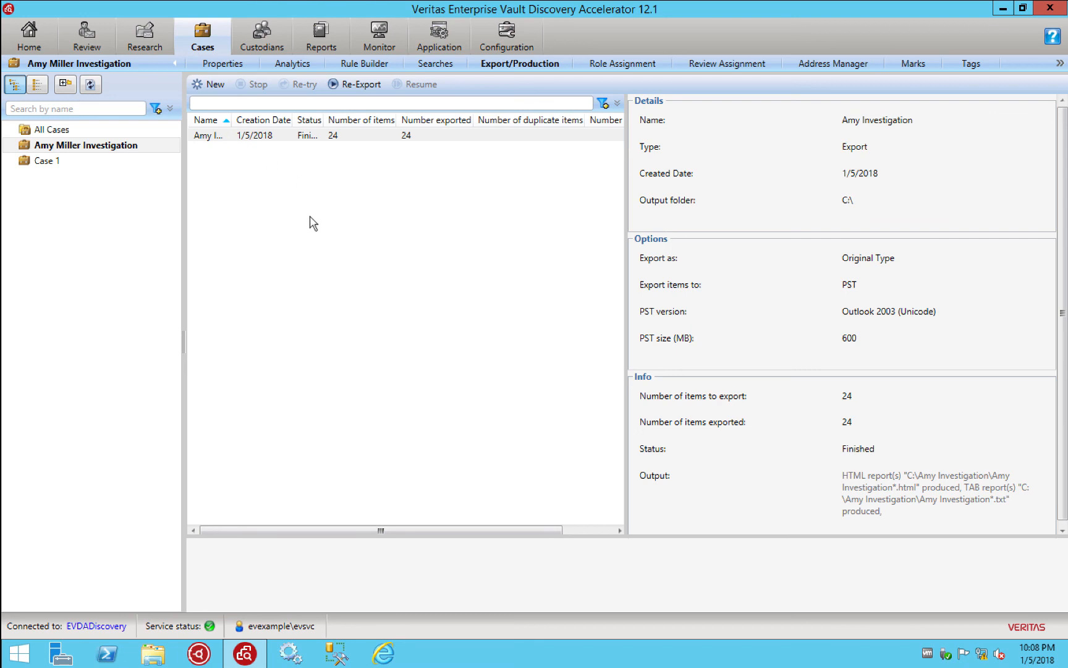
{"action": "left_click", "coordinate": [154, 659]}
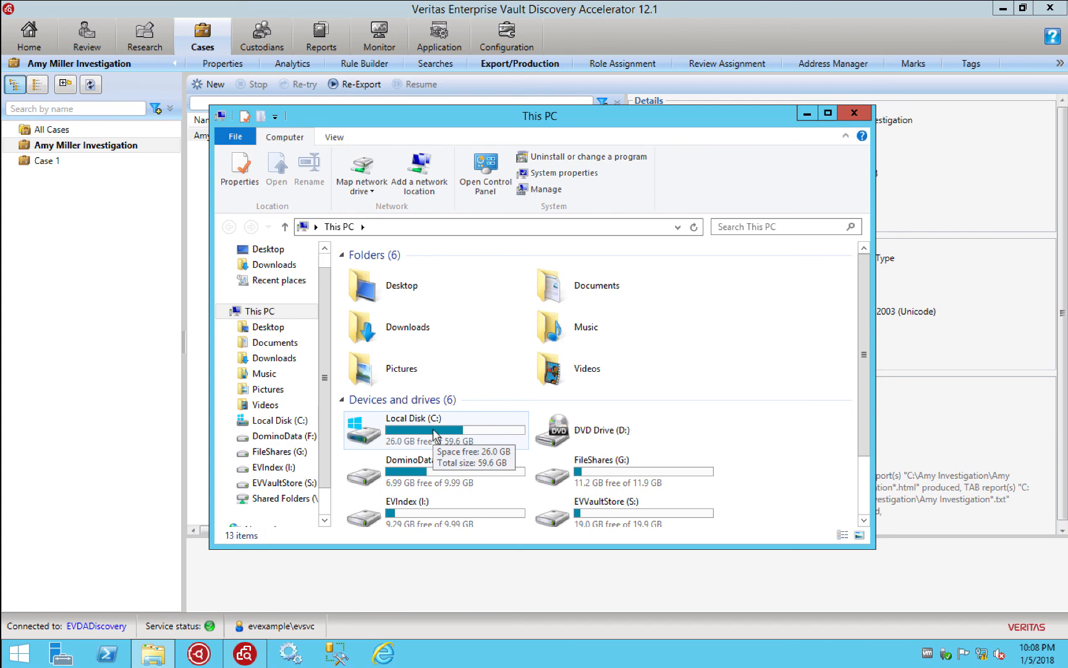
{"action": "left_click", "coordinate": [854, 113]}
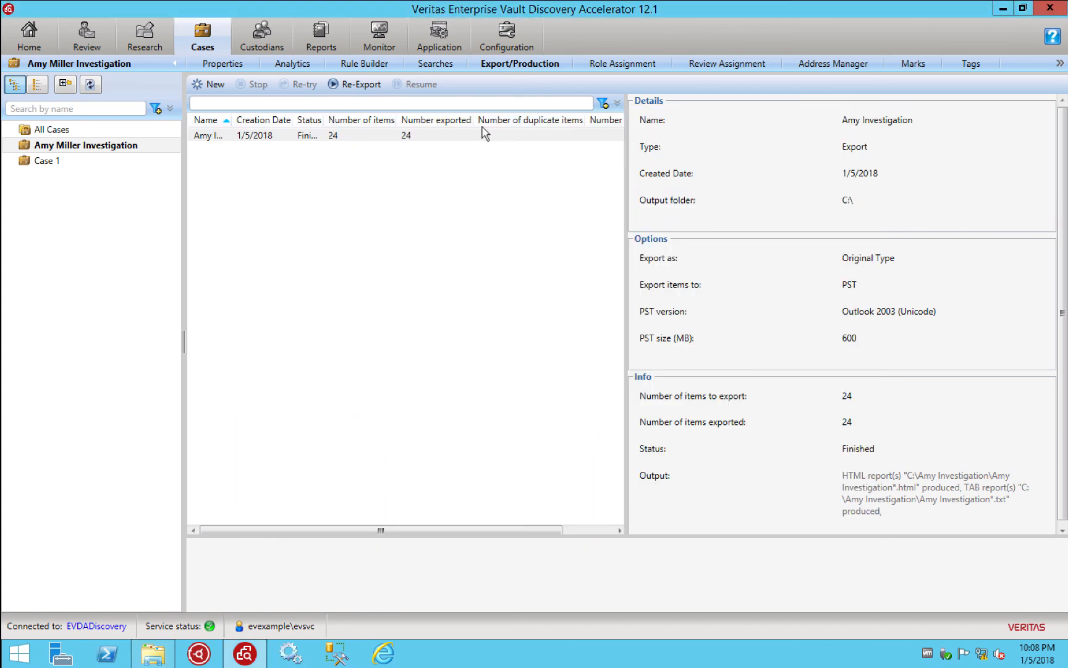
{"action": "left_click", "coordinate": [221, 69]}
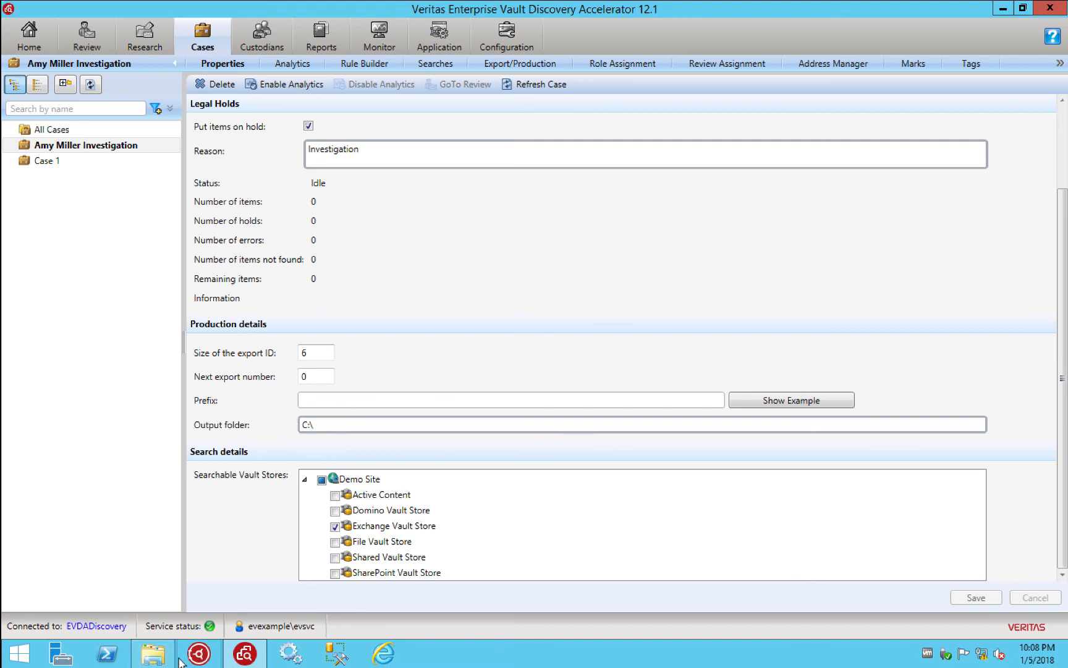
Place C:\Amy Investigation beside the 24-item export, with the export's Name column widened
{"action": "left_click", "coordinate": [155, 657]}
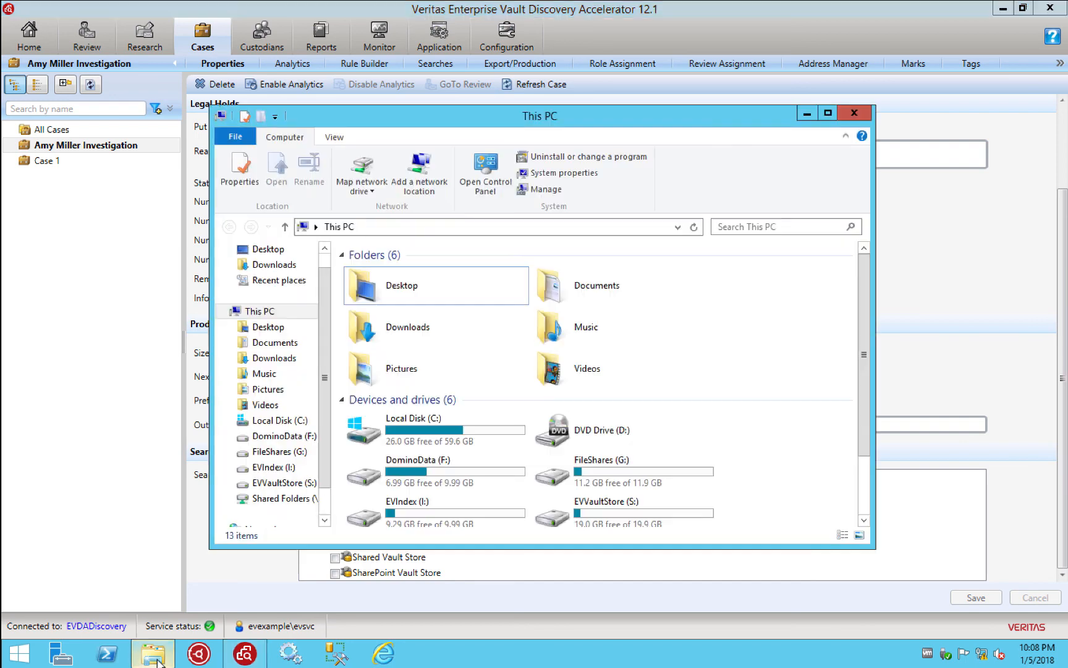
{"action": "double_click", "coordinate": [448, 435]}
{"action": "double_click", "coordinate": [392, 275]}
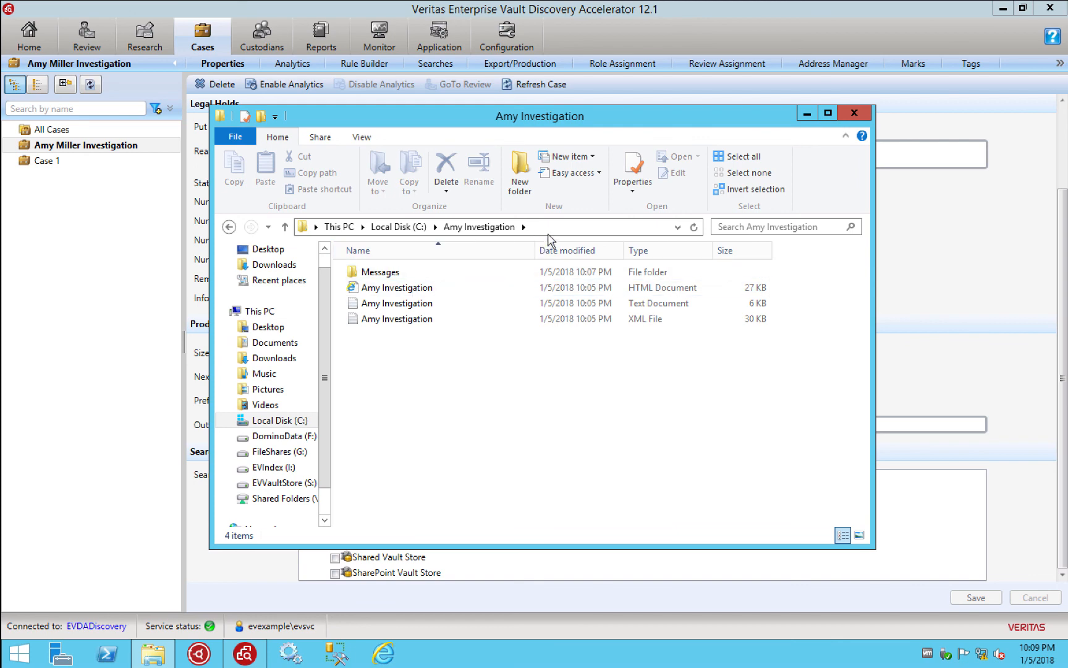
{"action": "left_click_drag", "start_coordinate": [543, 126], "coordinate": [671, 168]}
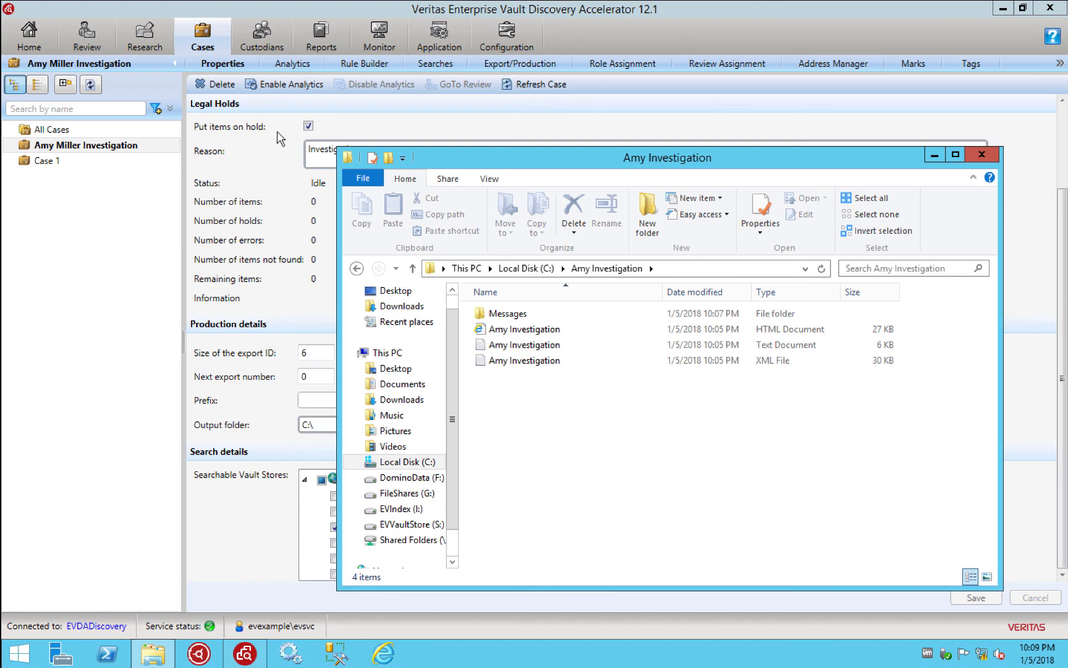
{"action": "left_click", "coordinate": [501, 64]}
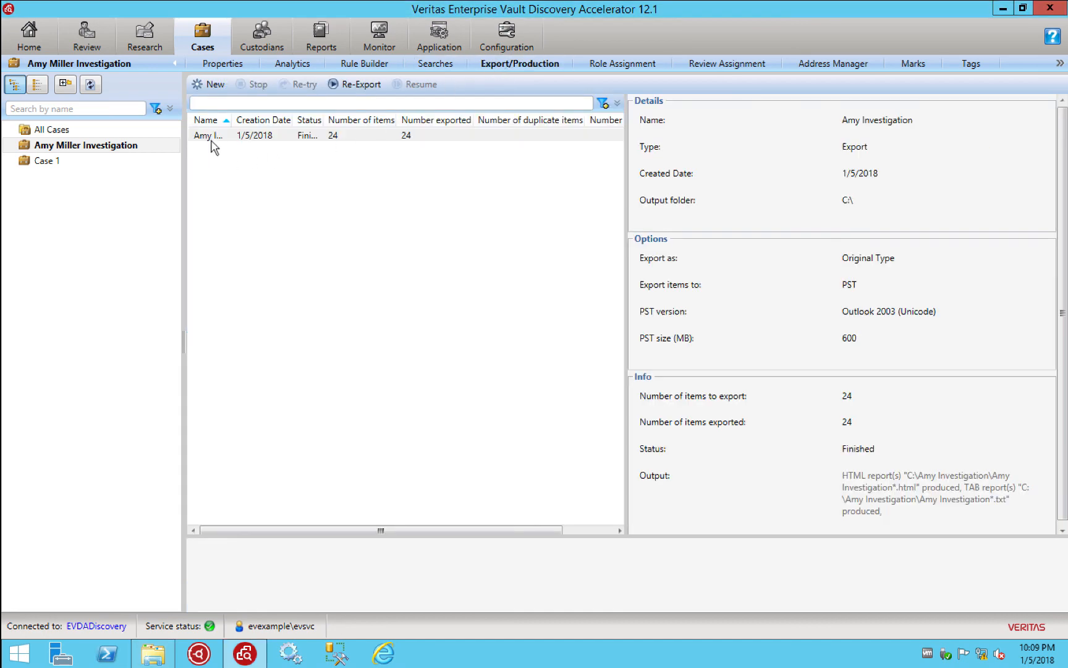
{"action": "double_click", "coordinate": [232, 120]}
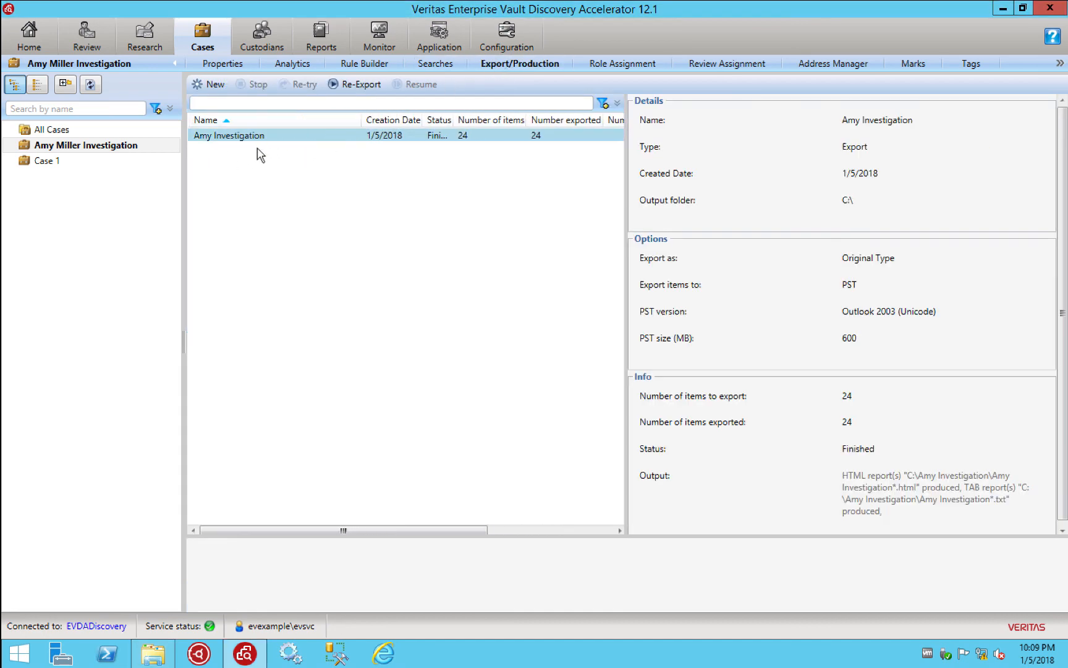
{"action": "left_click", "coordinate": [162, 658]}
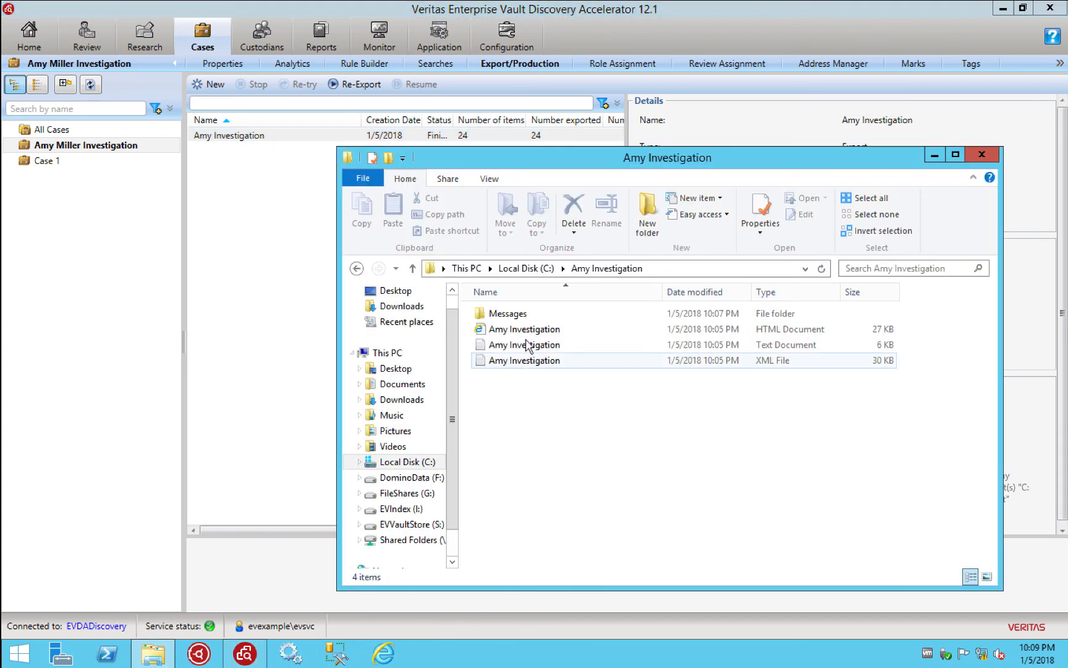